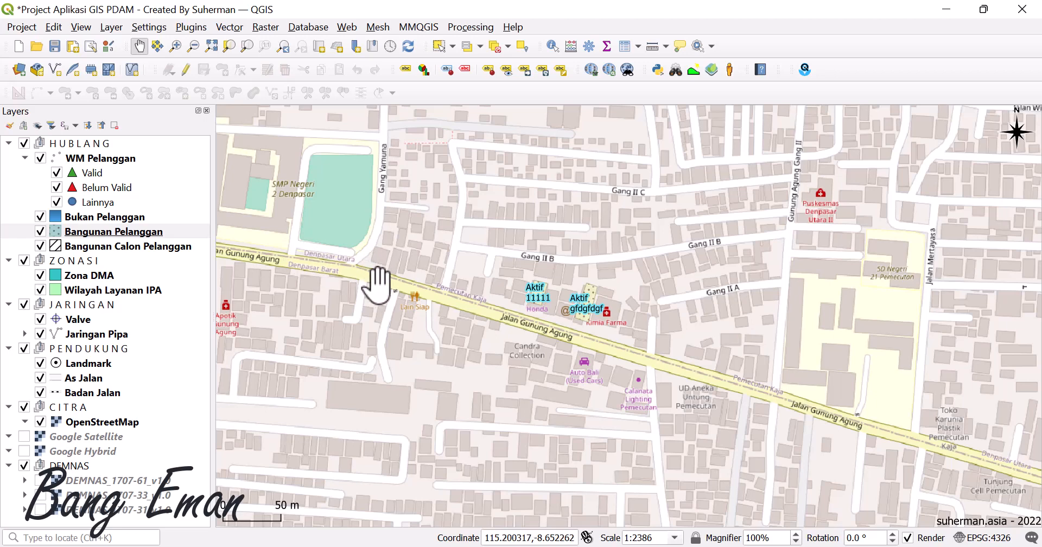
Step: Open the Bangunan Pelanggan layer's properties and examine its field definitions, including the status and photo fields
click(139, 232)
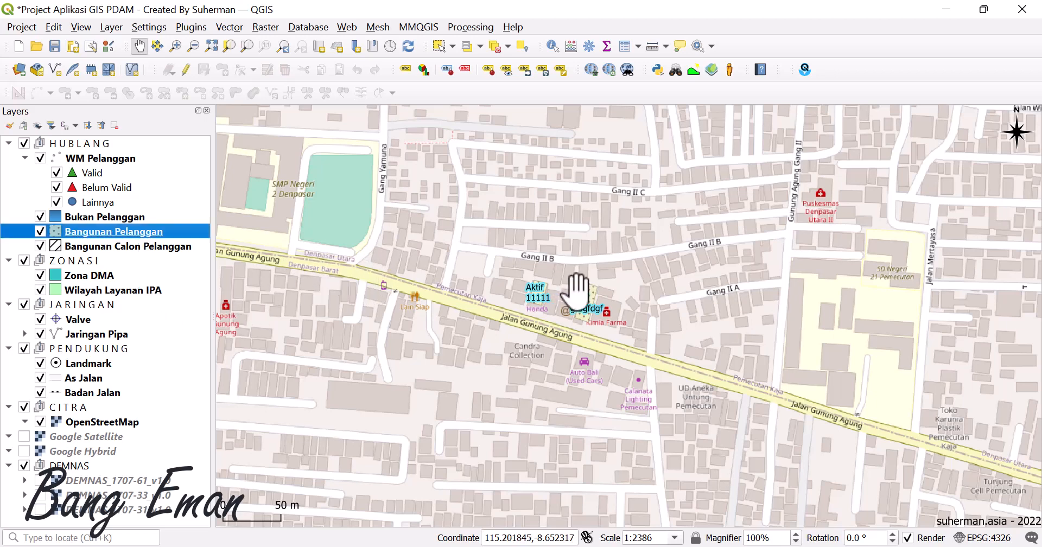
right_click(116, 232)
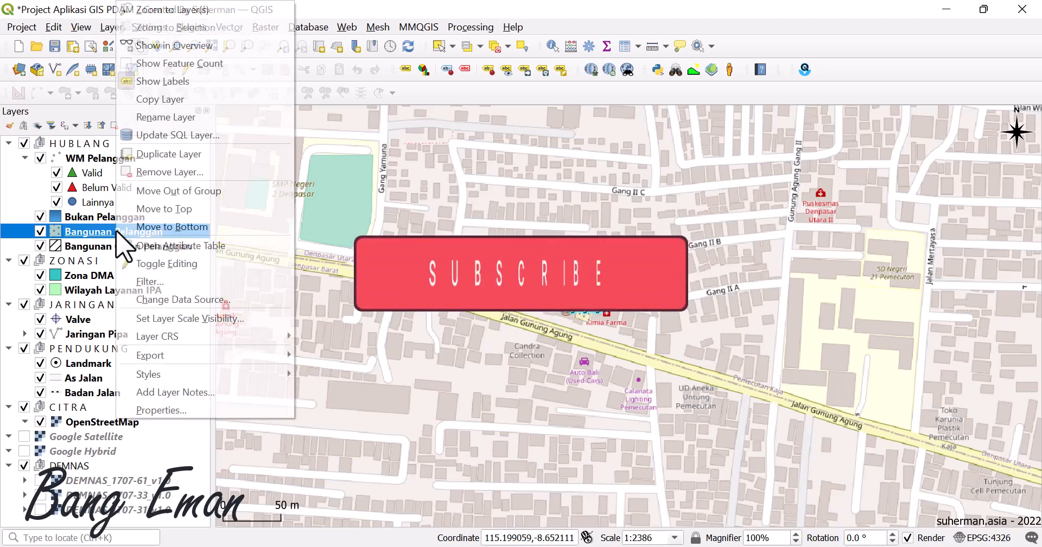
click(194, 413)
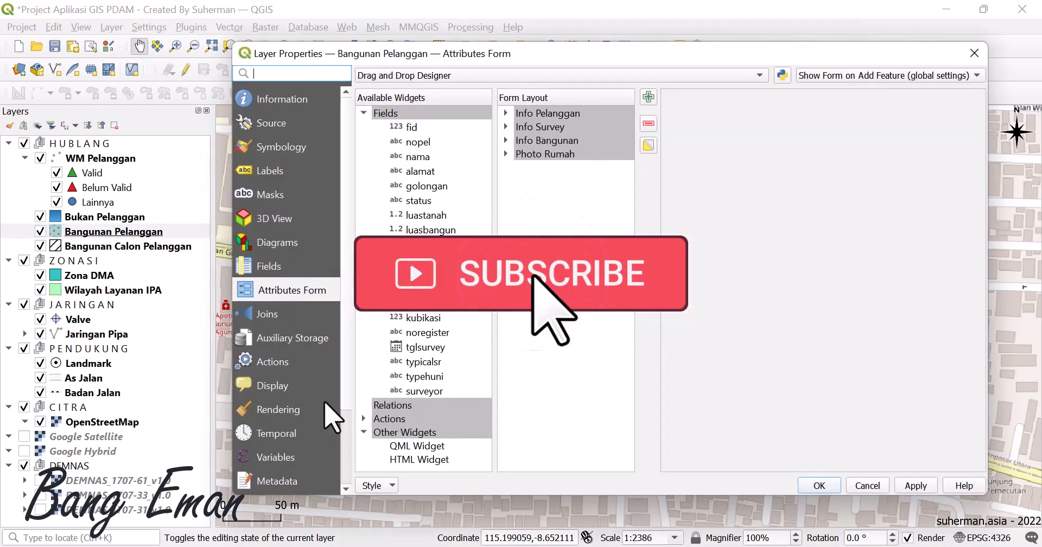
click(263, 264)
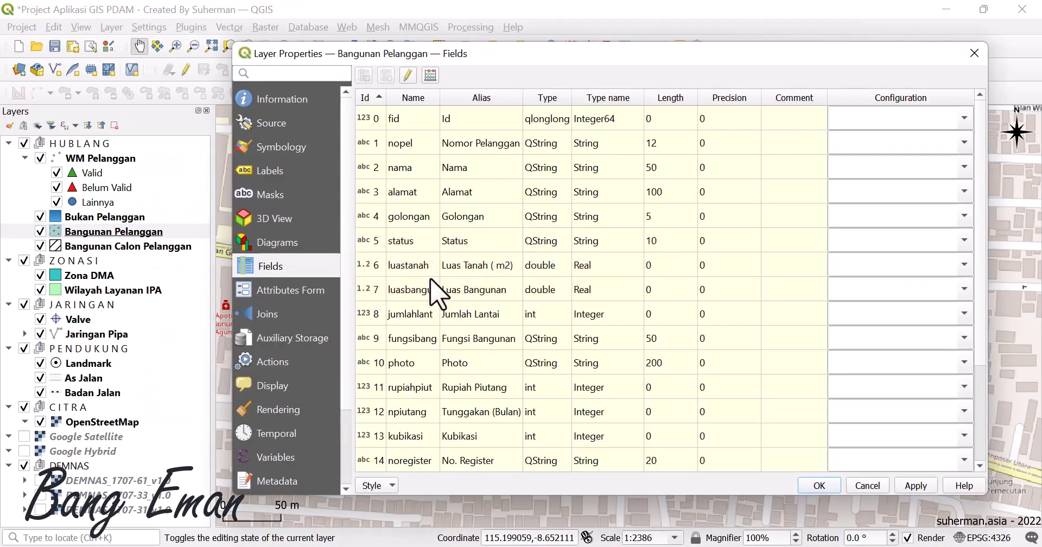
click(401, 247)
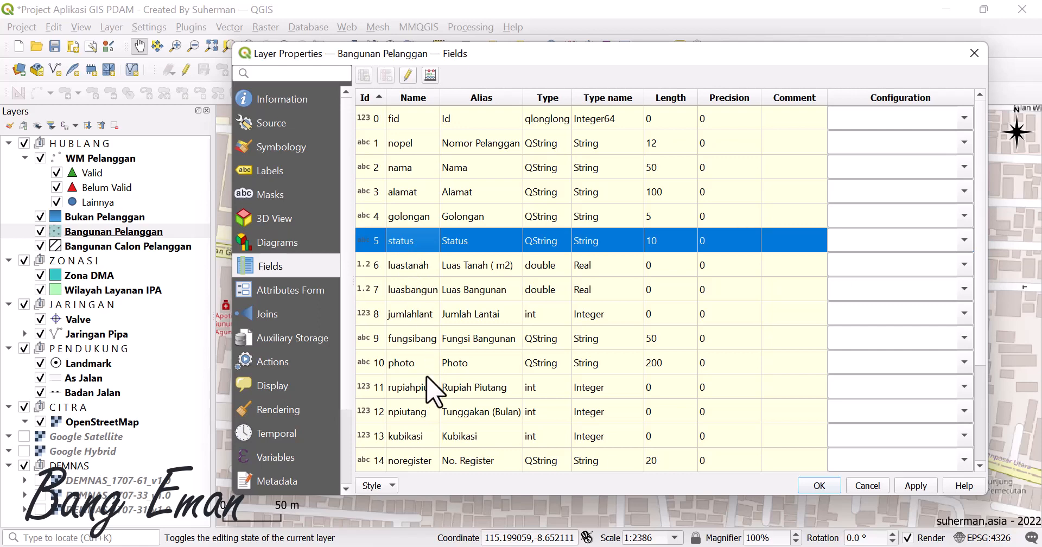
click(414, 363)
scroll(413, 362, down, 2)
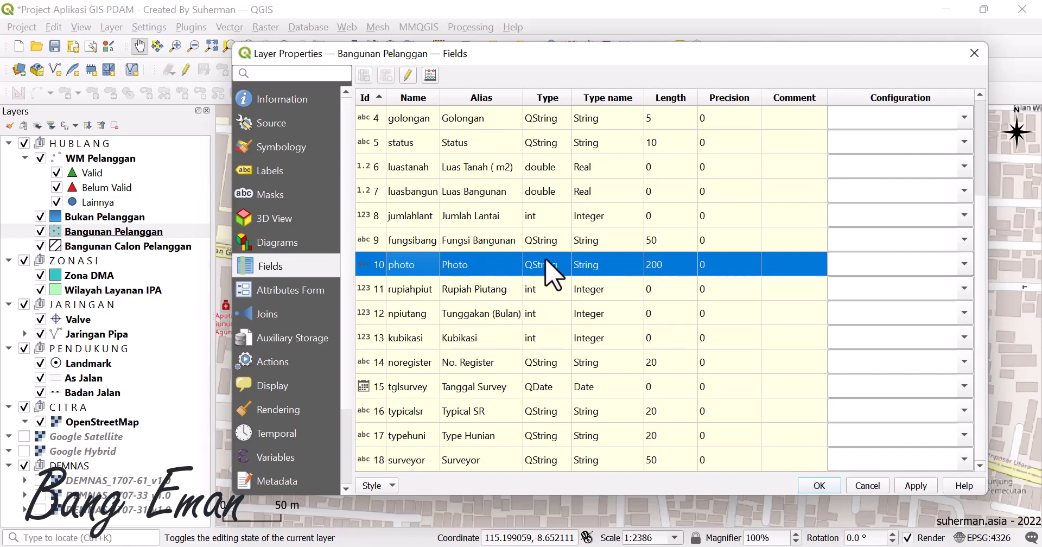
Step: Review the photo field's Attachment widget in the attributes form and examine its available storage types
click(311, 296)
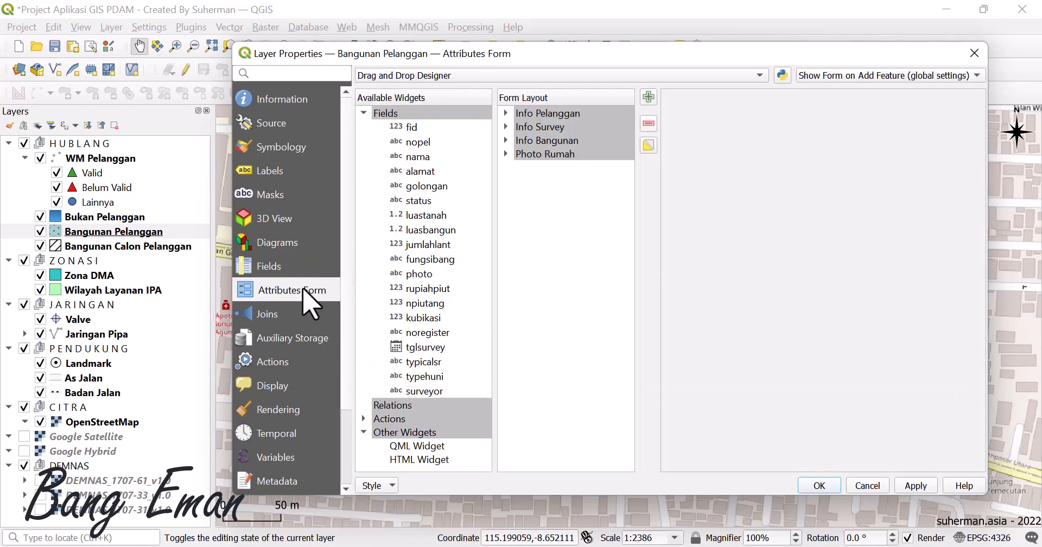
click(425, 274)
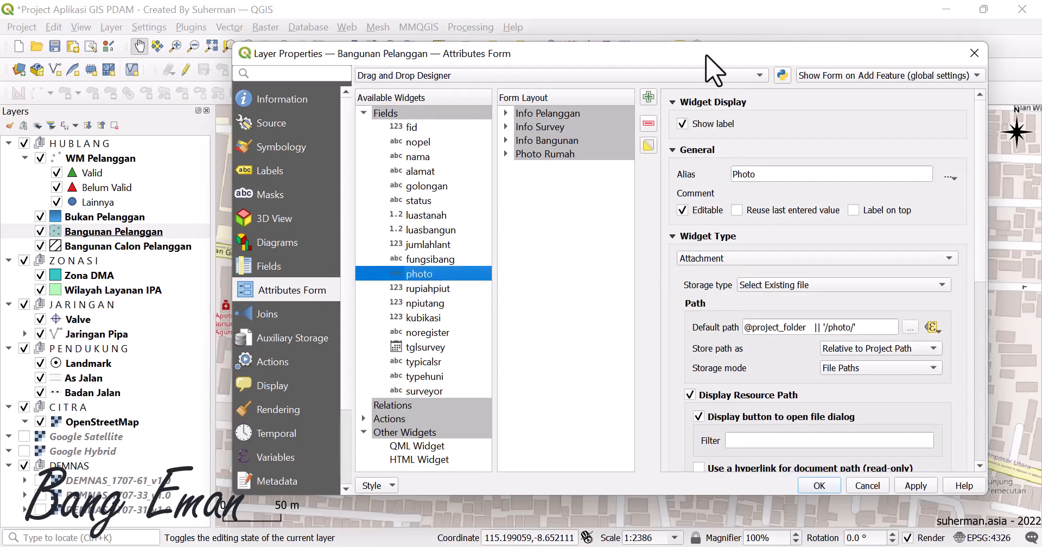
drag(624, 56, 547, 68)
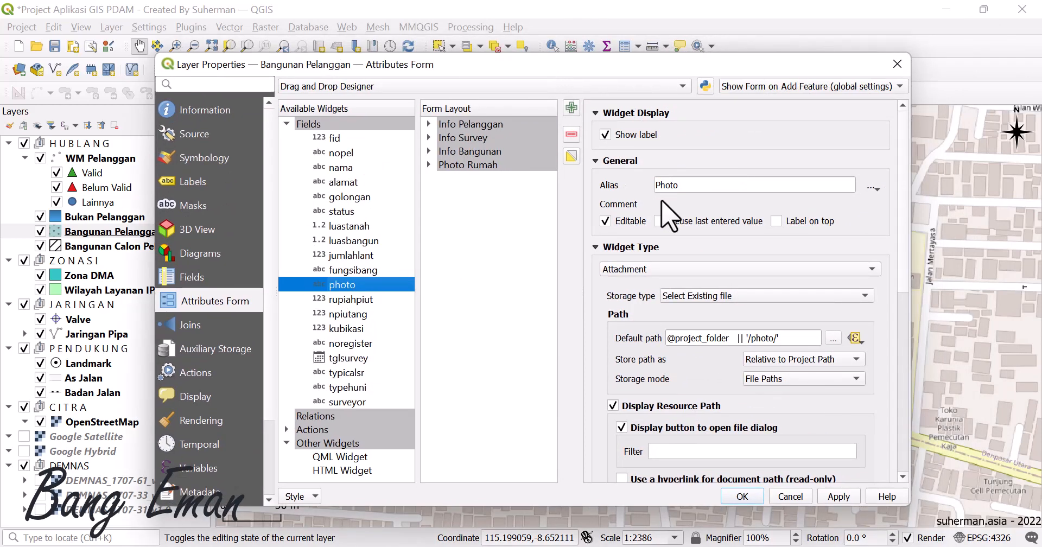
click(676, 270)
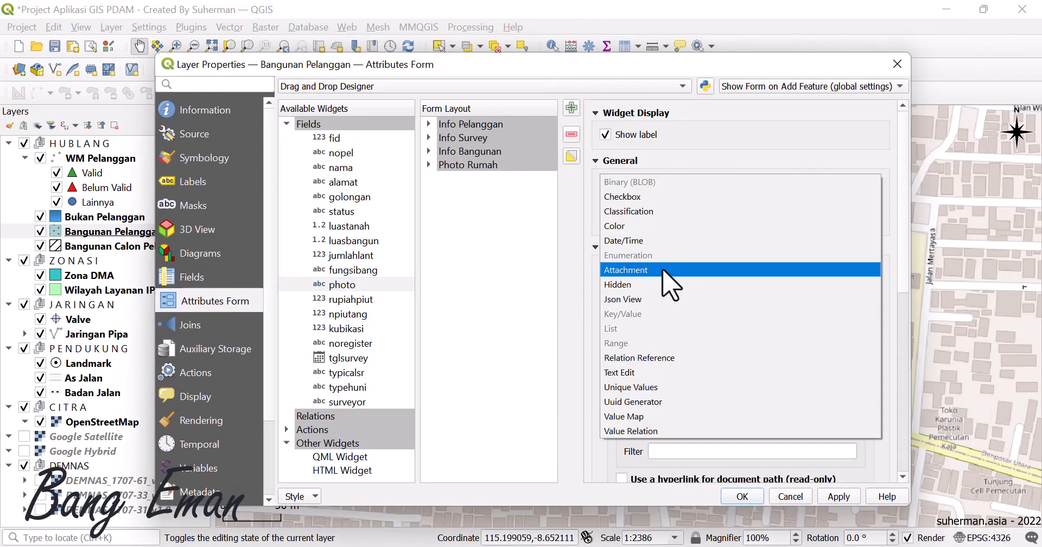
click(646, 270)
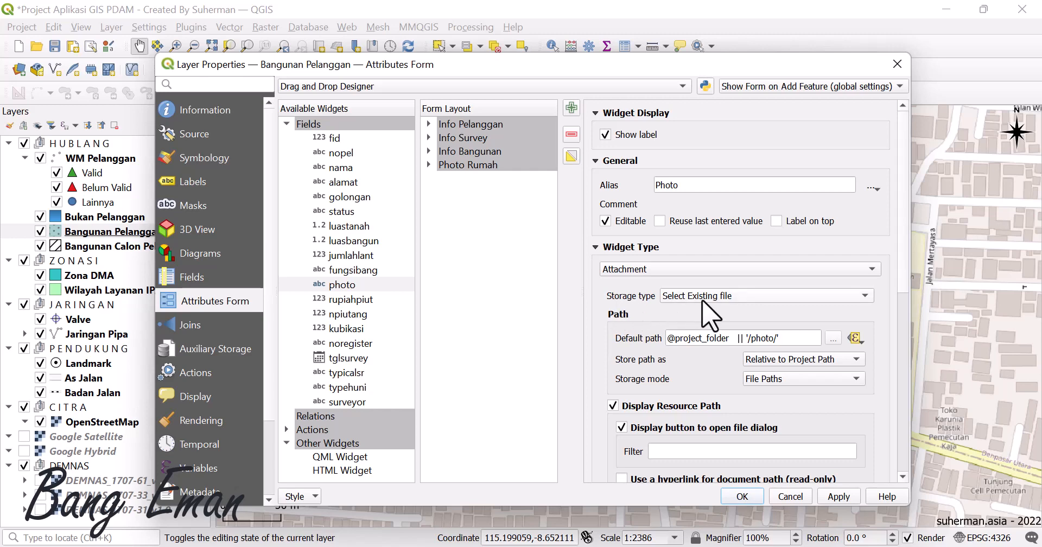
mouse_move(707, 315)
click(704, 305)
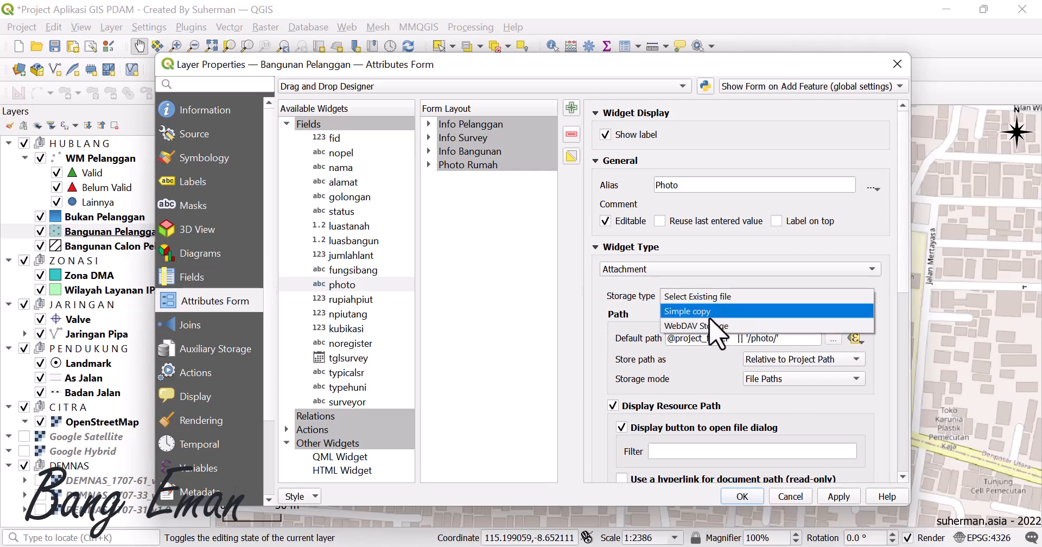
click(619, 311)
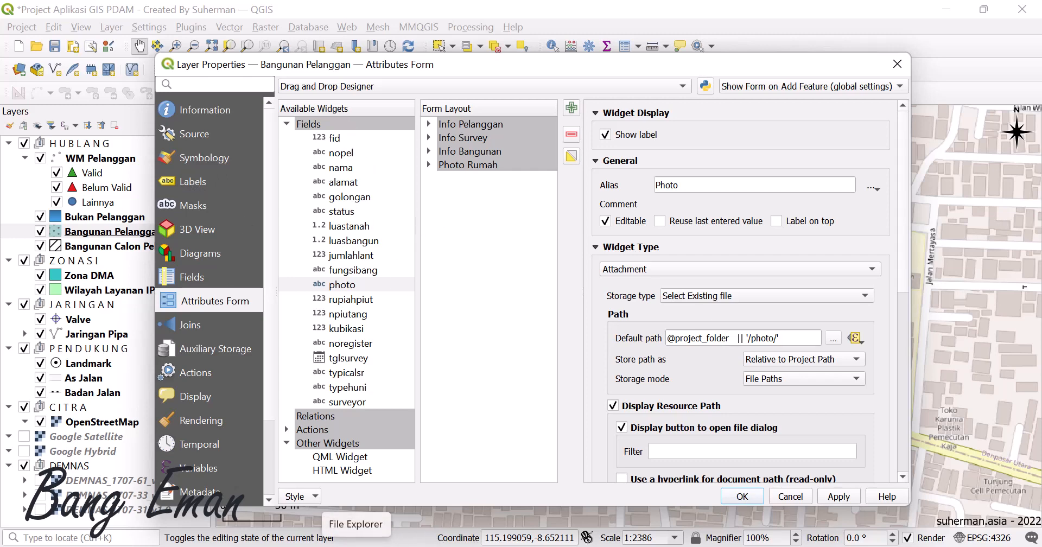
Step: In File Explorer, browse Documents to ATHA PROJECTS, MATERI TRAINING, QGISPDAM, QGISPDAM and locate the project file GIS PDAM.qgz
click(357, 546)
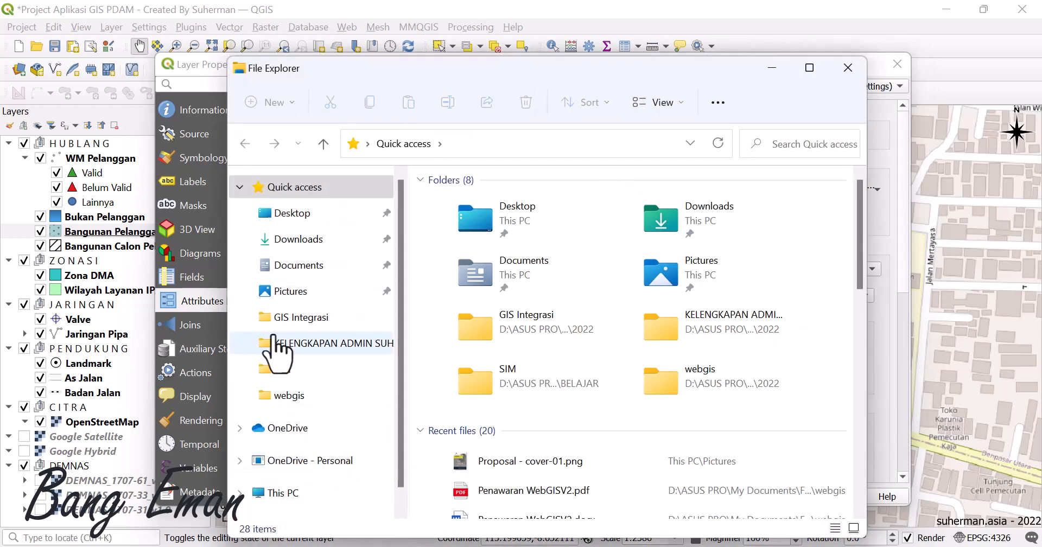
click(296, 266)
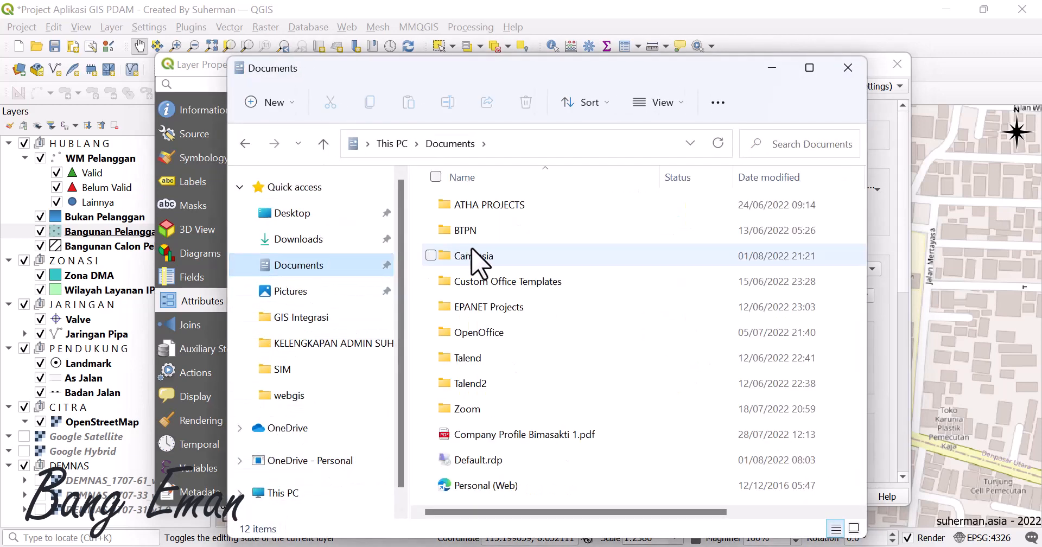
double_click(478, 207)
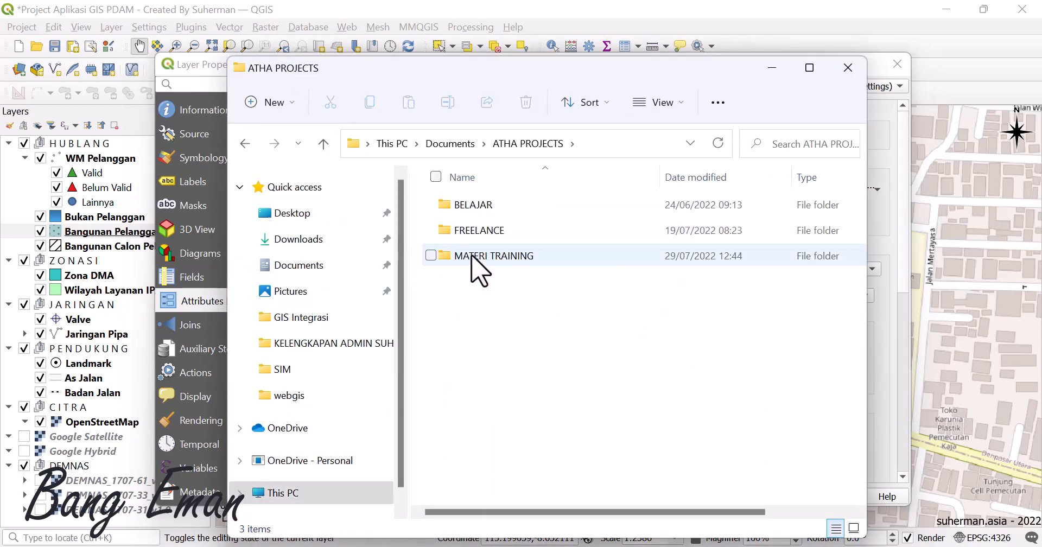
double_click(472, 256)
double_click(477, 232)
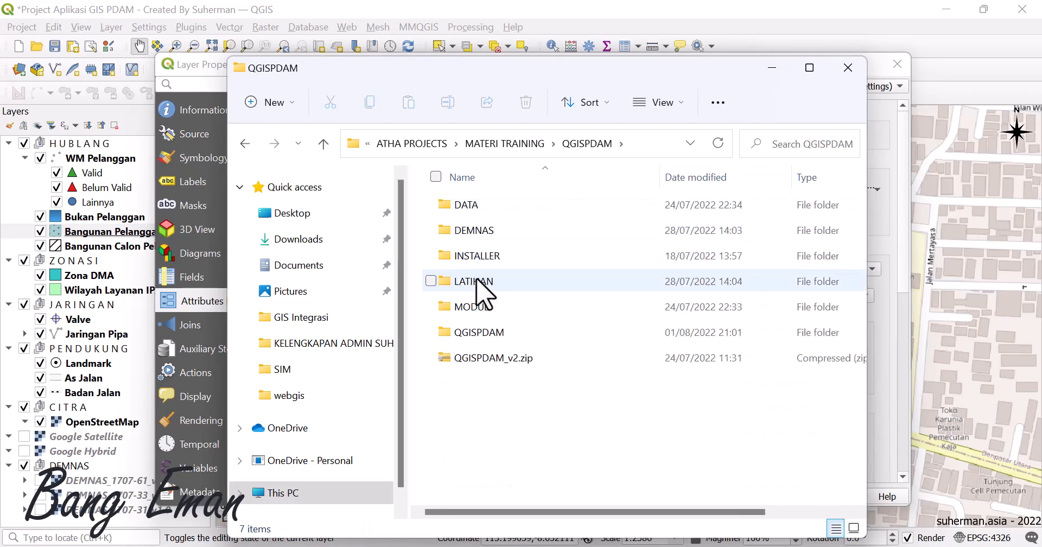
double_click(479, 333)
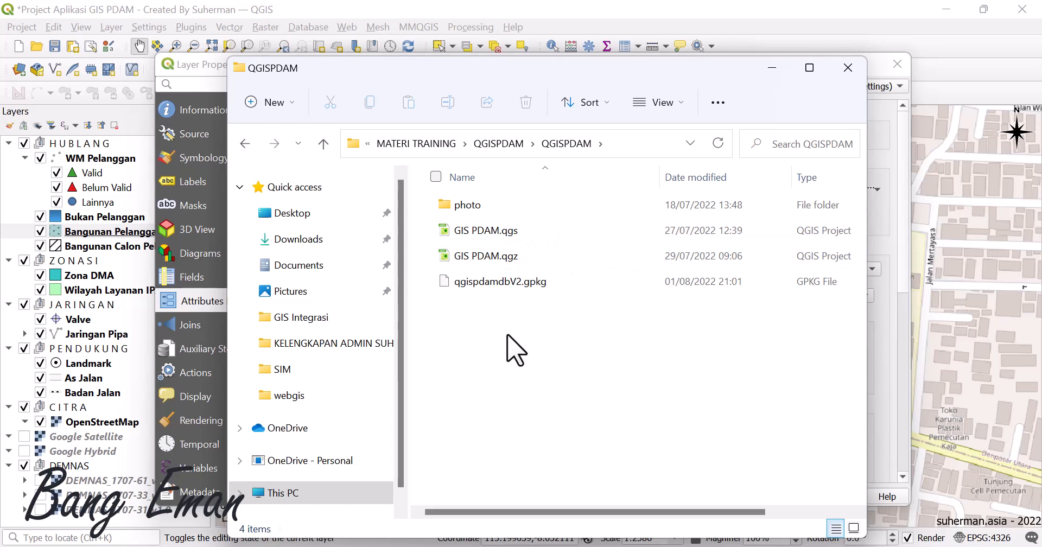
click(479, 260)
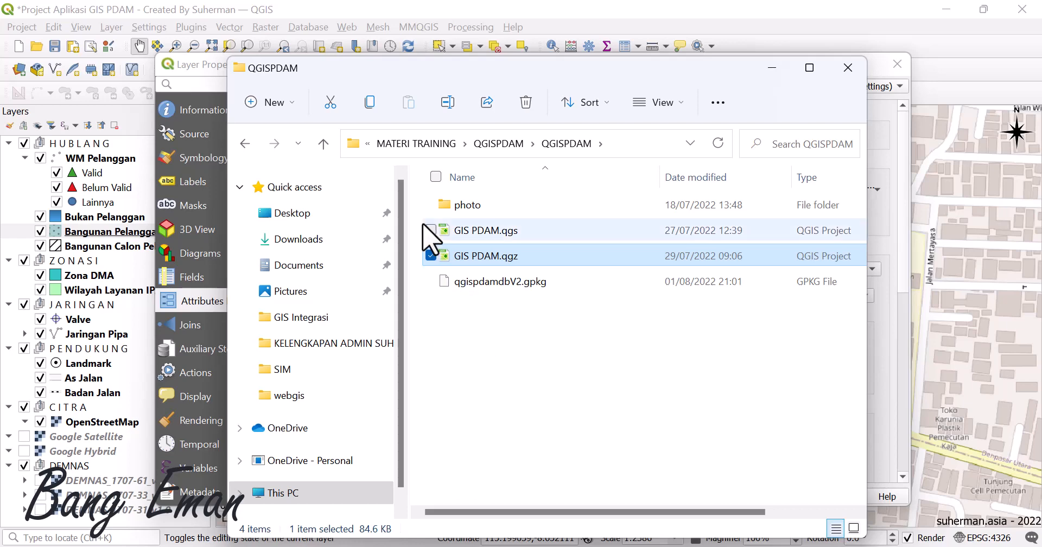
Step: Look inside the project's photo/bangunanpelanggan folder and select the image gis.png
double_click(460, 207)
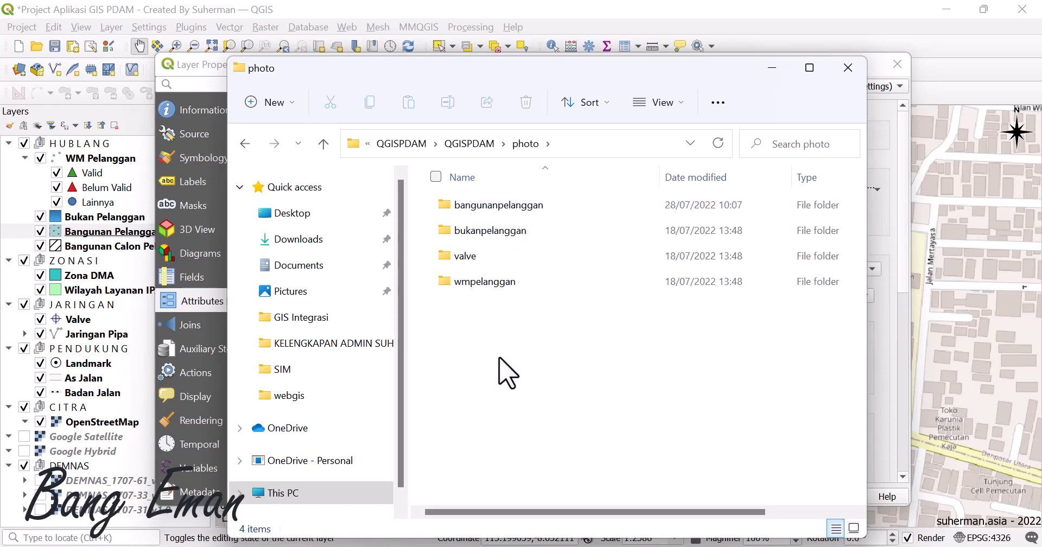
double_click(484, 215)
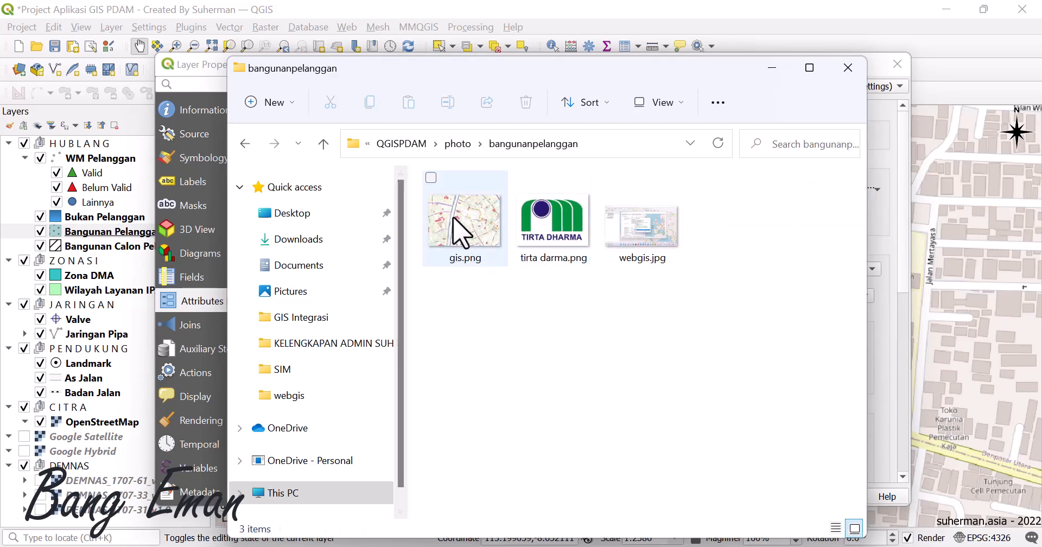
click(464, 233)
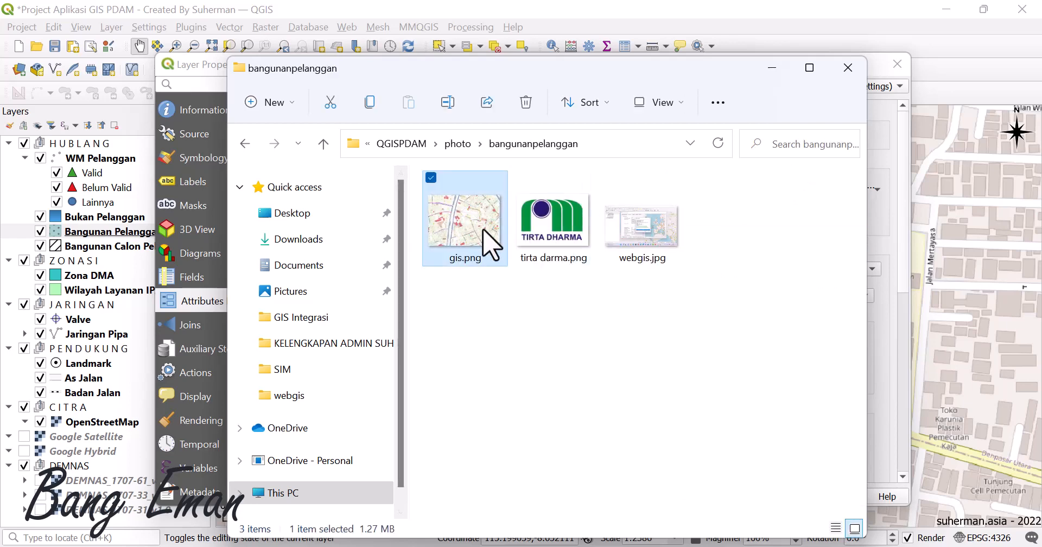
Step: Return to QGIS, check the storage type explanation for the photo widget and accept the layer properties
click(772, 68)
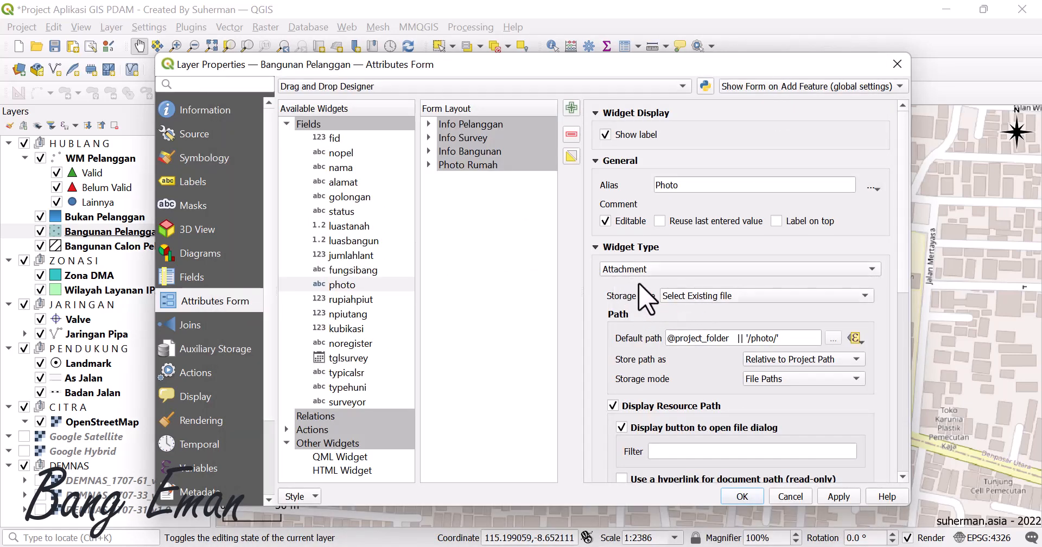
mouse_move(710, 301)
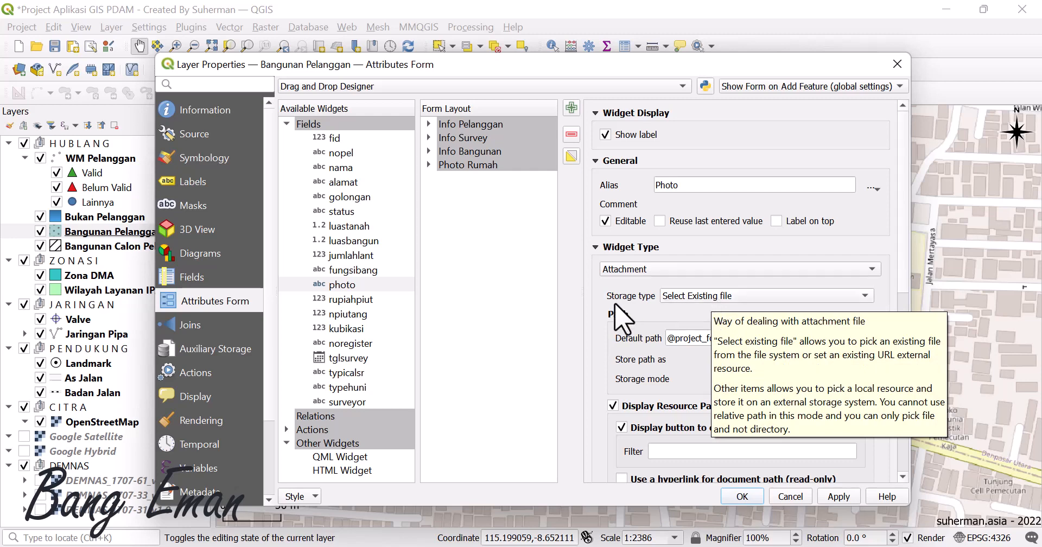
click(745, 496)
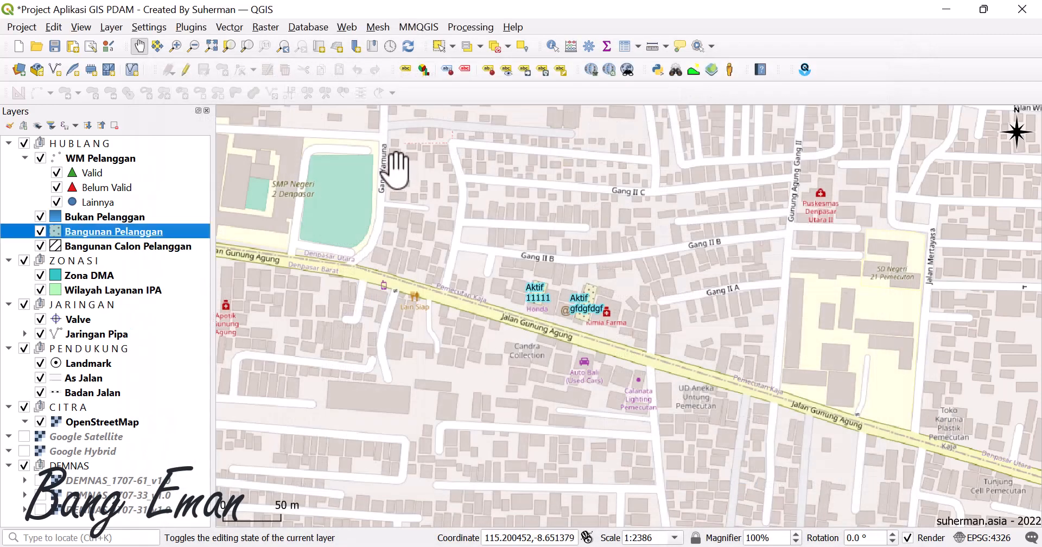
Step: Enable editing on Bangunan Pelanggan and digitize a four-corner building polygon west of building 11111, just north of Jalan Gunung Agung
click(186, 70)
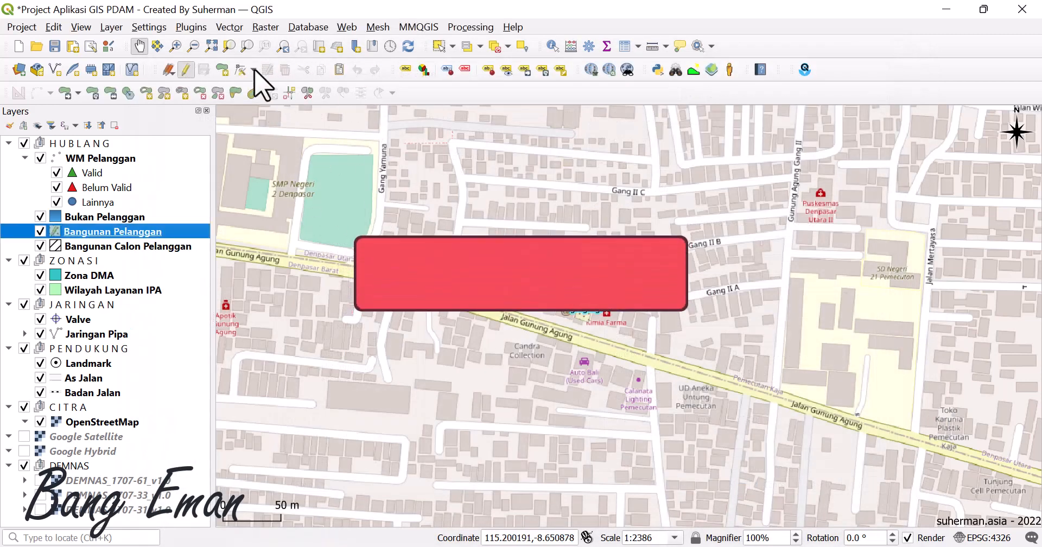
click(222, 69)
scroll(497, 315, up, 1)
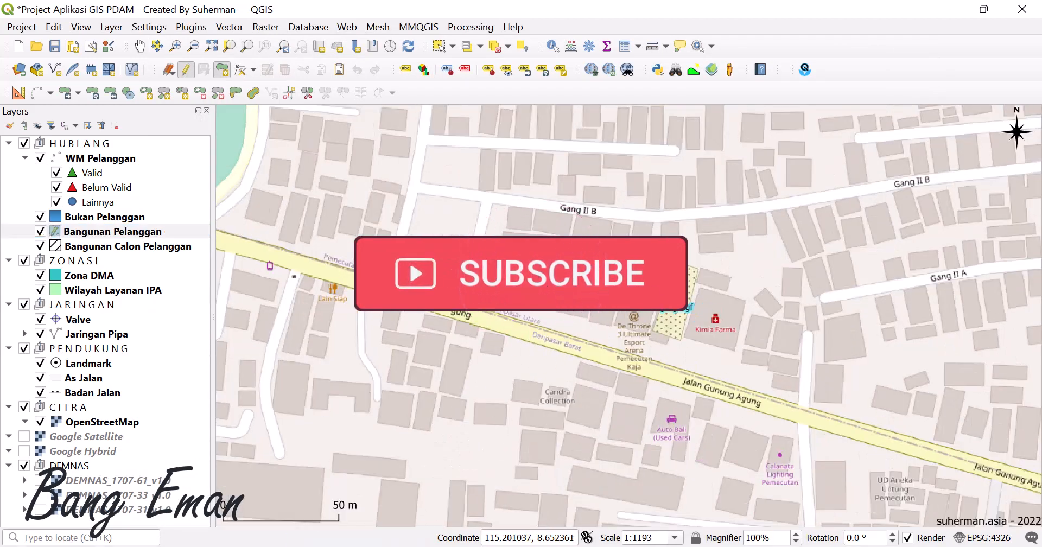
click(451, 249)
click(445, 284)
click(469, 291)
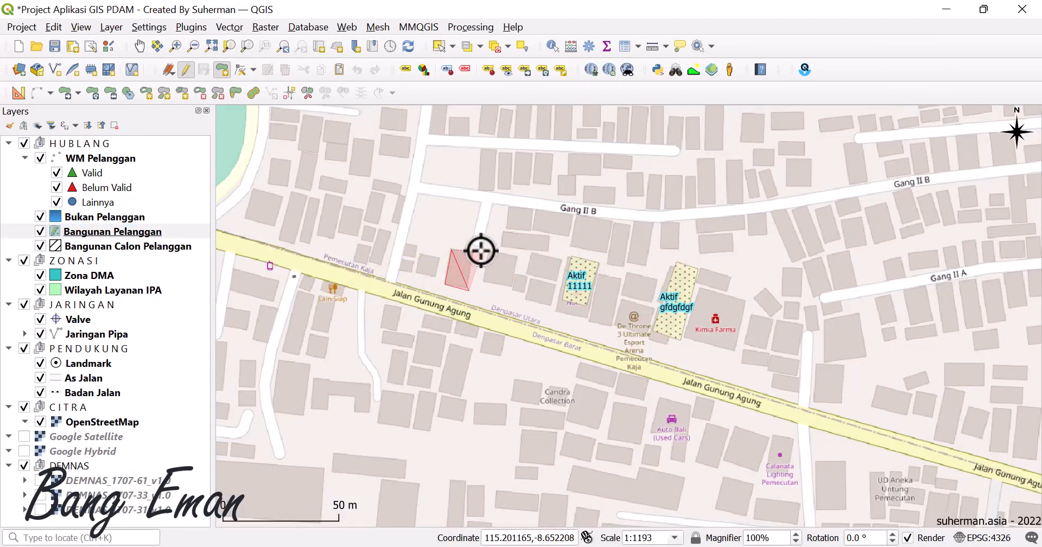
click(481, 250)
right_click(466, 233)
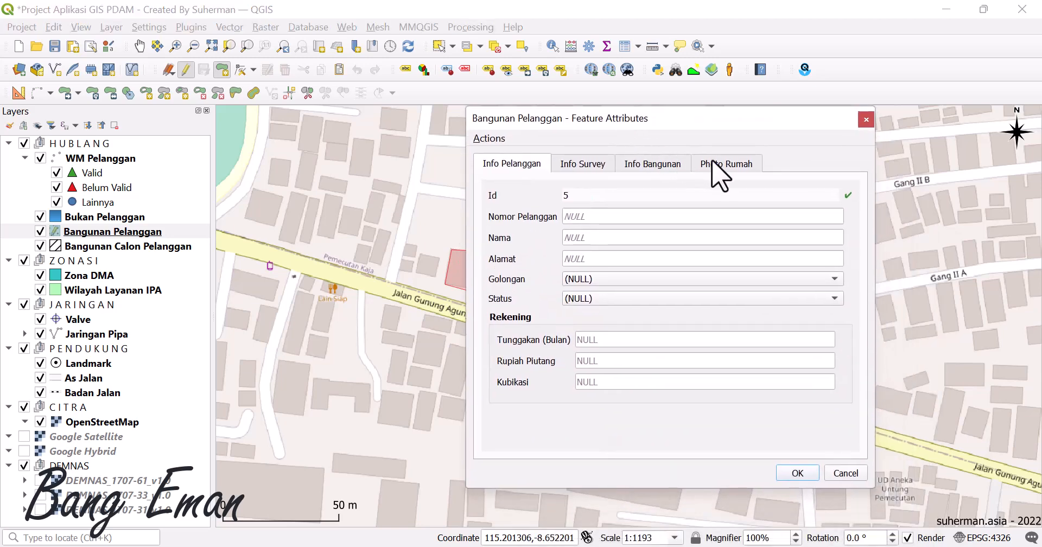
Step: Attach gis.png from the bangunanpelanggan folder as the new building's house photo and check its stored relative path
click(713, 164)
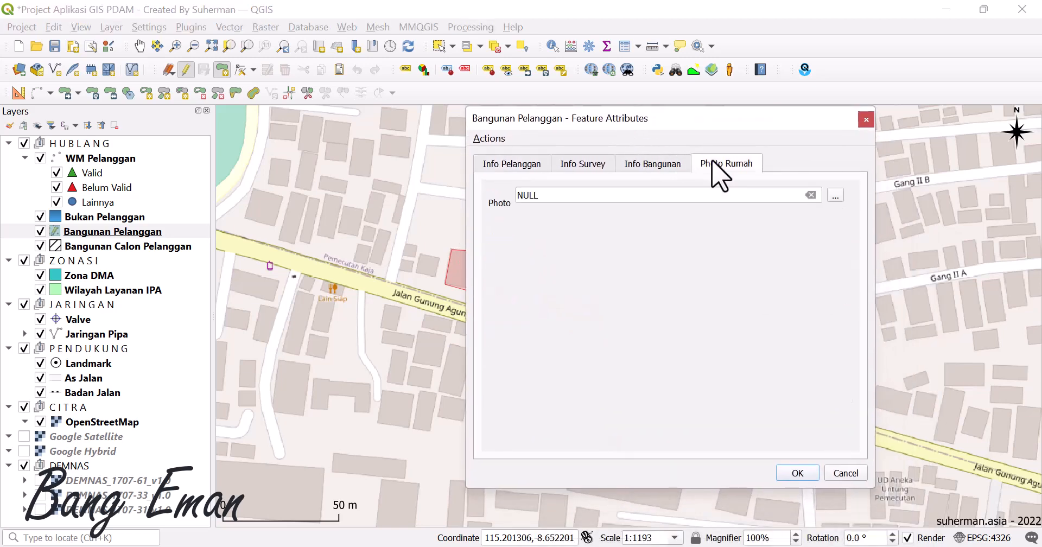
click(836, 197)
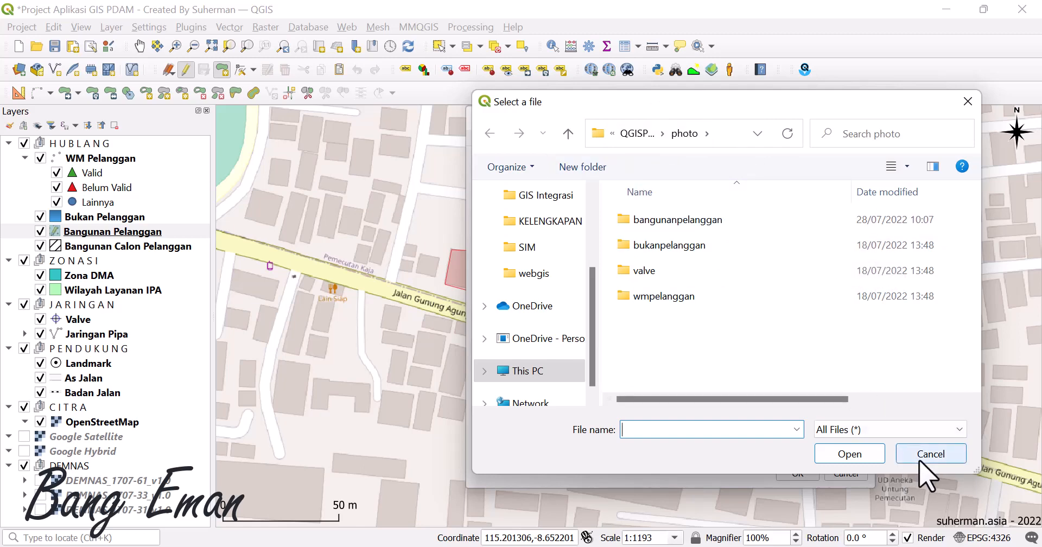
double_click(661, 221)
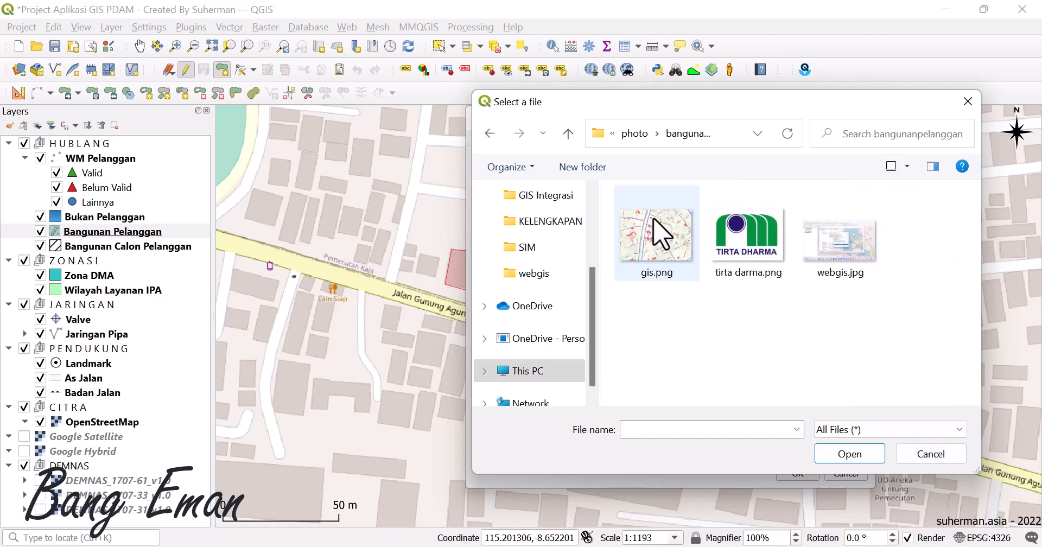
click(657, 239)
click(863, 459)
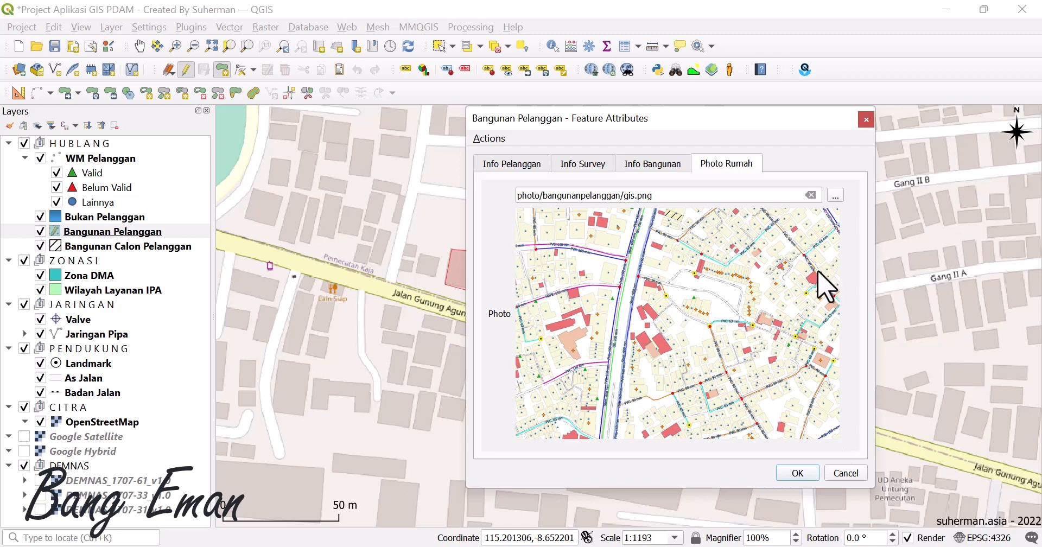
drag(689, 194, 508, 194)
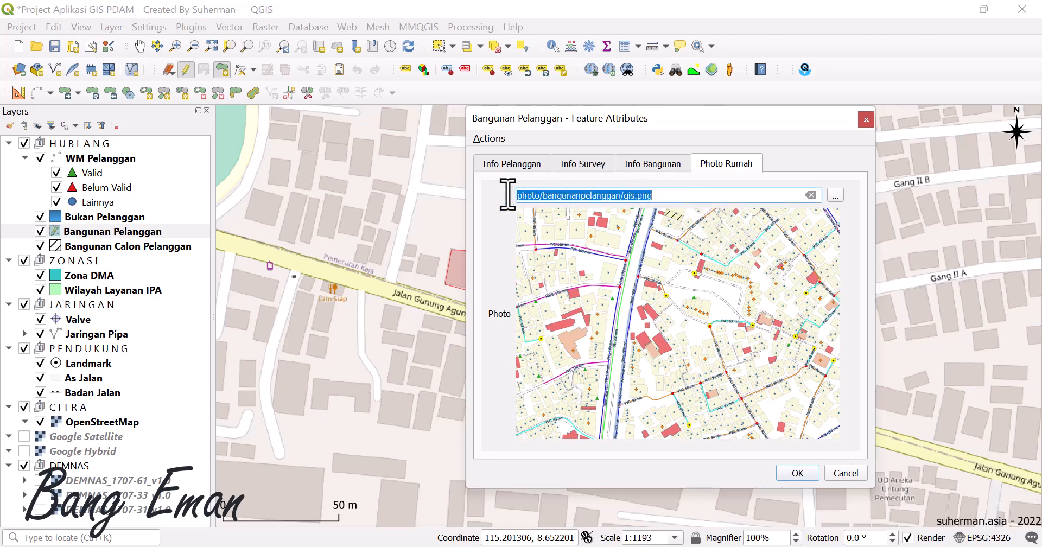
click(680, 194)
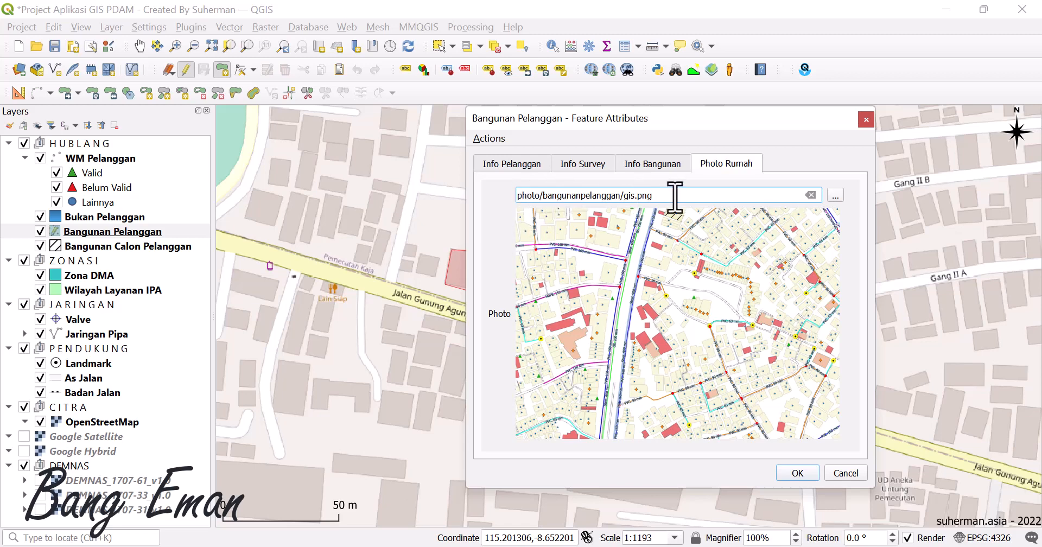
Step: Discard the new building feature and open the photo field's widget settings in the Bangunan Pelanggan attributes form
click(852, 475)
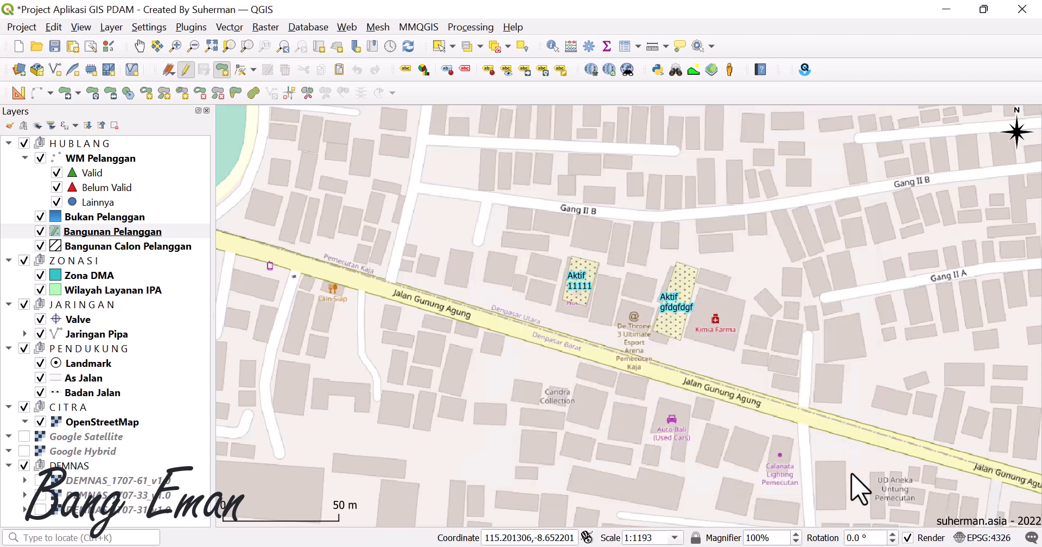
right_click(147, 234)
click(232, 435)
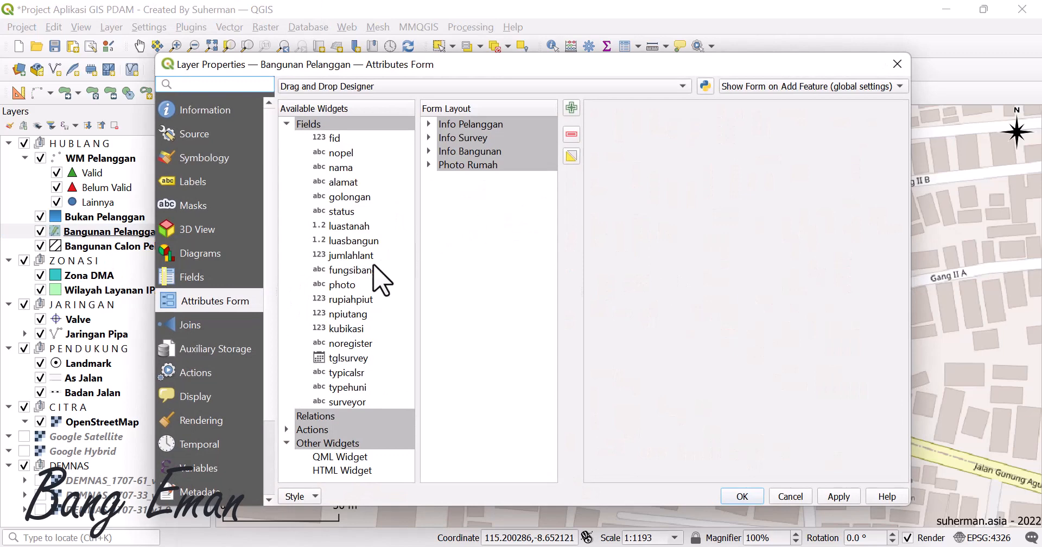
click(342, 285)
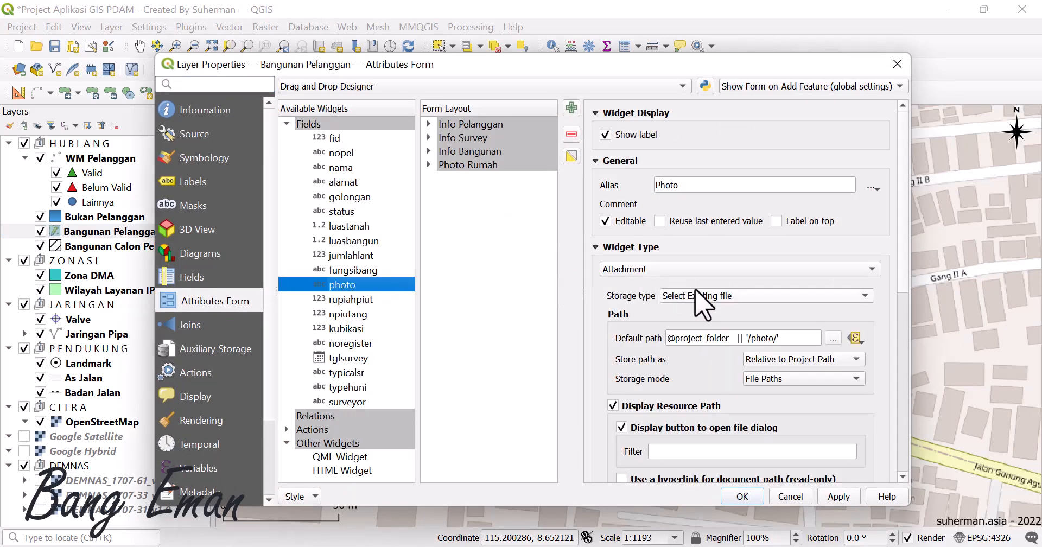
drag(722, 67, 693, 39)
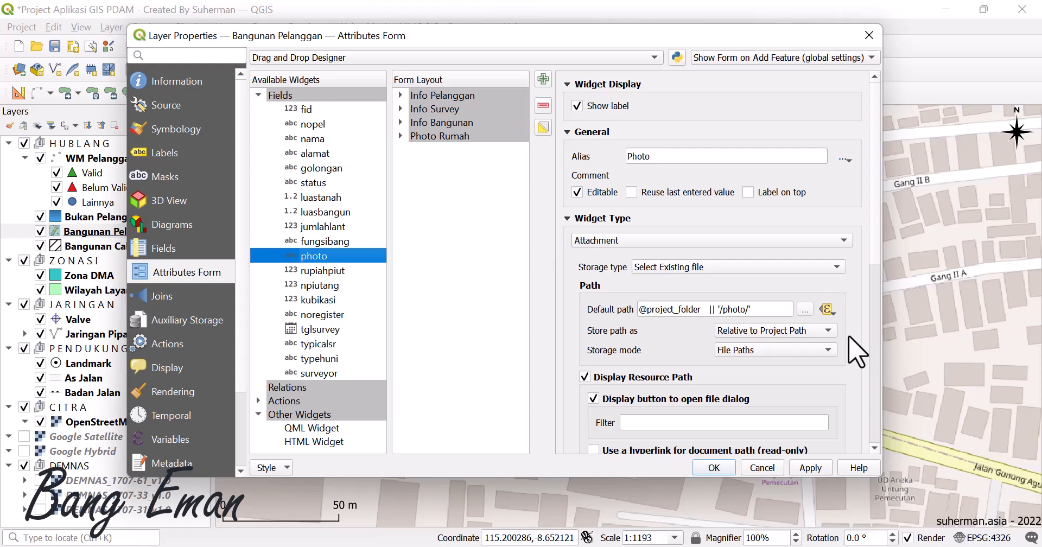
Step: Switch the photo's store path option to Absolute Path, set it back to Relative to Project Path, and accept the layer properties
click(763, 332)
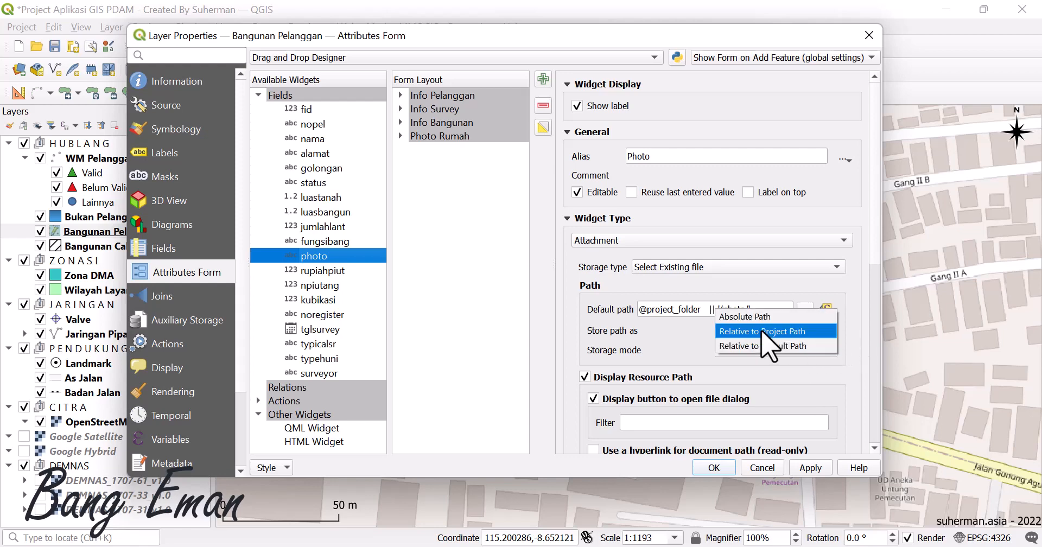
click(763, 318)
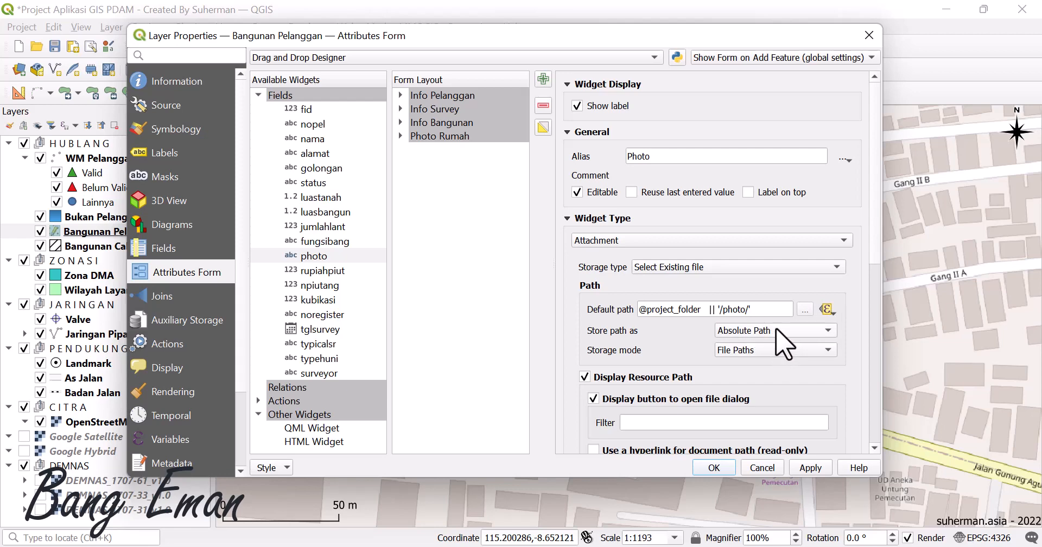
click(780, 332)
click(782, 346)
click(716, 468)
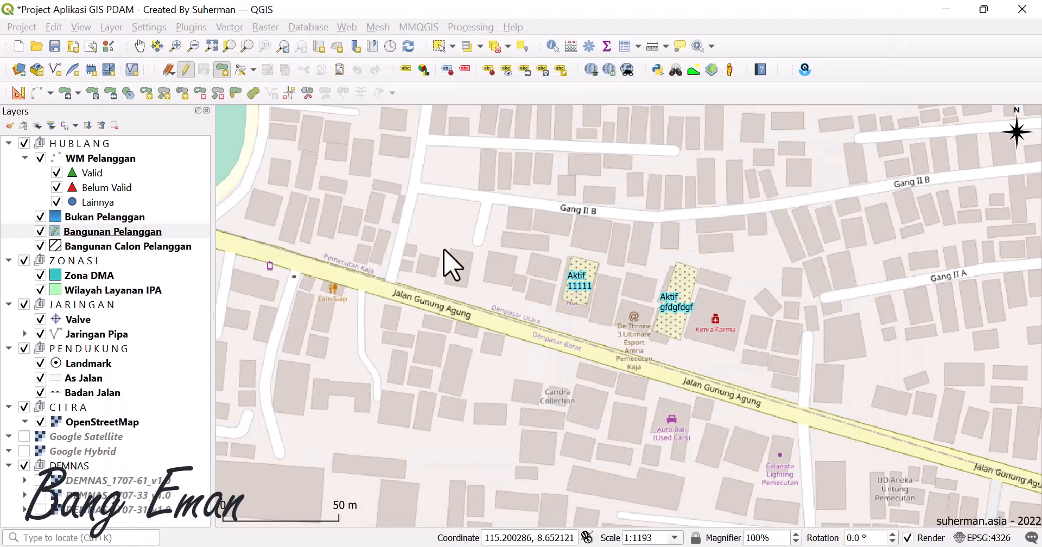
Step: Digitize a four-corner Bangunan Pelanggan polygon west of building 11111, north of Jalan Gunung Agung
click(470, 234)
click(459, 273)
click(505, 286)
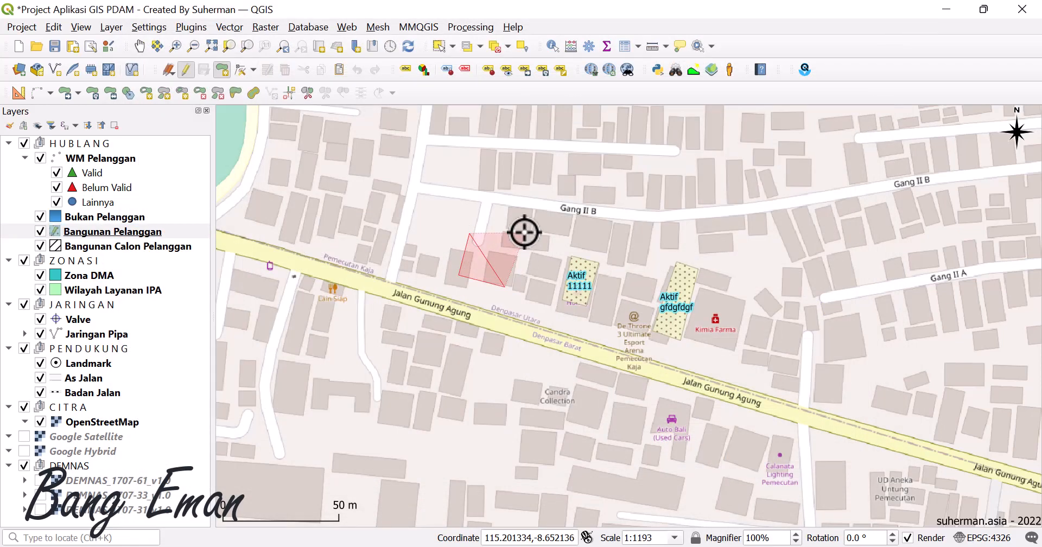
click(524, 233)
right_click(524, 232)
Step: Browse for a house photo to view the default photo folder, and cancel both the file selection and the new feature
click(730, 193)
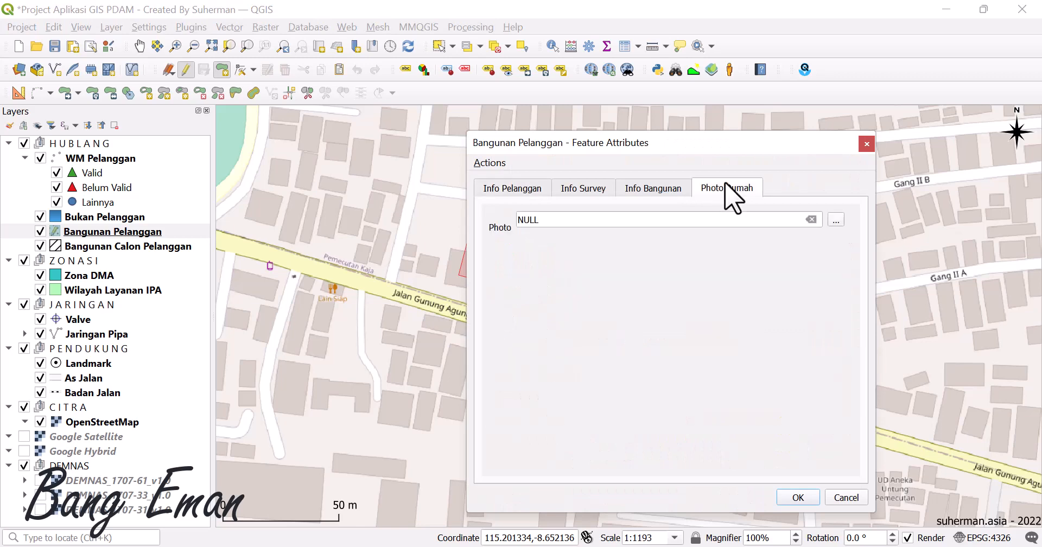
click(836, 220)
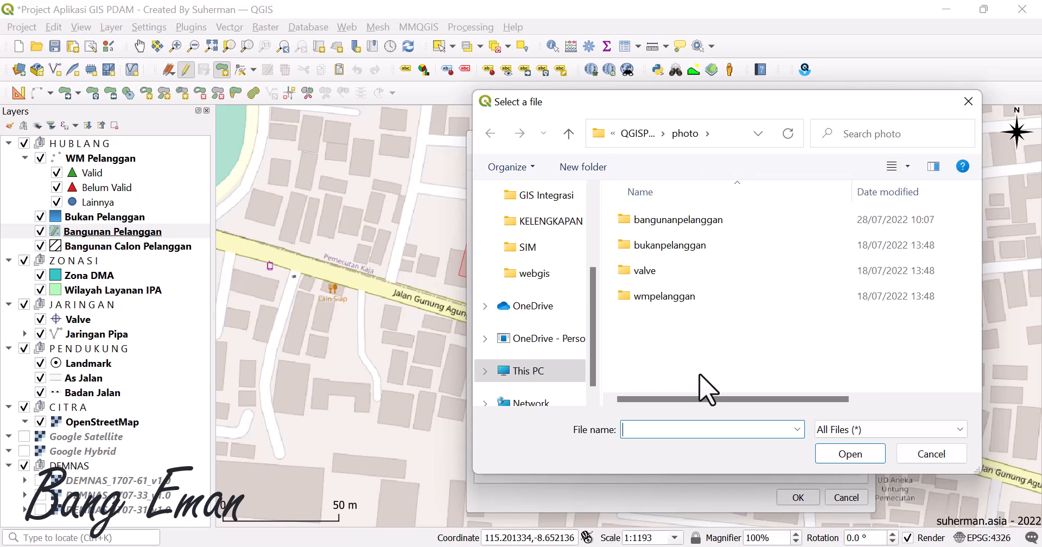
click(930, 454)
click(847, 498)
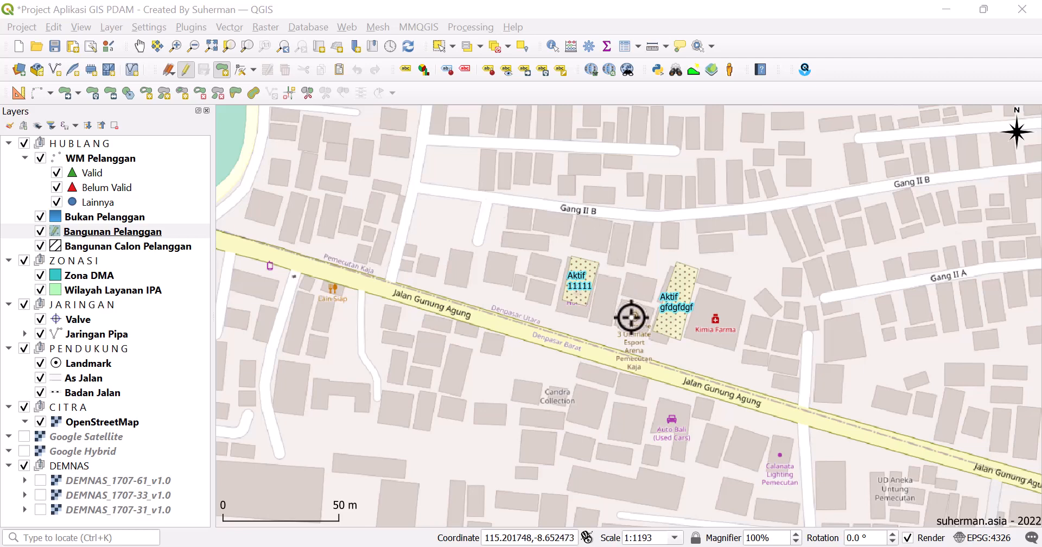
Step: Switch to File Explorer and examine the QGISPDAM project folder and the images stored in the Pictures folder
mouse_move(359, 546)
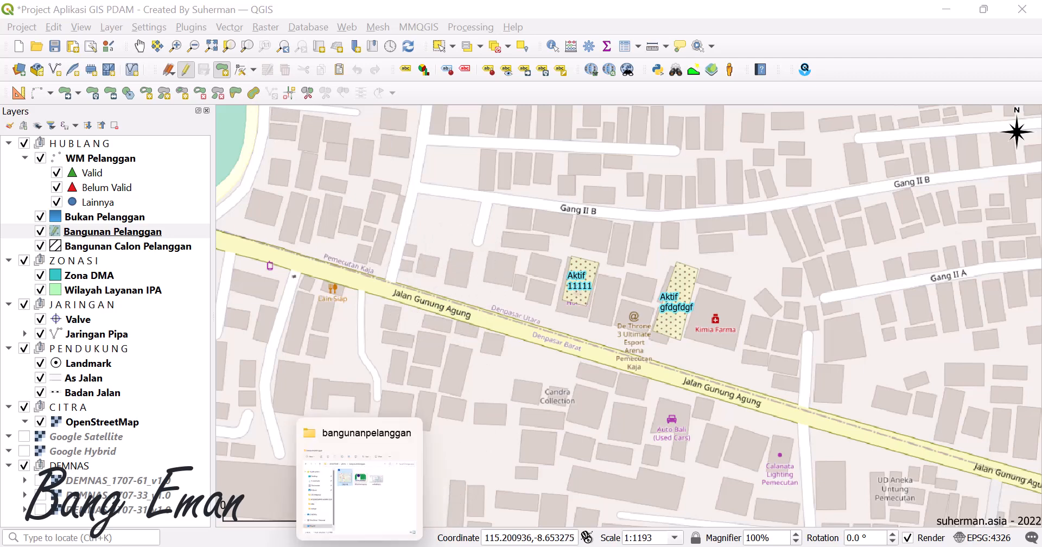
click(359, 545)
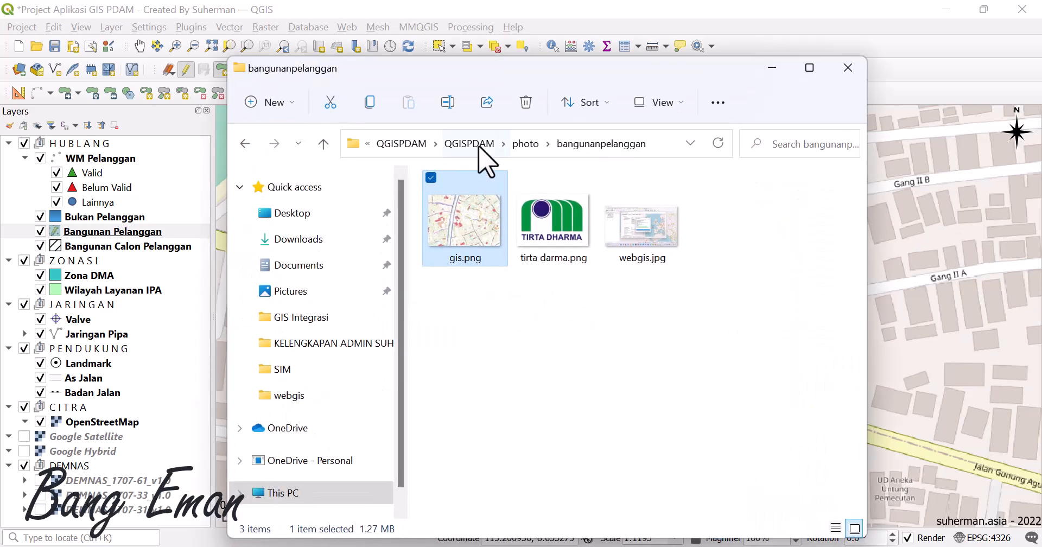
click(470, 144)
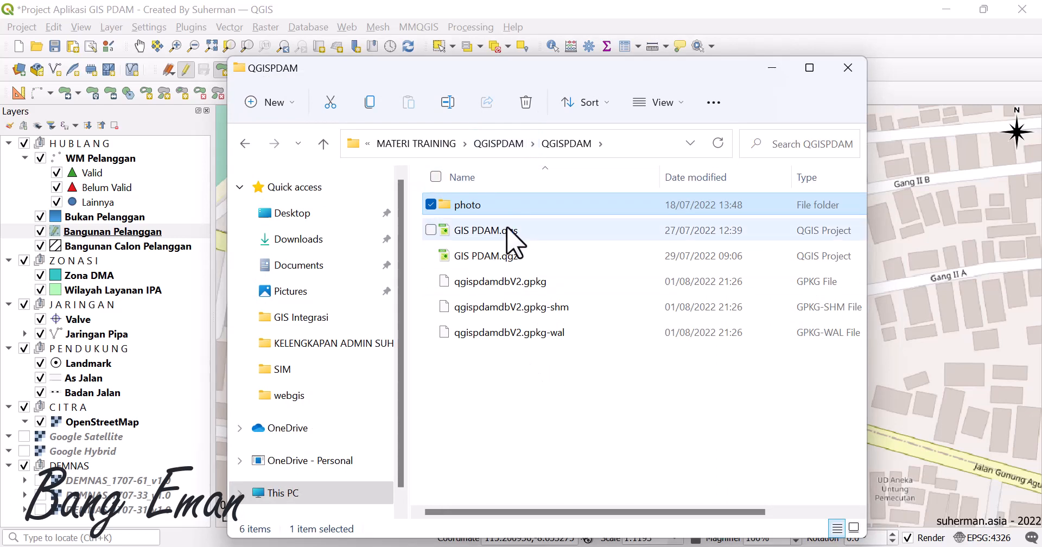
click(293, 292)
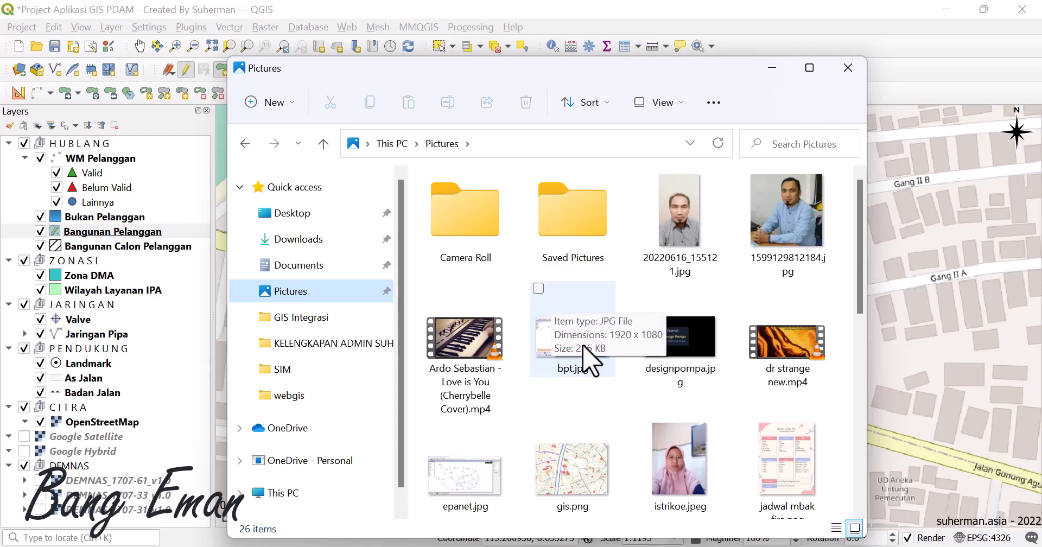
click(798, 475)
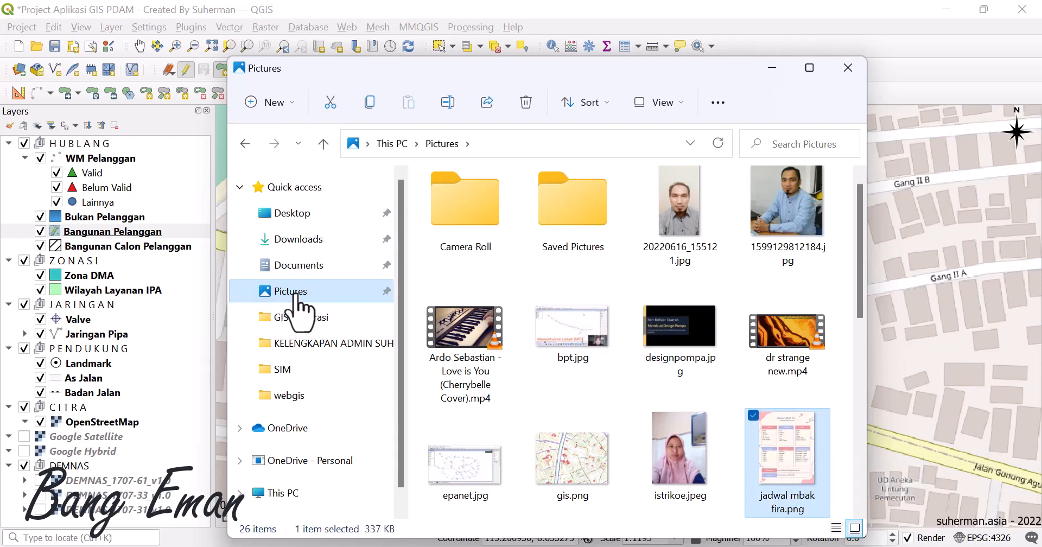
Step: Check the images in the project's photo/bangunanpelanggan folder against those in Pictures, and return to QGIS
click(244, 144)
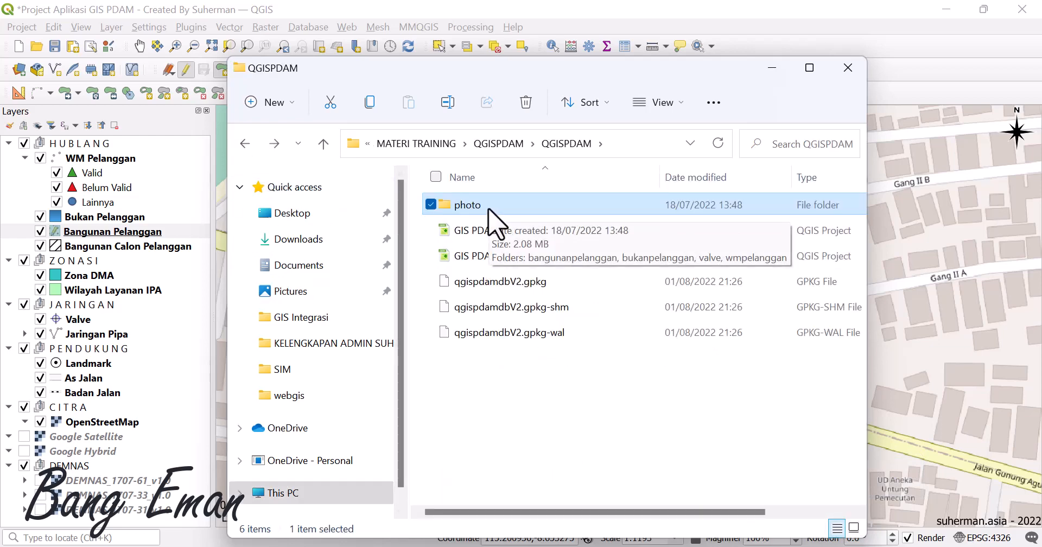
double_click(488, 209)
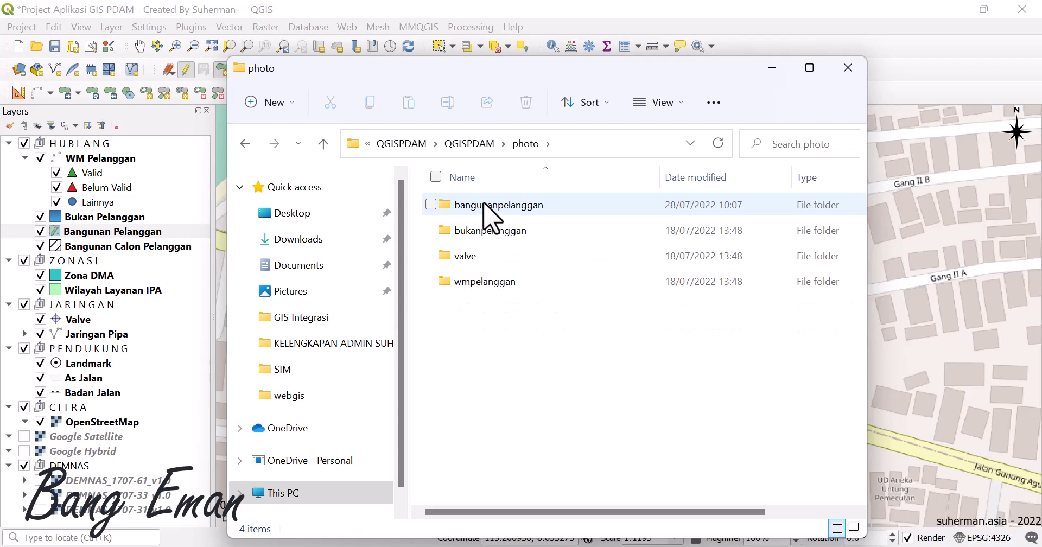
double_click(491, 205)
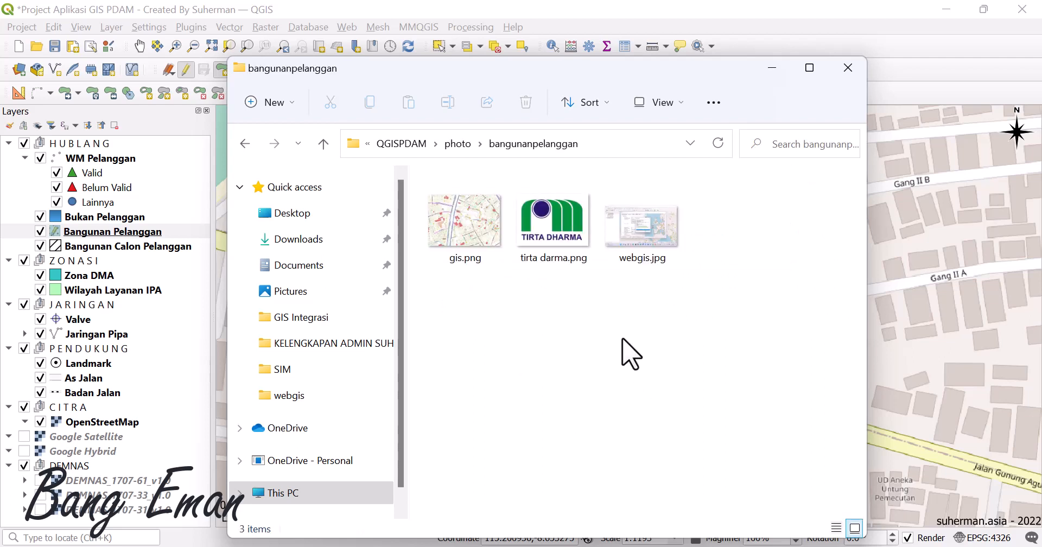
click(291, 291)
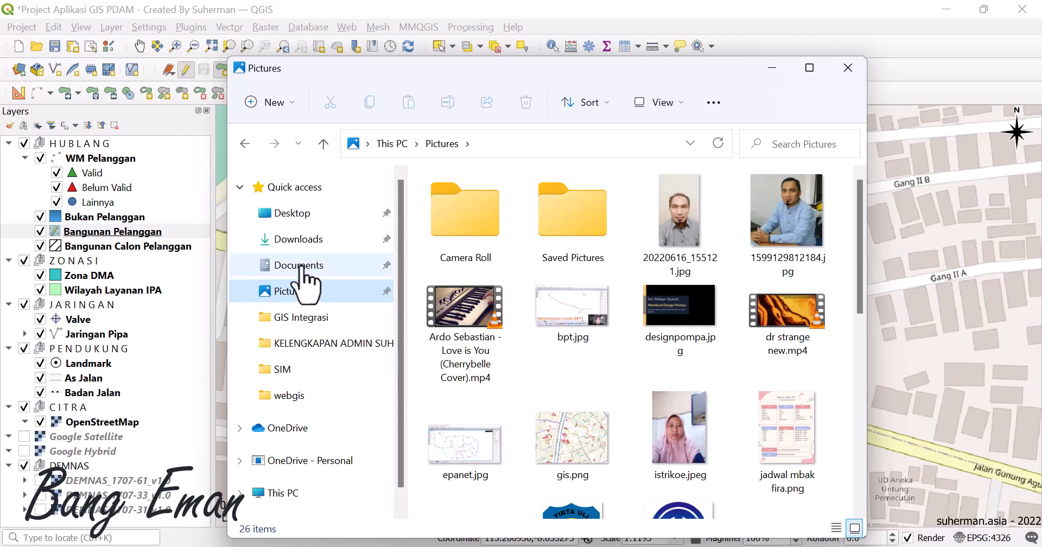
click(772, 69)
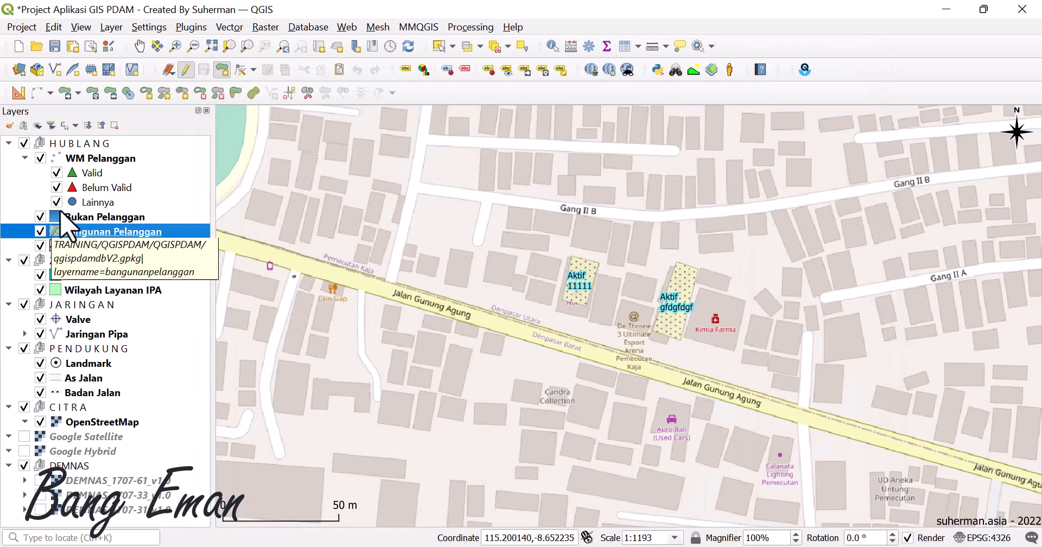
Step: Set the Bangunan Pelanggan photo field's attachment storage type to Simple copy and check its Store URL expression
right_click(131, 233)
click(175, 410)
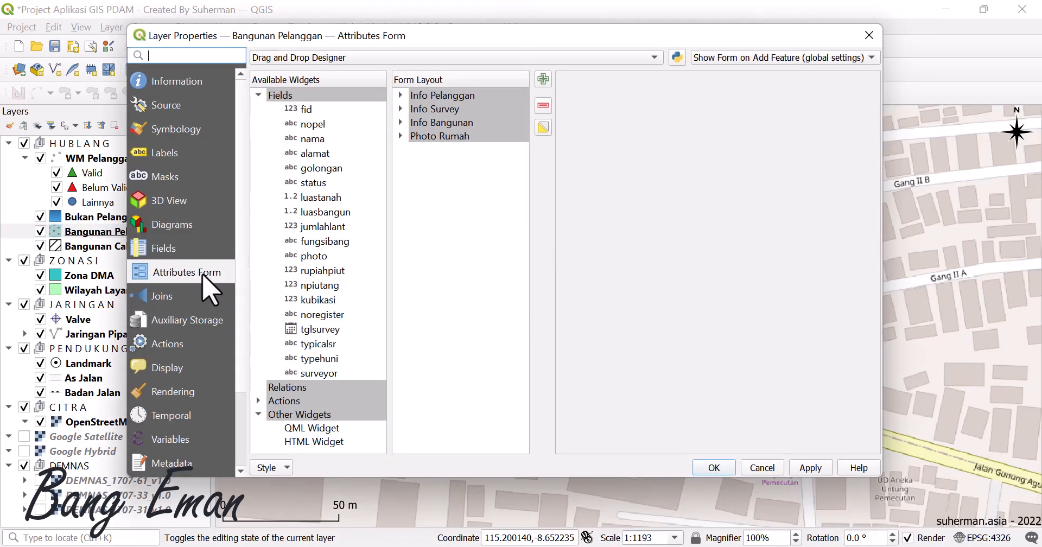
click(318, 259)
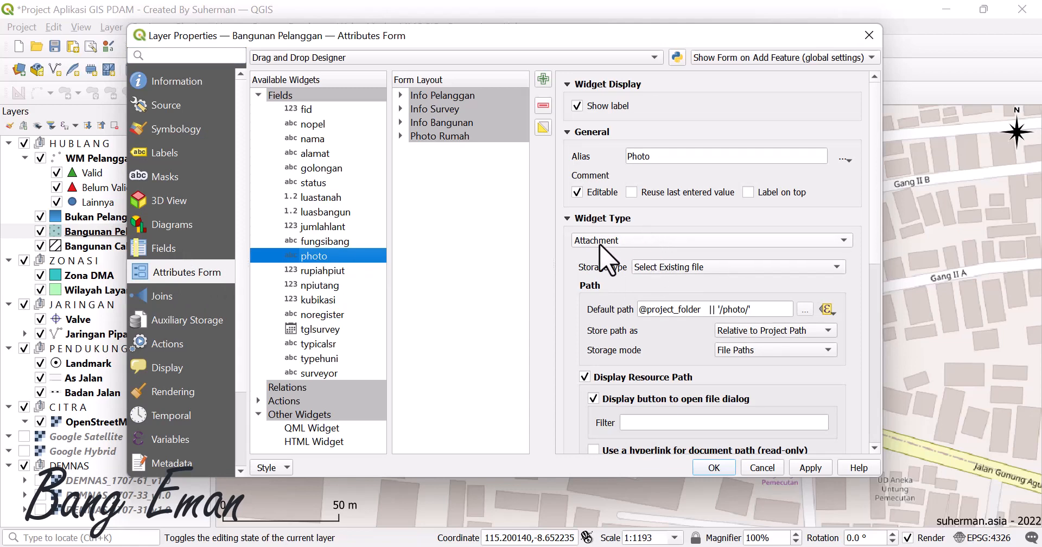
click(698, 267)
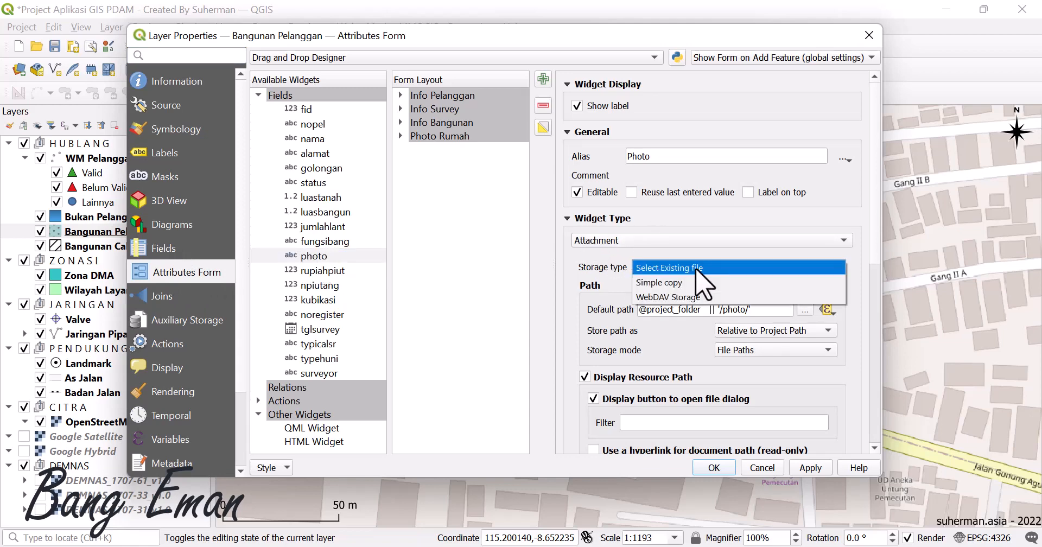
click(698, 282)
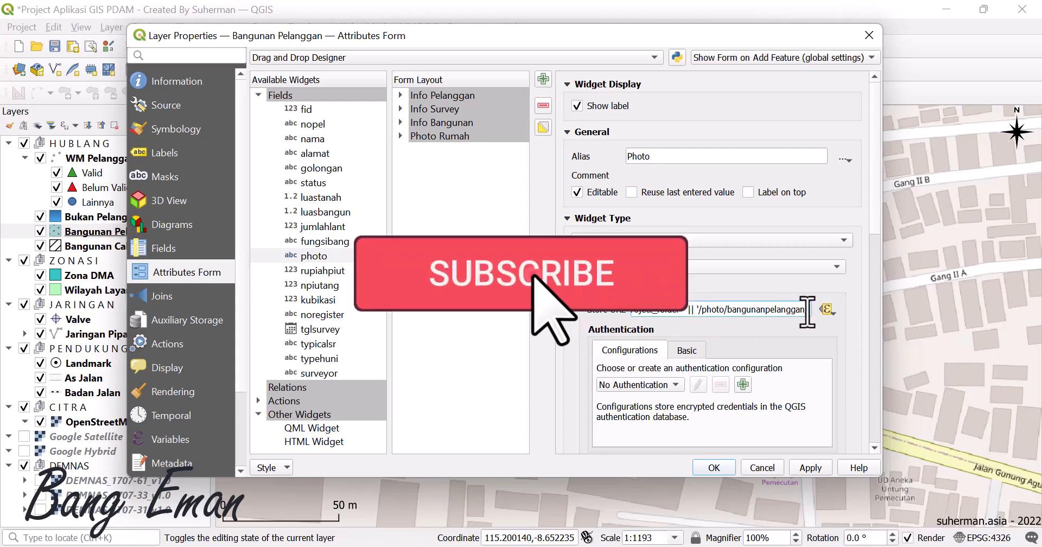
click(827, 309)
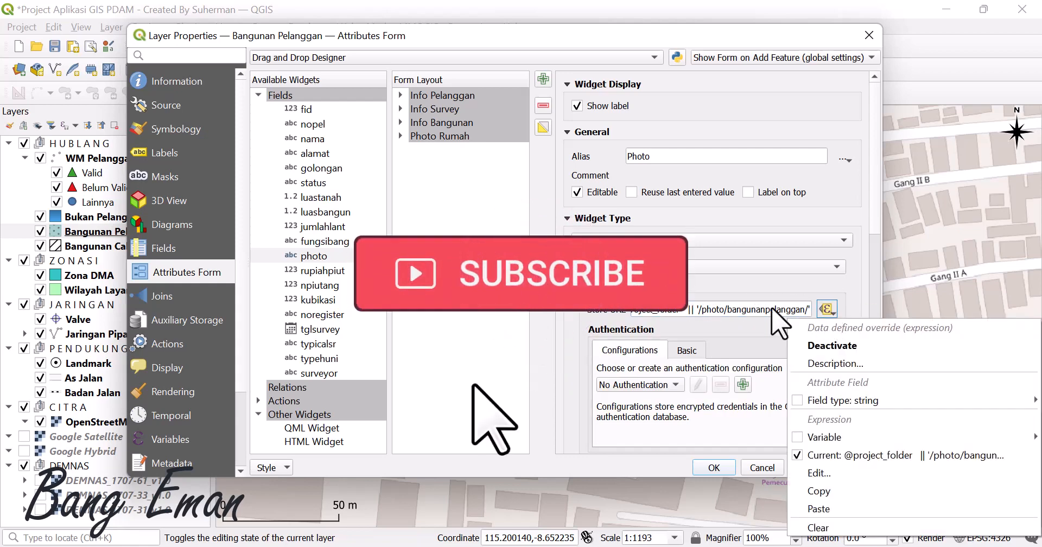
click(725, 310)
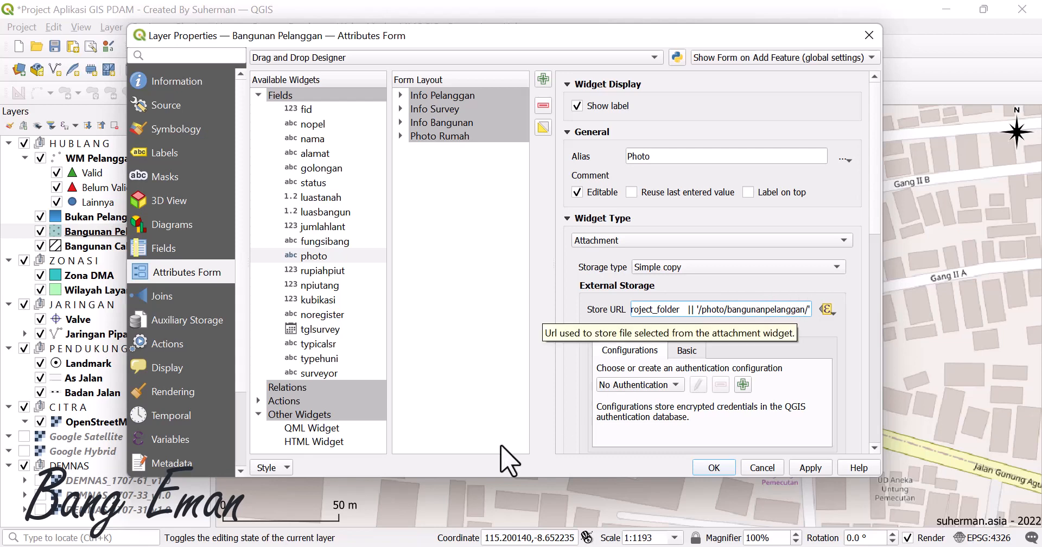
Step: Trace the Store URL path in File Explorer from the QGISPDAM project folder into photo/bangunanpelanggan, and return to QGIS
click(387, 546)
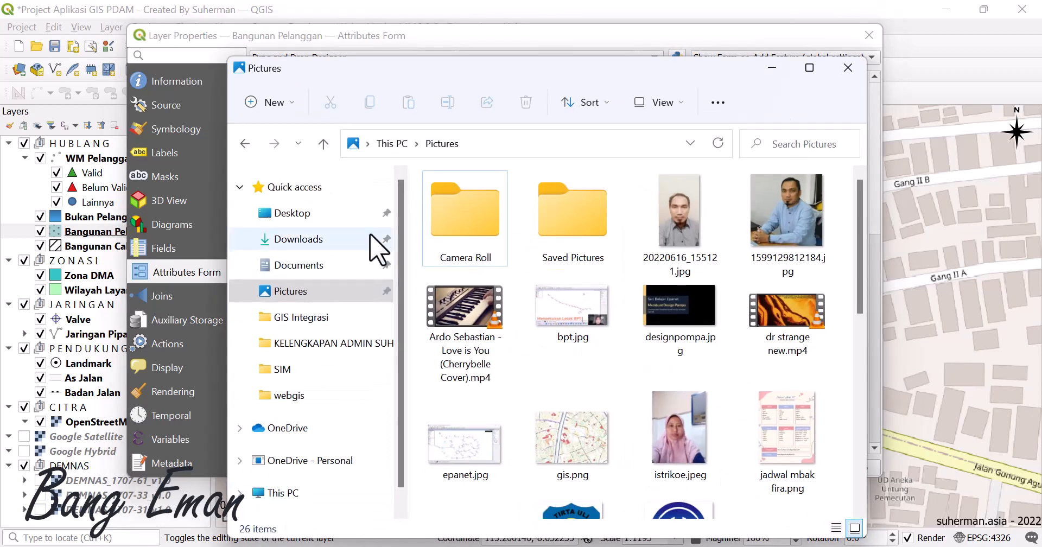
click(245, 145)
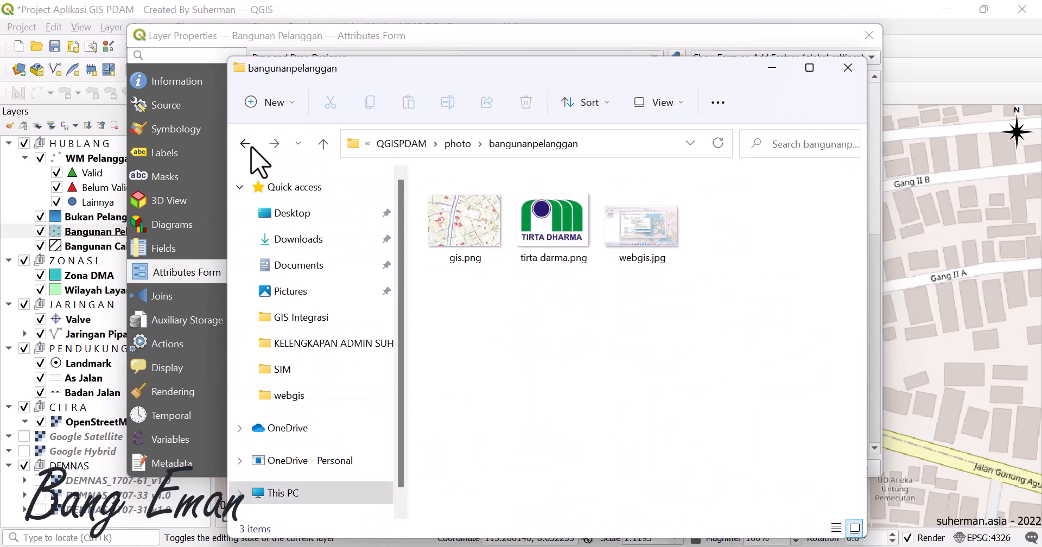
click(458, 144)
click(492, 143)
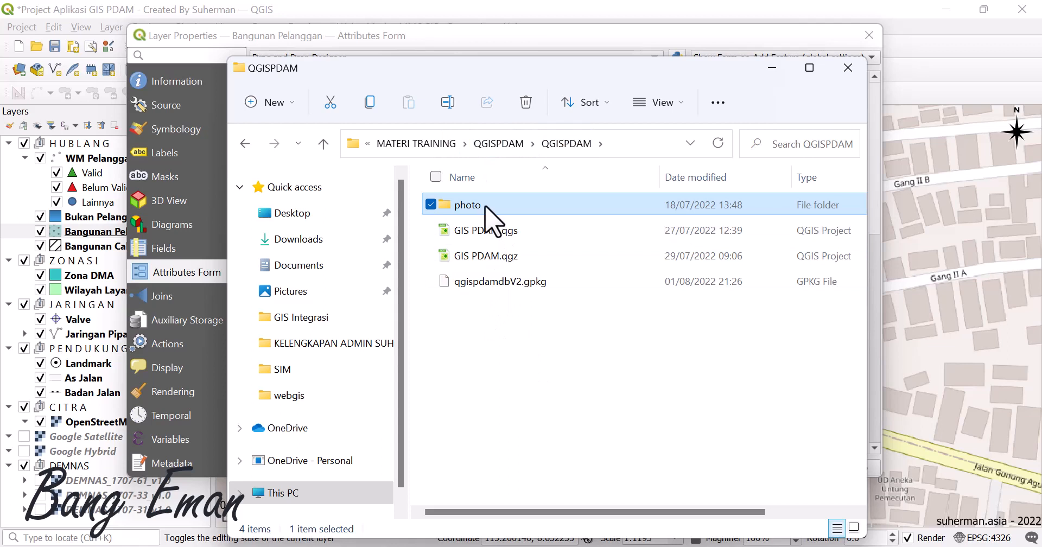
double_click(476, 211)
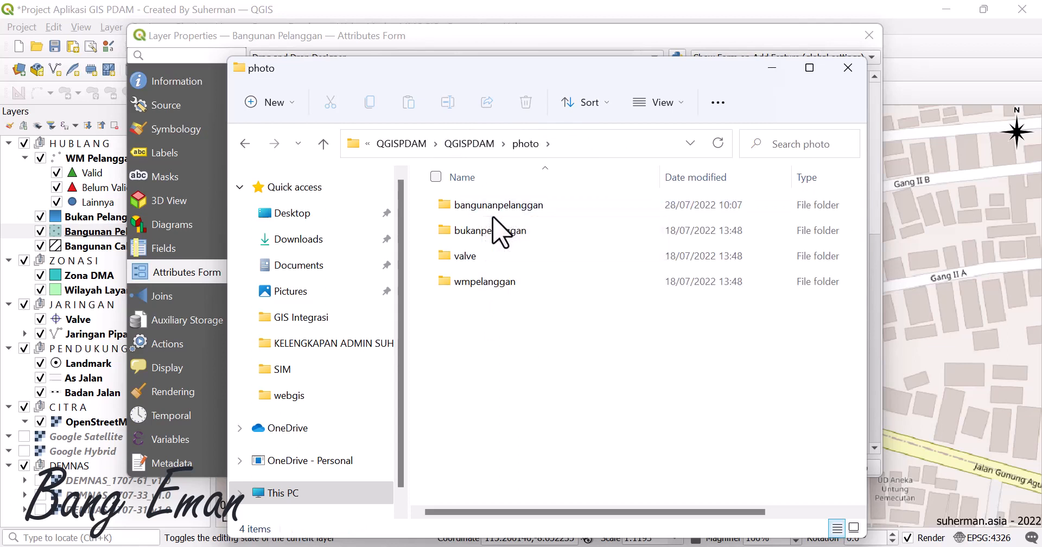
double_click(490, 209)
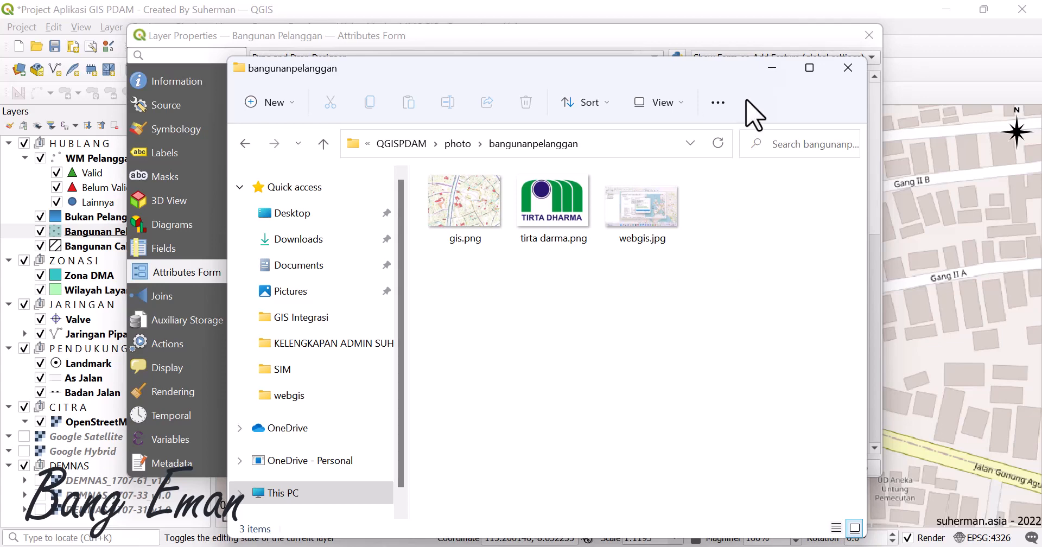
click(771, 69)
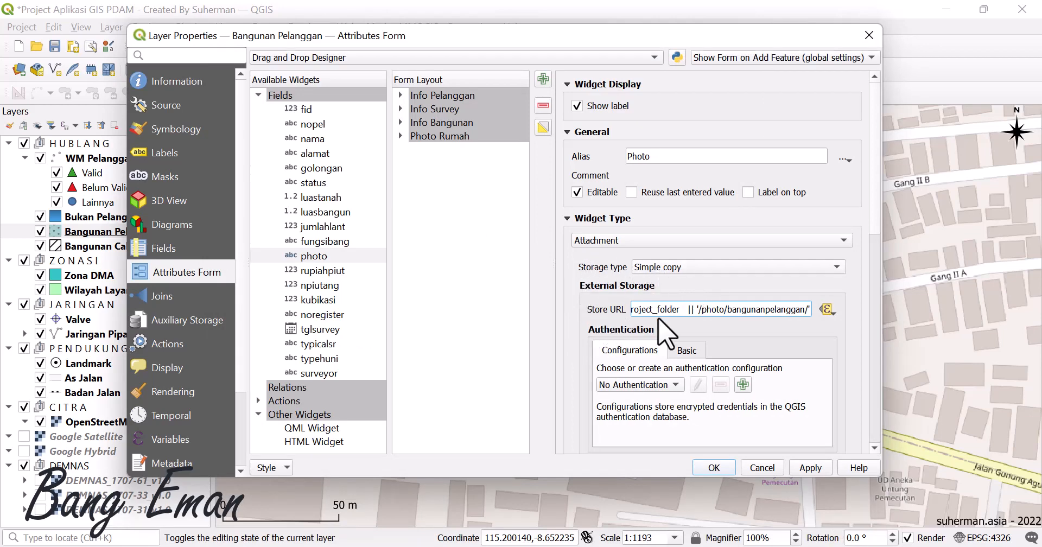
Step: Check the photo attachment's Basic authentication fields and Store URL expression, and accept the Bangunan Pelanggan layer properties
click(686, 350)
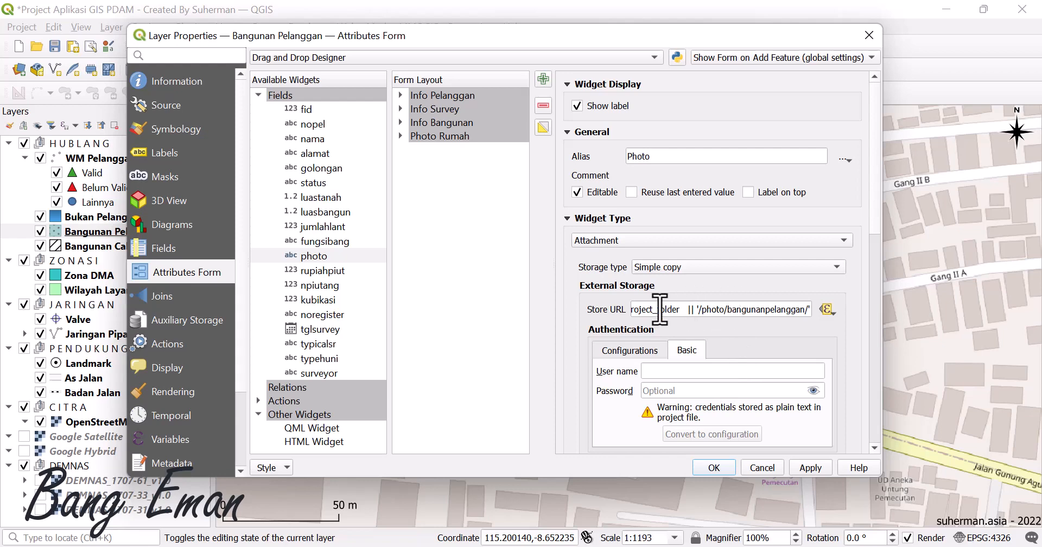
drag(632, 310, 808, 310)
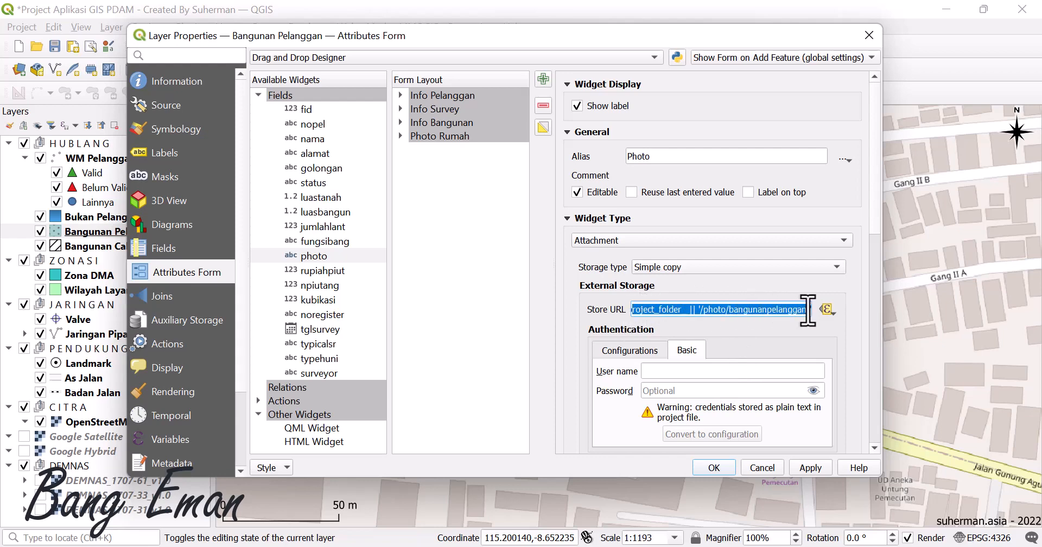
click(762, 339)
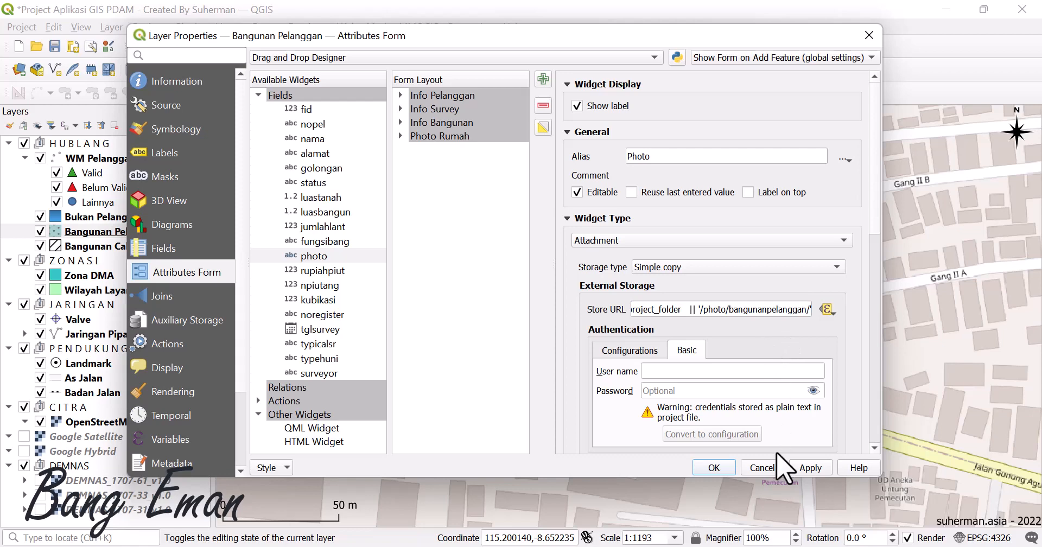
click(716, 470)
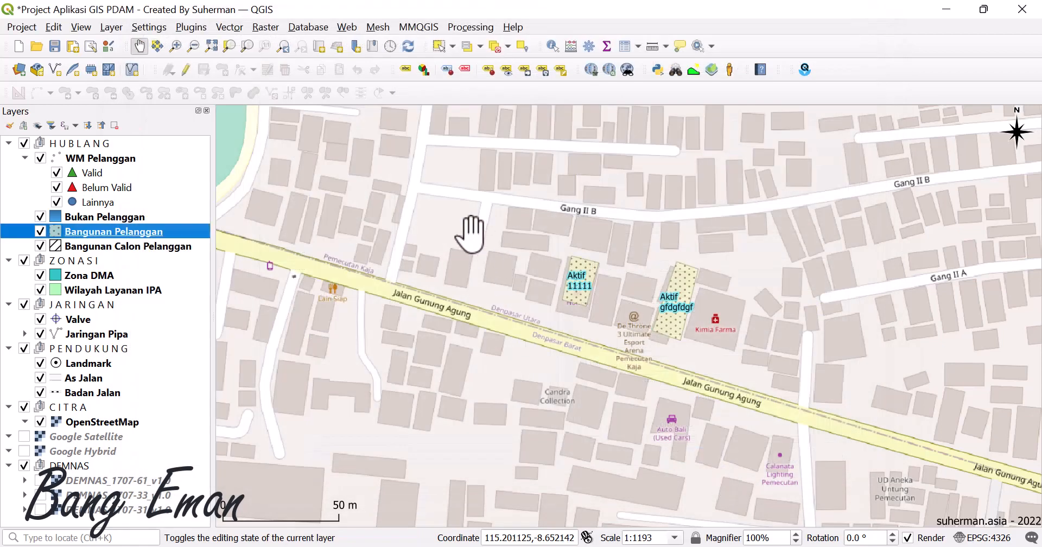
Step: Start editing Bangunan Pelanggan and digitize a four-corner polygon over the building just north of Jalan Gunung Agung, west of building 11111
click(186, 70)
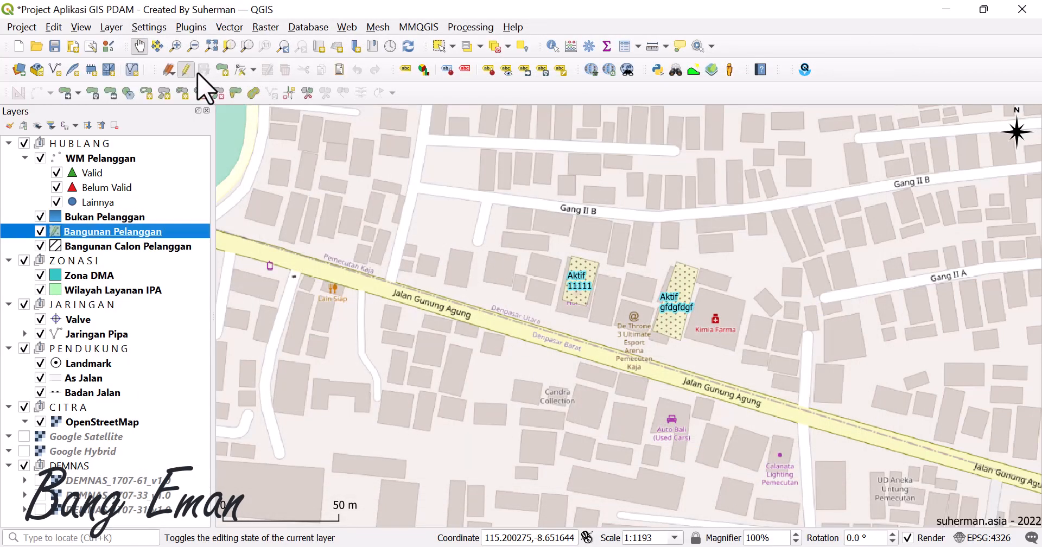
click(222, 69)
click(452, 249)
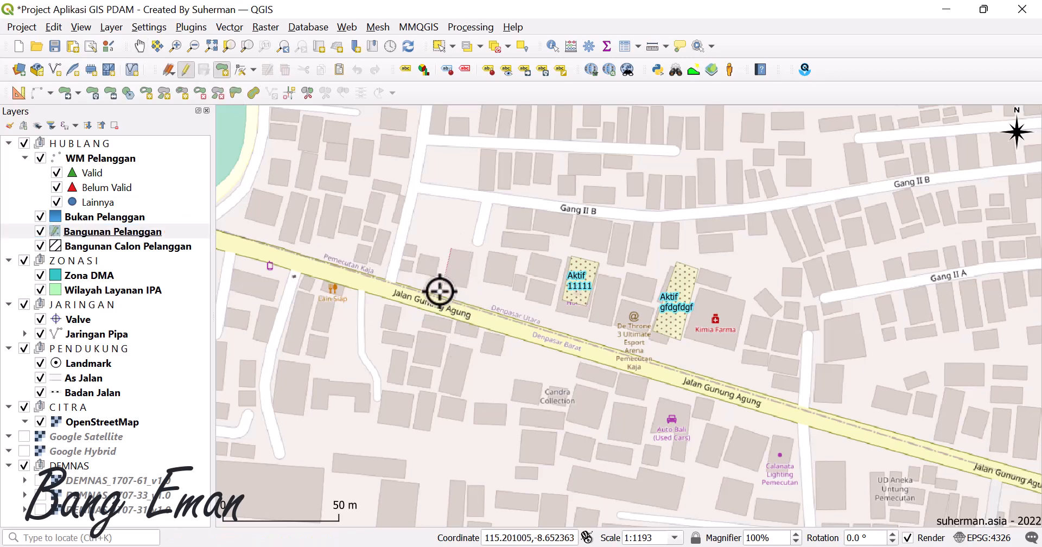
click(447, 284)
click(471, 289)
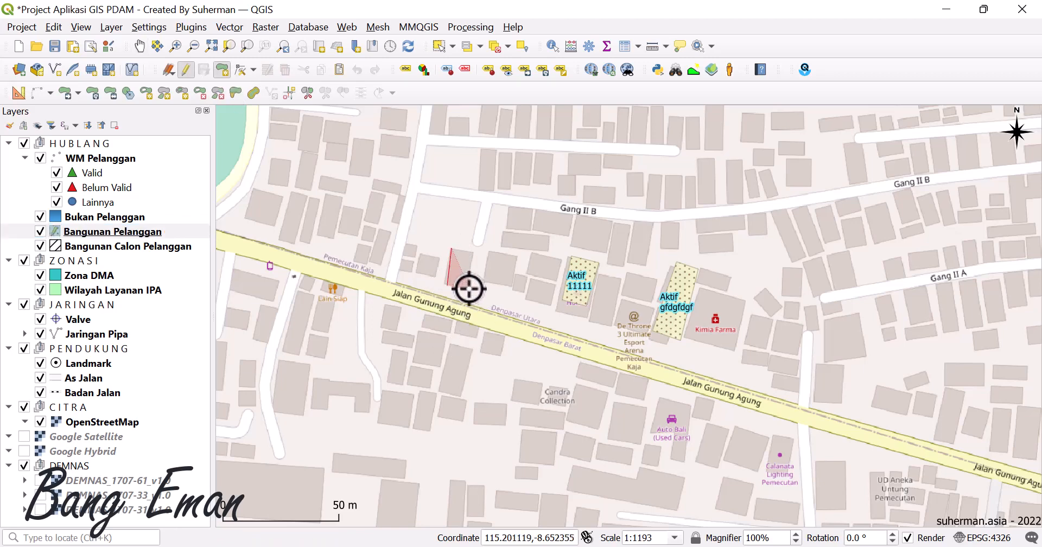
click(479, 249)
right_click(480, 248)
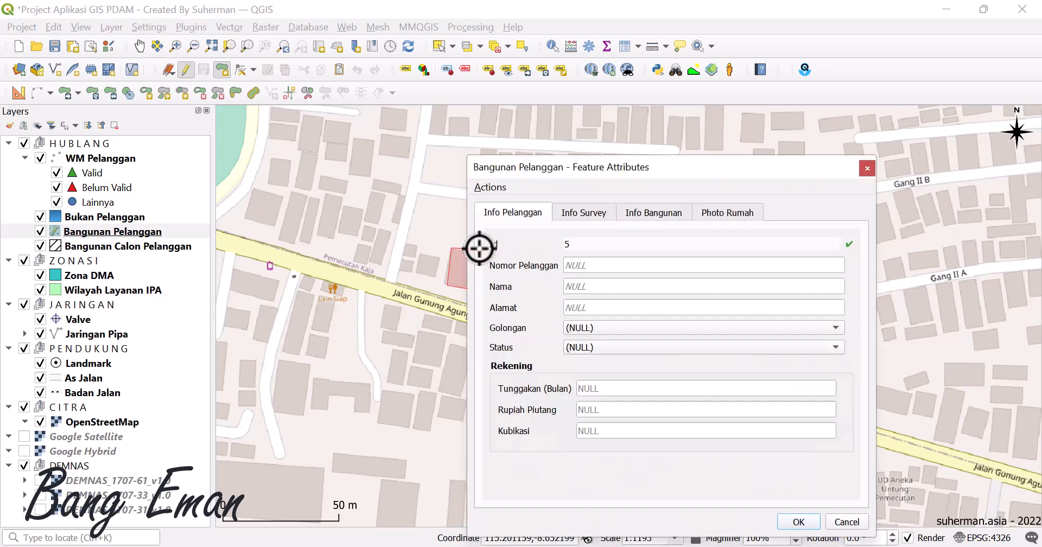
Step: Fill in the new building's customer number, name and address, with Golongan set to Sosial Khusus and Status to Aktif
click(617, 266)
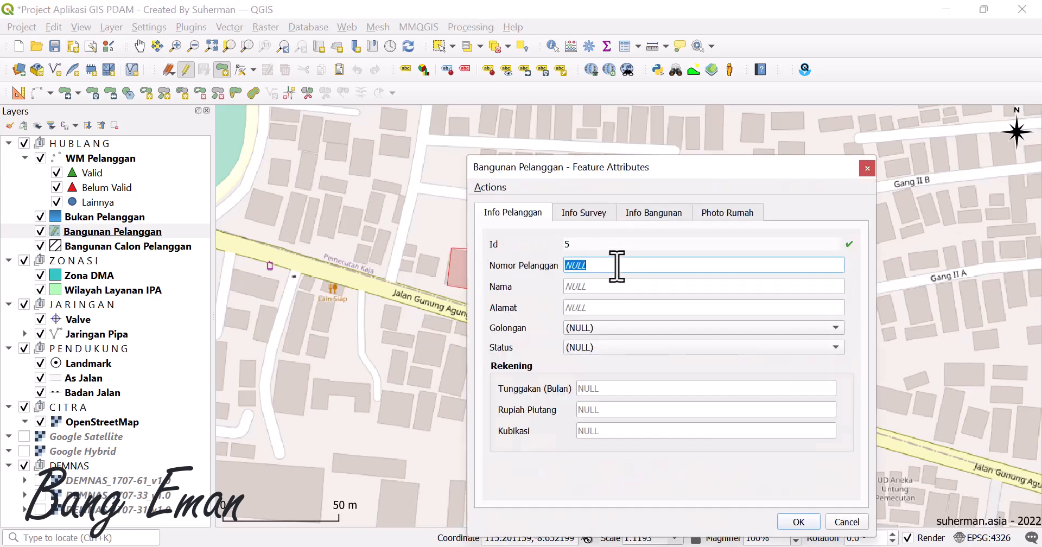
text(121212)
click(606, 283)
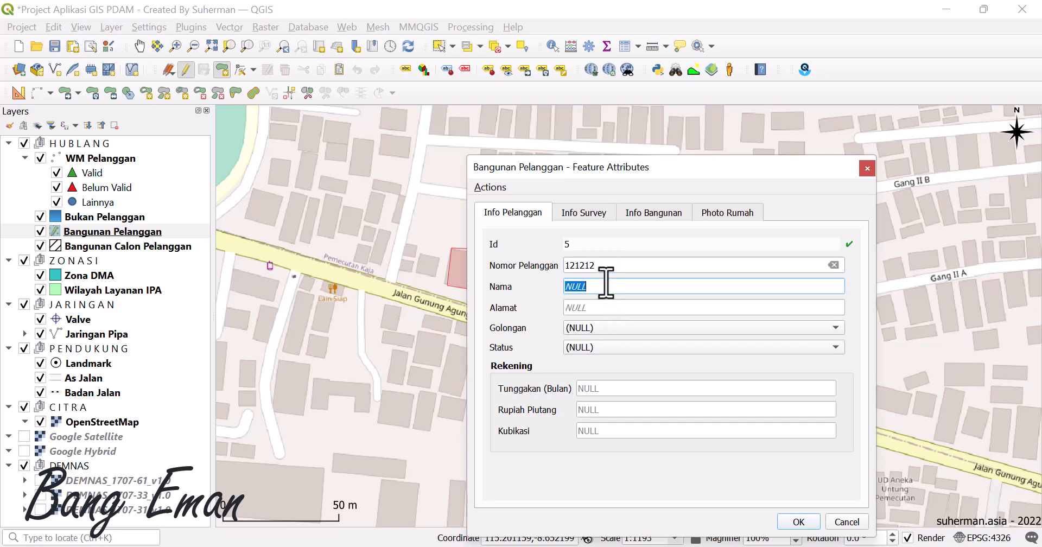
text(xxx)
click(621, 307)
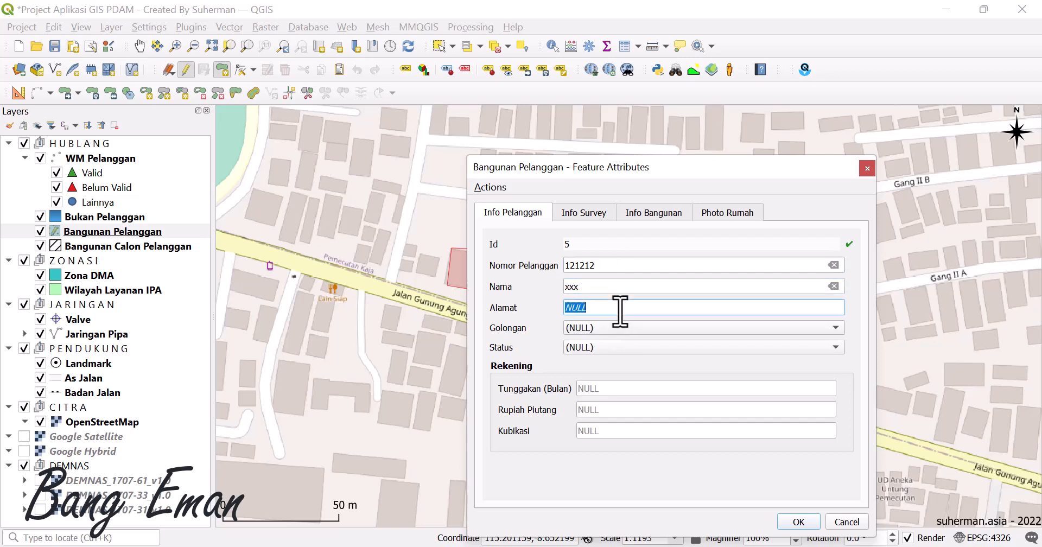
text(xxxx)
click(622, 329)
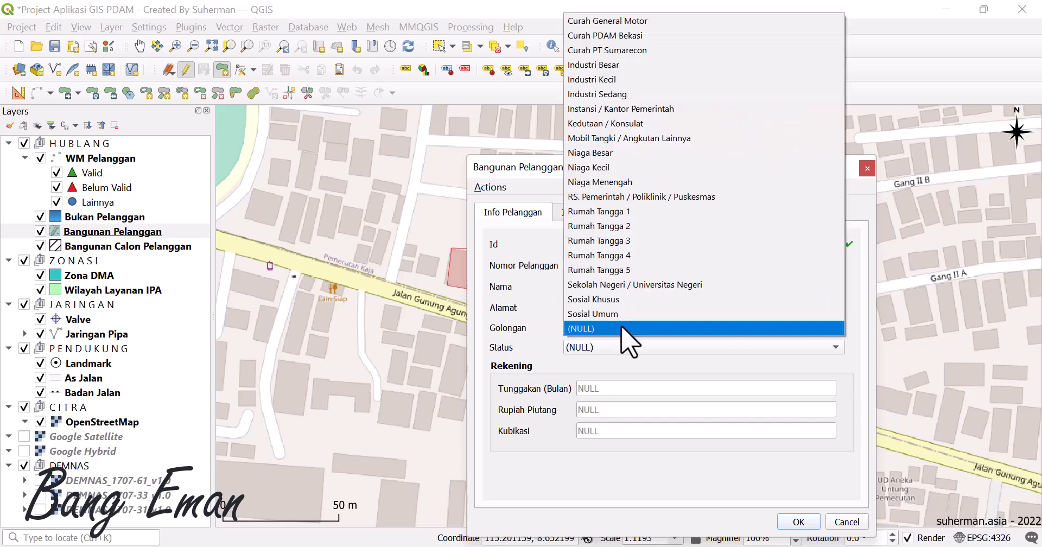
click(622, 298)
click(616, 347)
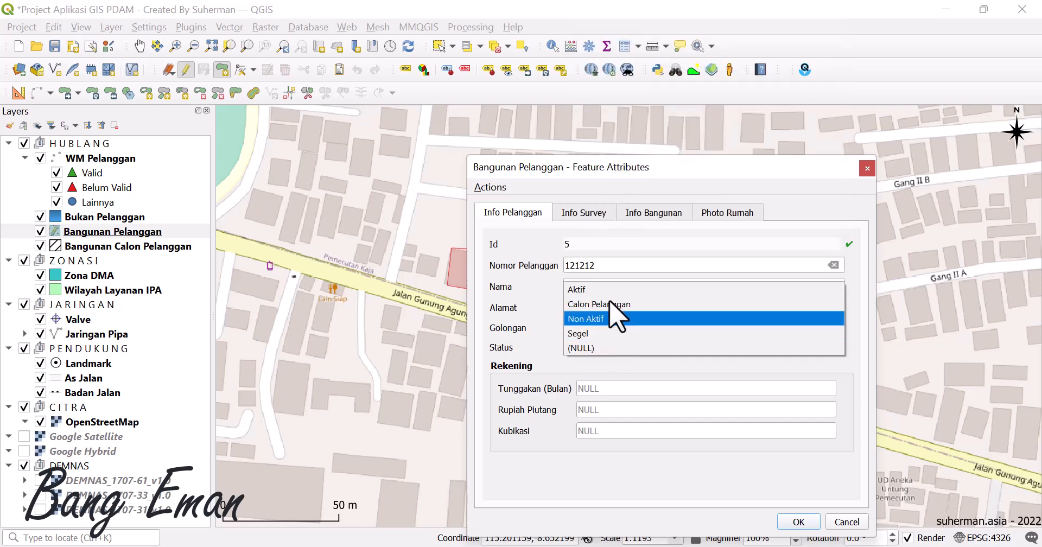
click(611, 287)
Step: Attach the jadwal PNG image from the Pictures folder as the building's house photo, save the feature and end layer editing
click(716, 233)
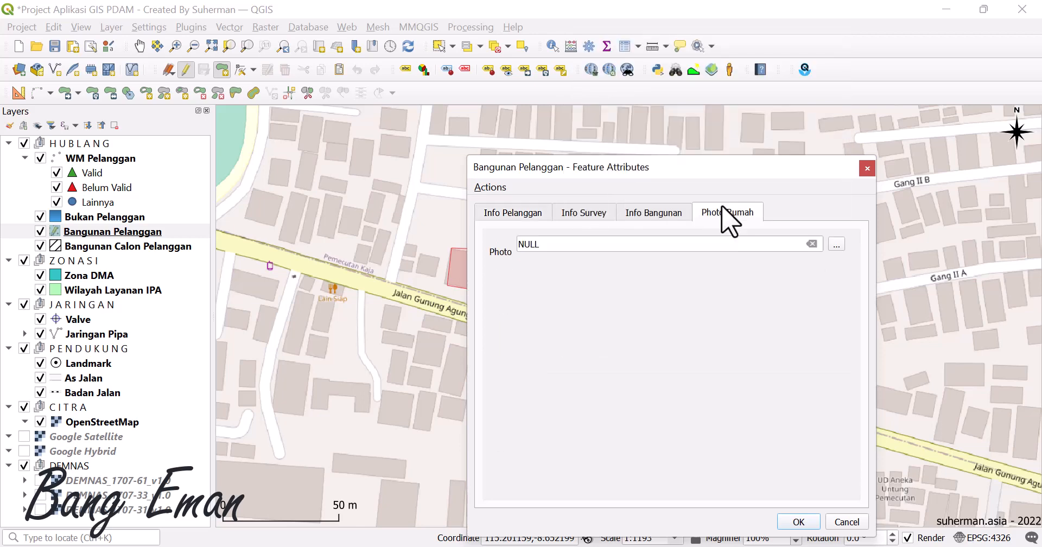
click(837, 246)
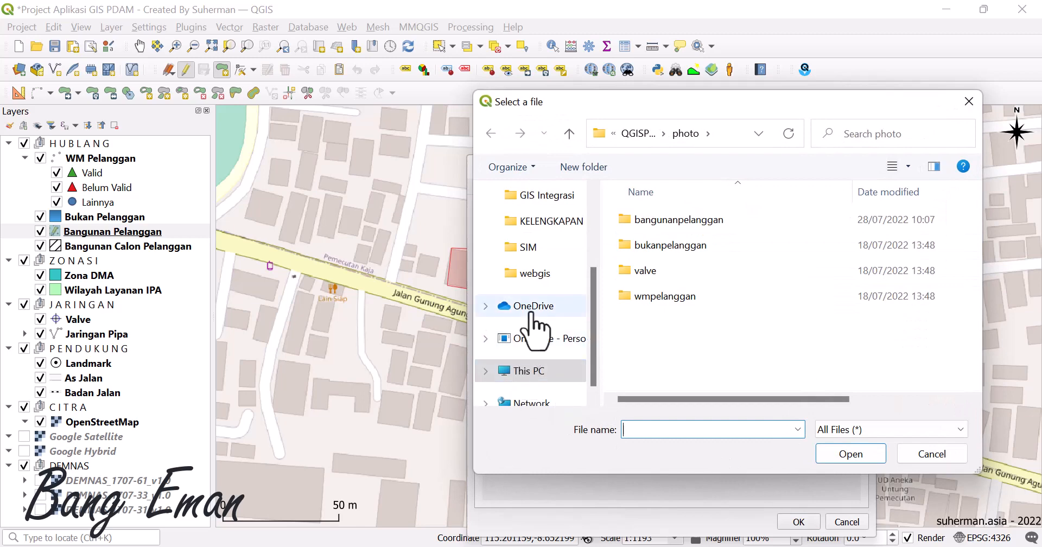
scroll(536, 275, up, 1)
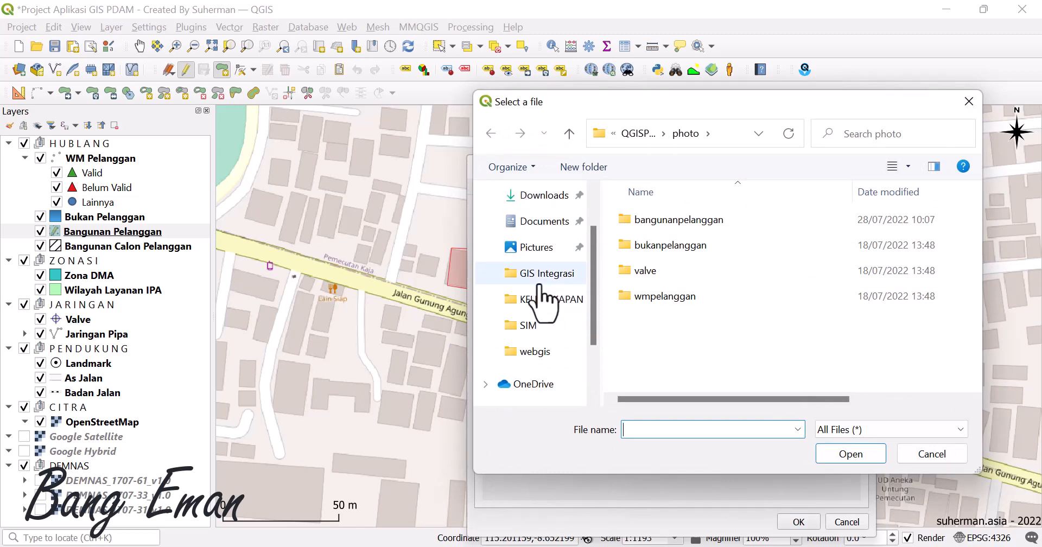
click(538, 249)
scroll(895, 348, down, 8)
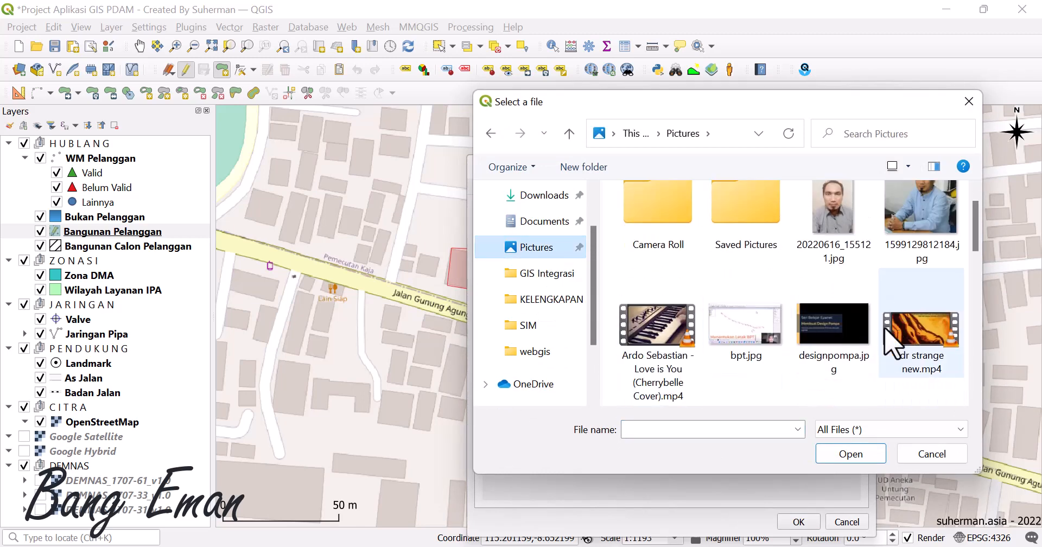
scroll(892, 343, up, 2)
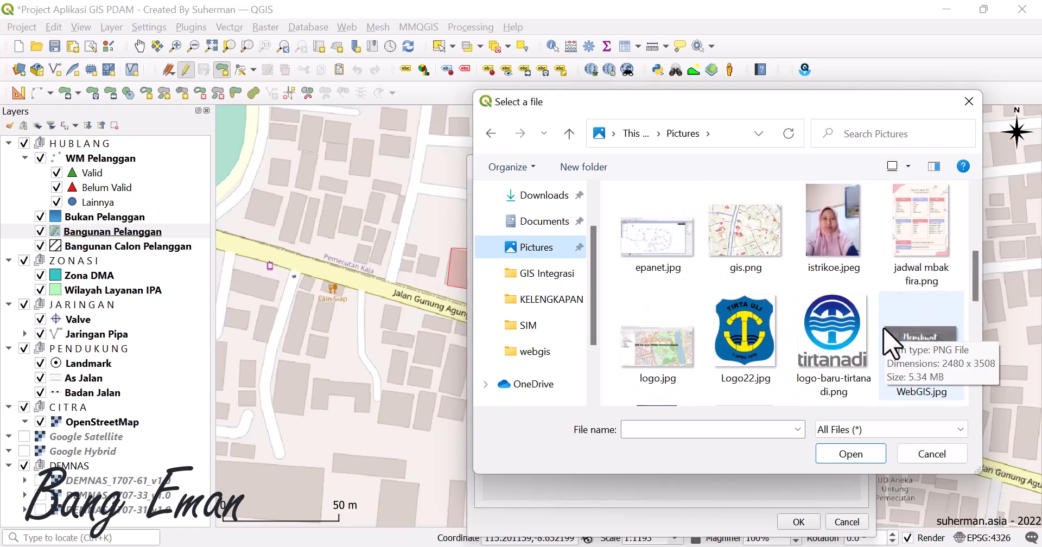
scroll(893, 342, up, 2)
click(910, 310)
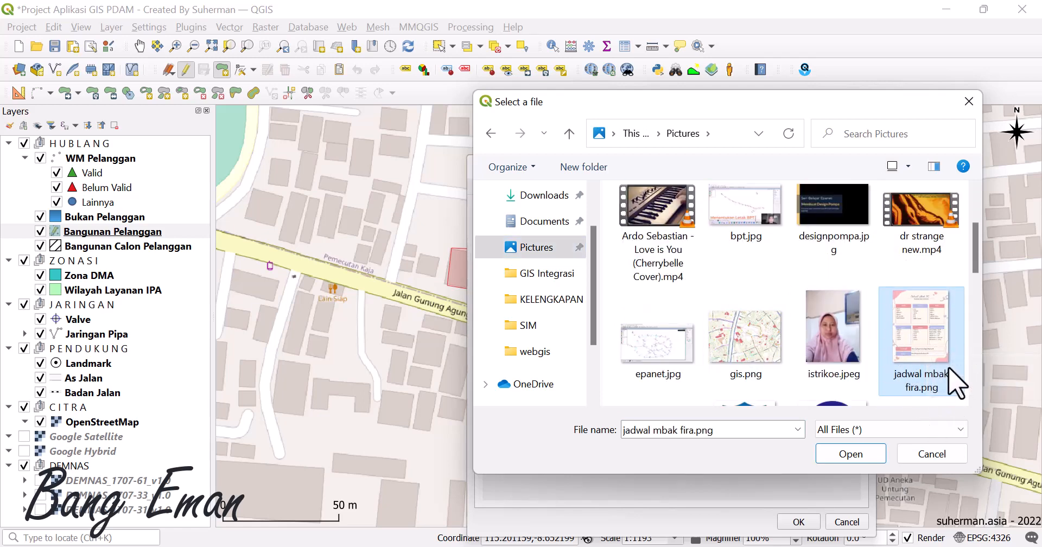
click(853, 457)
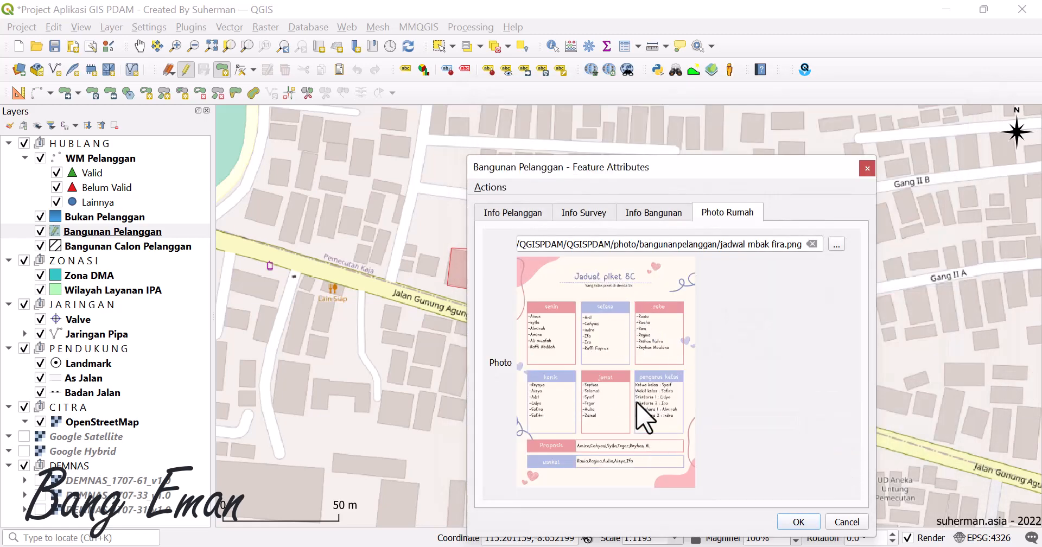
click(798, 522)
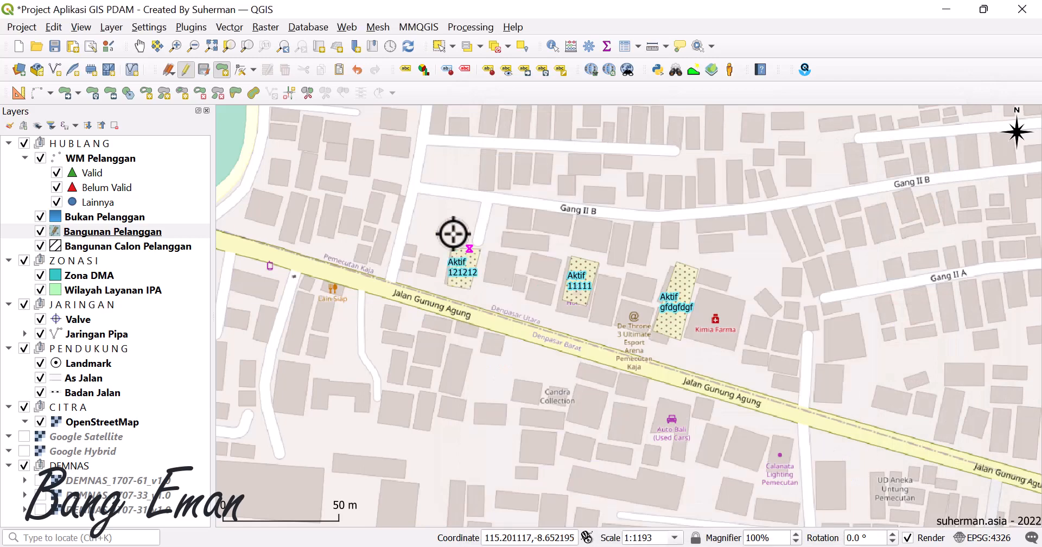
click(187, 71)
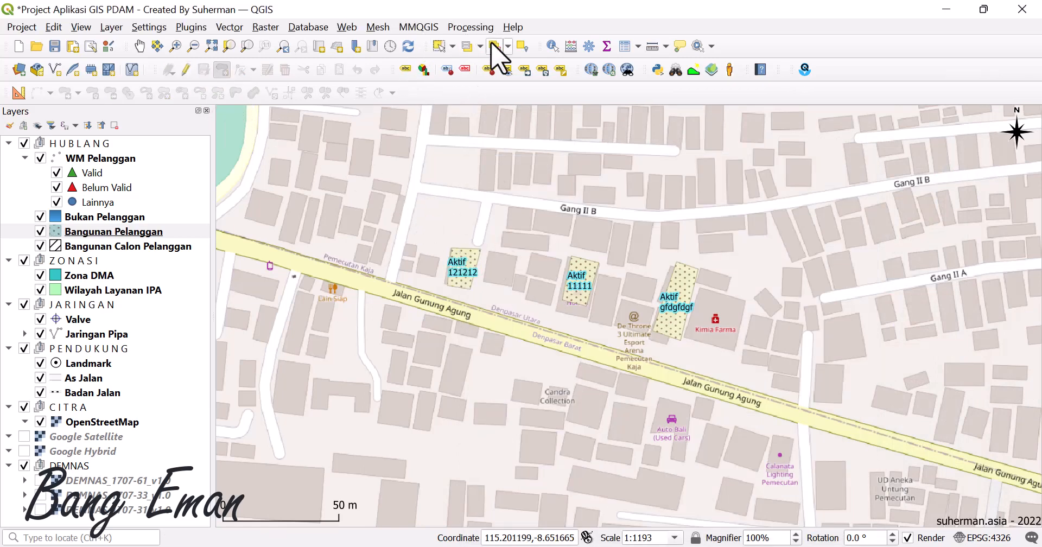
Step: Identify the newly drawn building and check the stored path and preview of its house photo
click(554, 47)
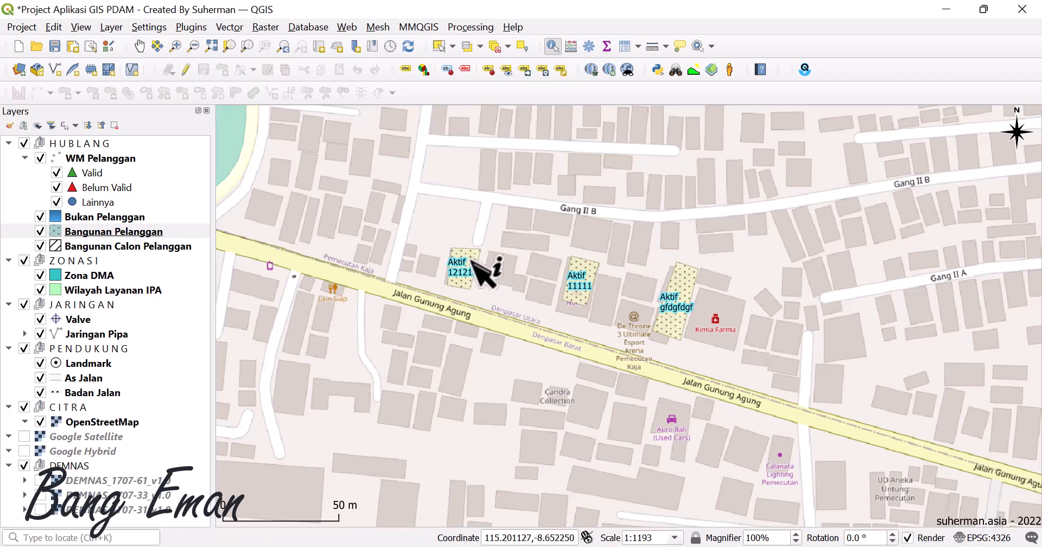
click(477, 265)
click(725, 237)
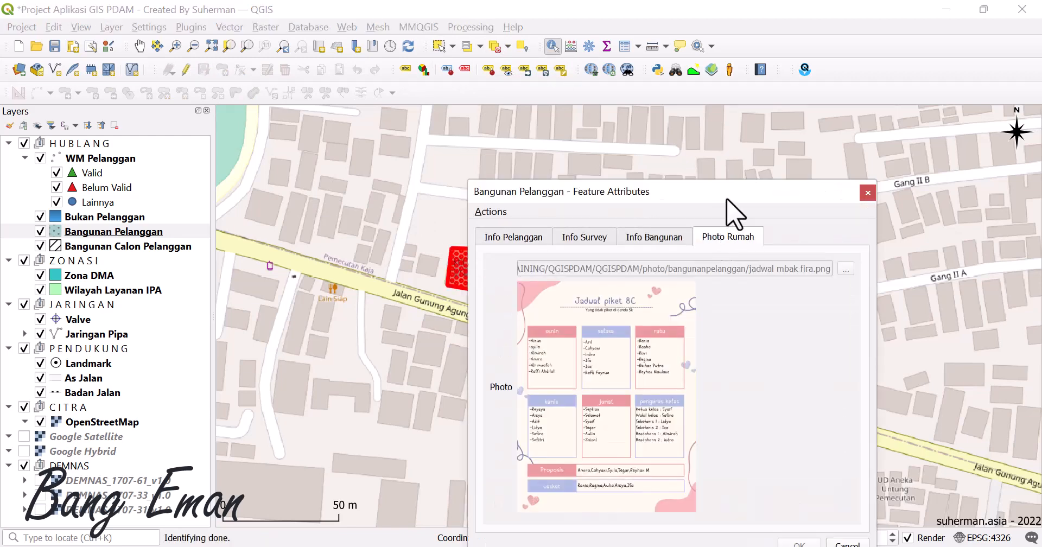
drag(728, 195, 738, 111)
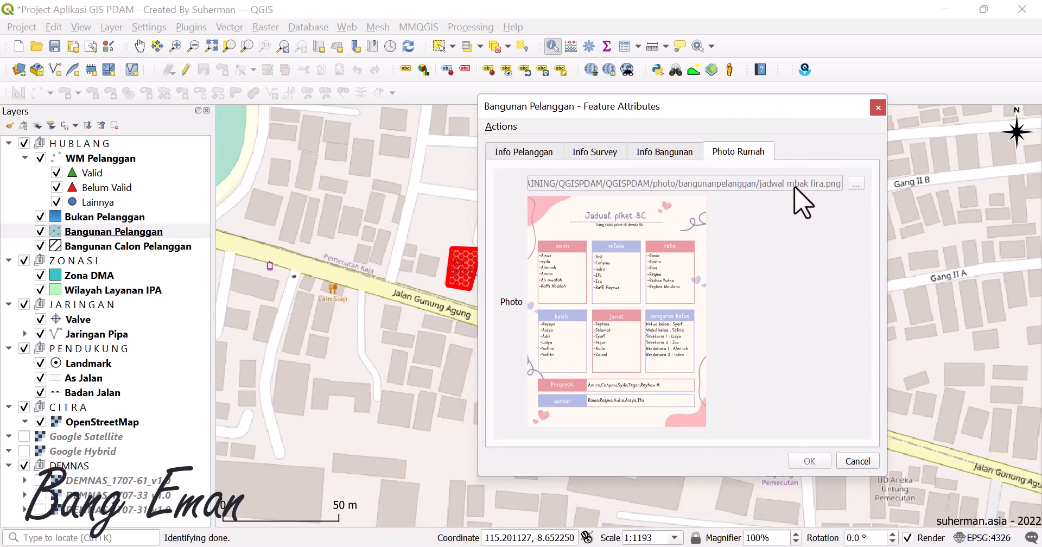
click(859, 463)
Step: Switch to File Explorer, trace the copied jadwal image from the QGISPDAM folder into photo/bangunanpelanggan, and return to QGIS
click(358, 546)
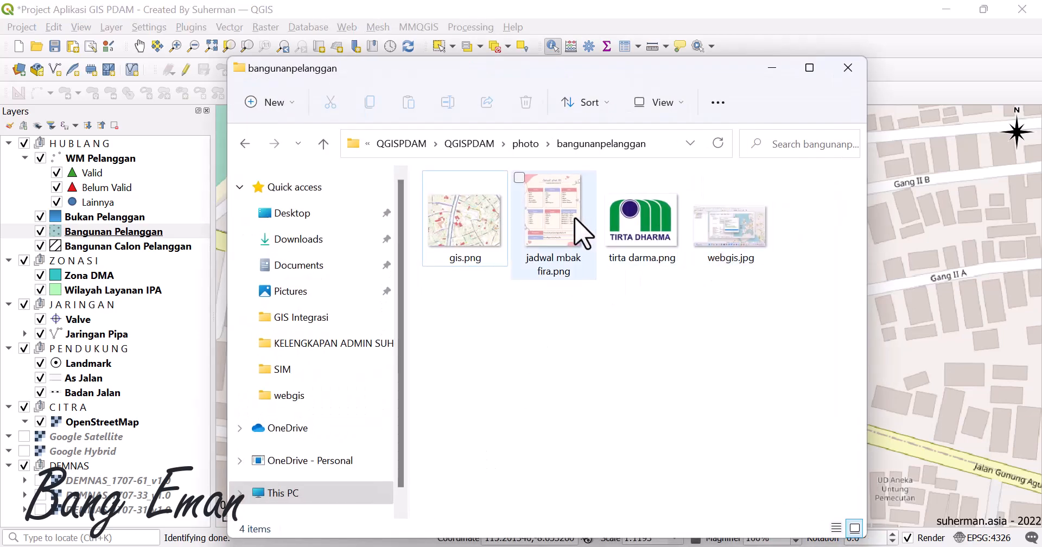
click(416, 144)
double_click(484, 332)
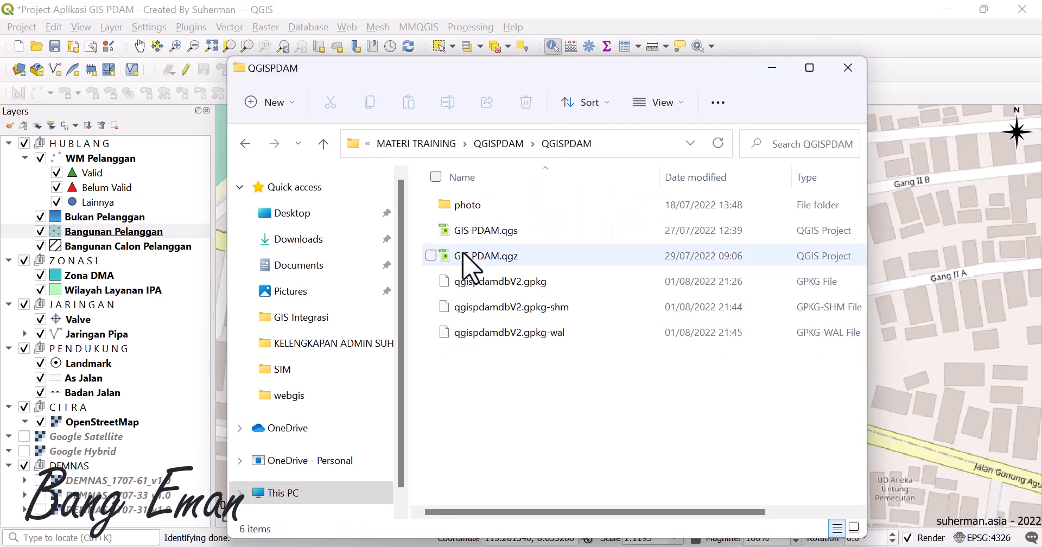
double_click(467, 205)
double_click(468, 209)
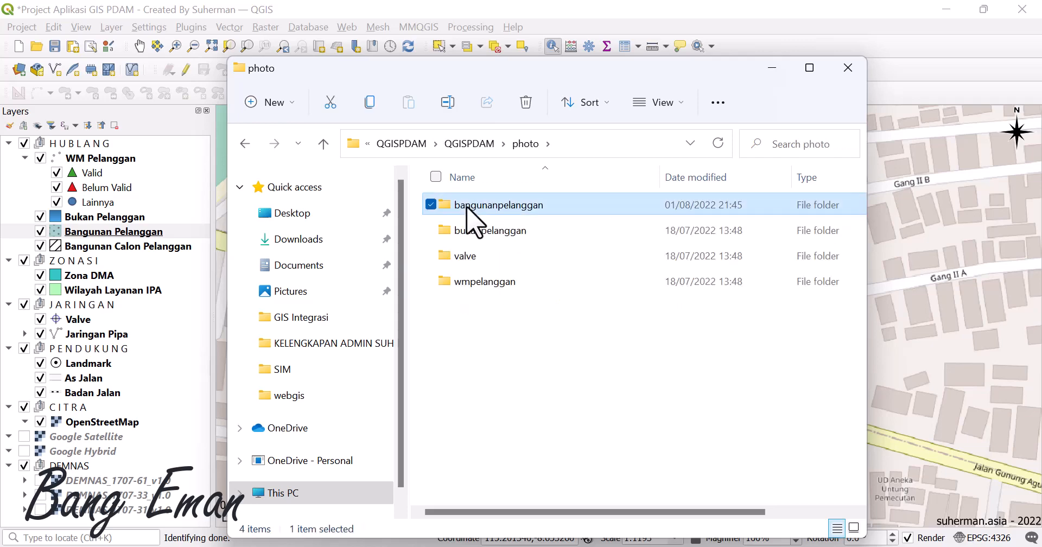
click(565, 230)
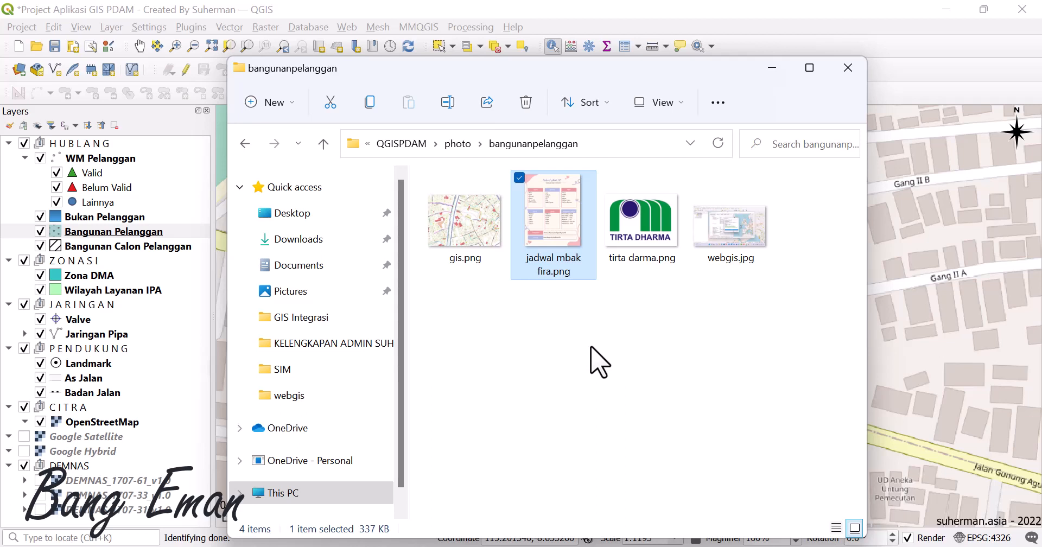
click(771, 69)
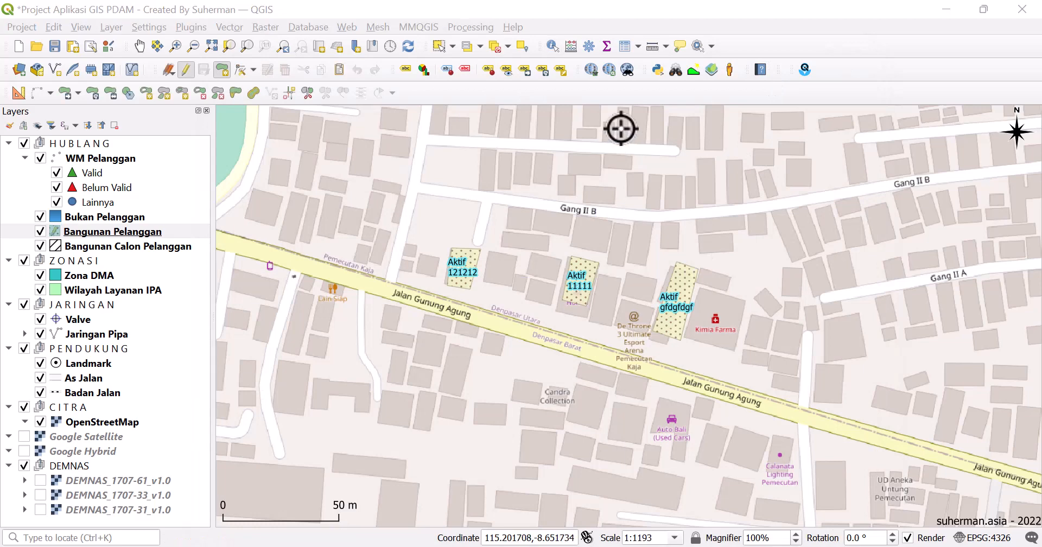
Step: Review the WebDAV Storage settings of Bangunan Pelanggan's photo field in its Attributes Form, and switch to the Qloud files page in the browser
click(110, 232)
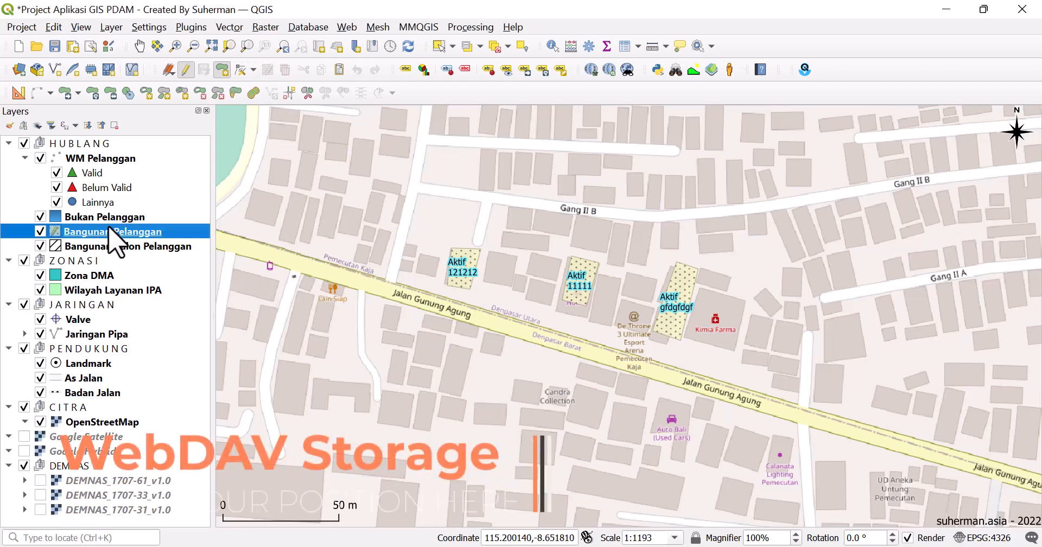
right_click(110, 232)
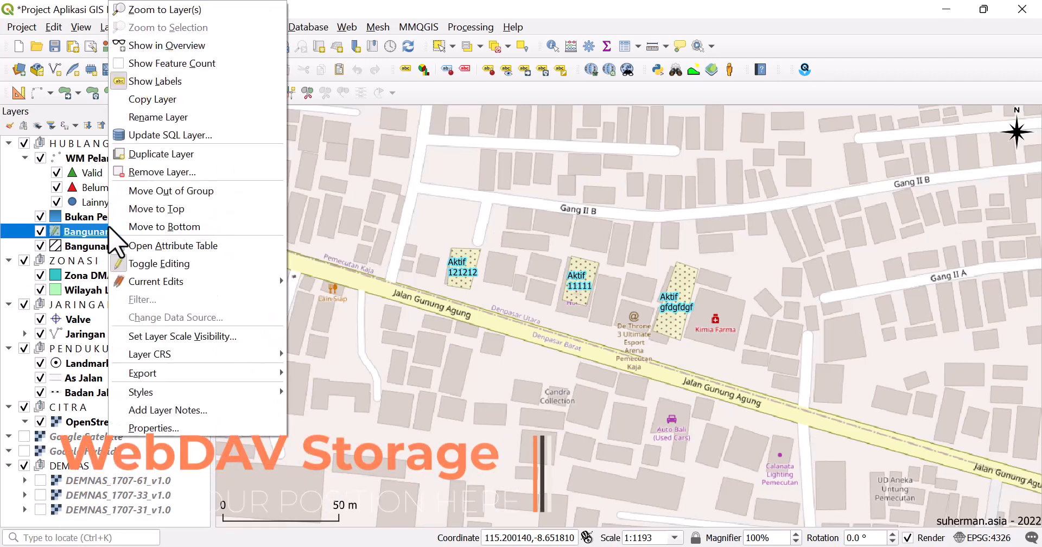
click(163, 442)
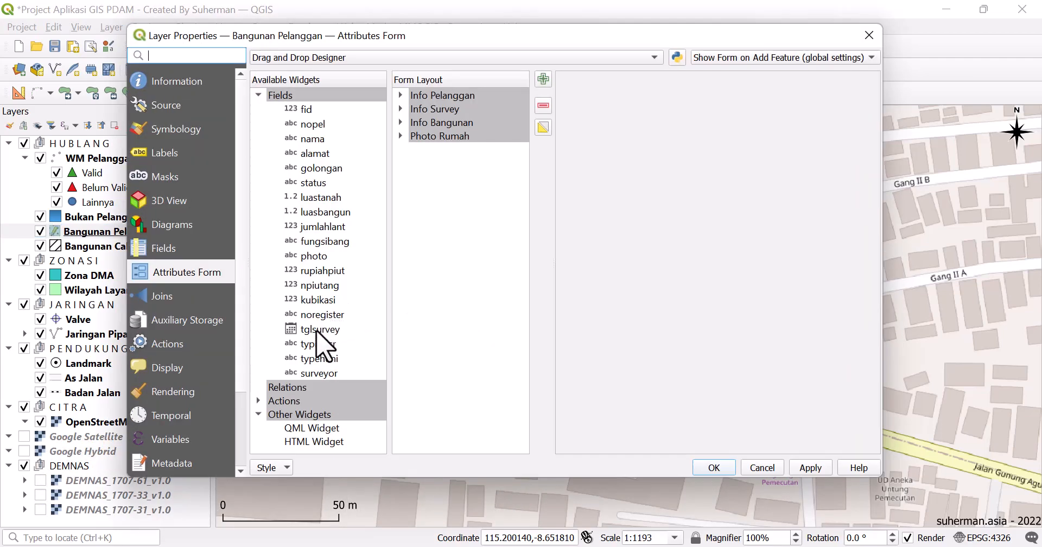
click(307, 259)
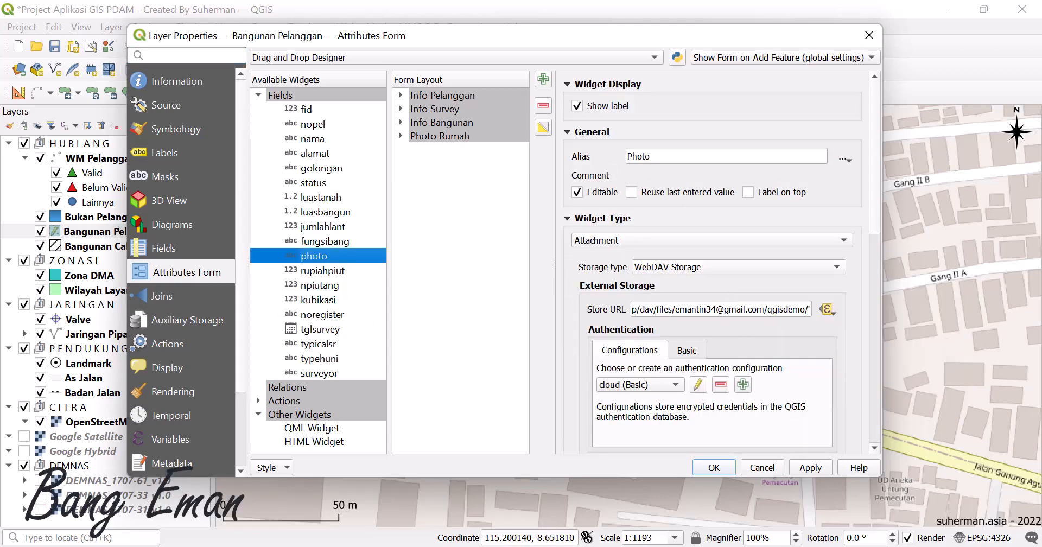
mouse_move(396, 546)
click(372, 506)
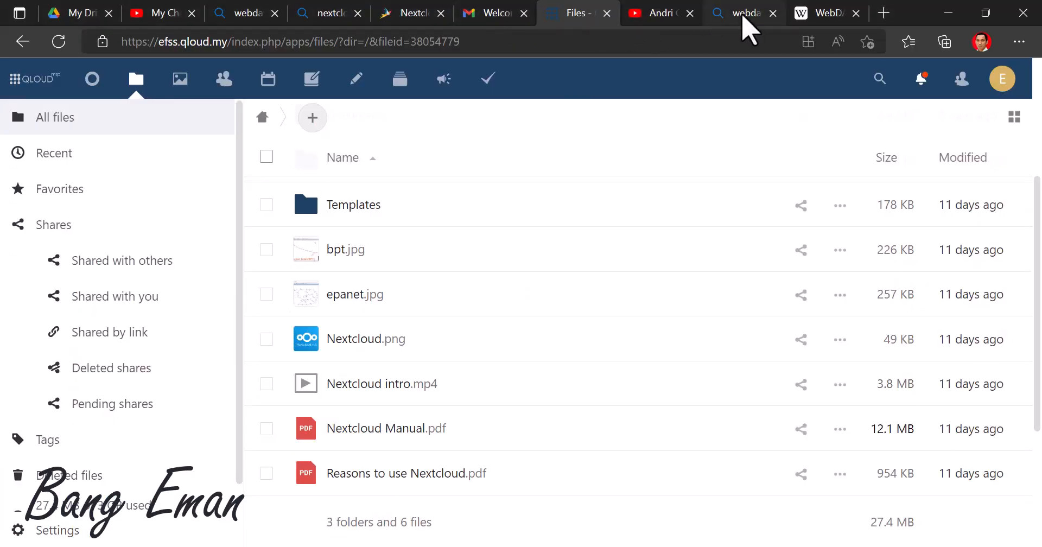
Step: Open the Wikipedia article on WebDAV and read its introduction on the protocol's definition and purpose
click(804, 17)
scroll(358, 304, up, 10)
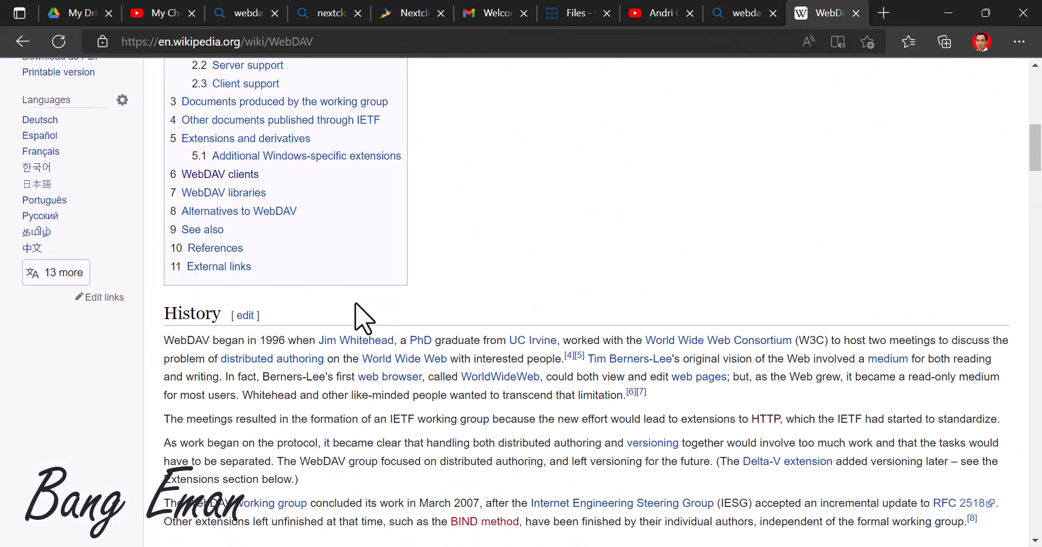
scroll(356, 305, up, 10)
scroll(358, 305, down, 2)
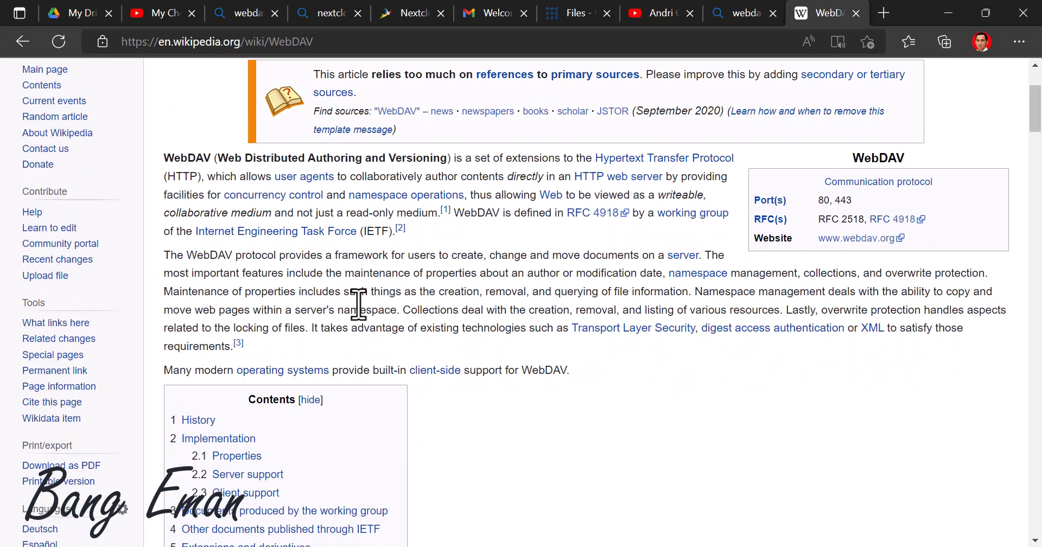
scroll(360, 318, up, 3)
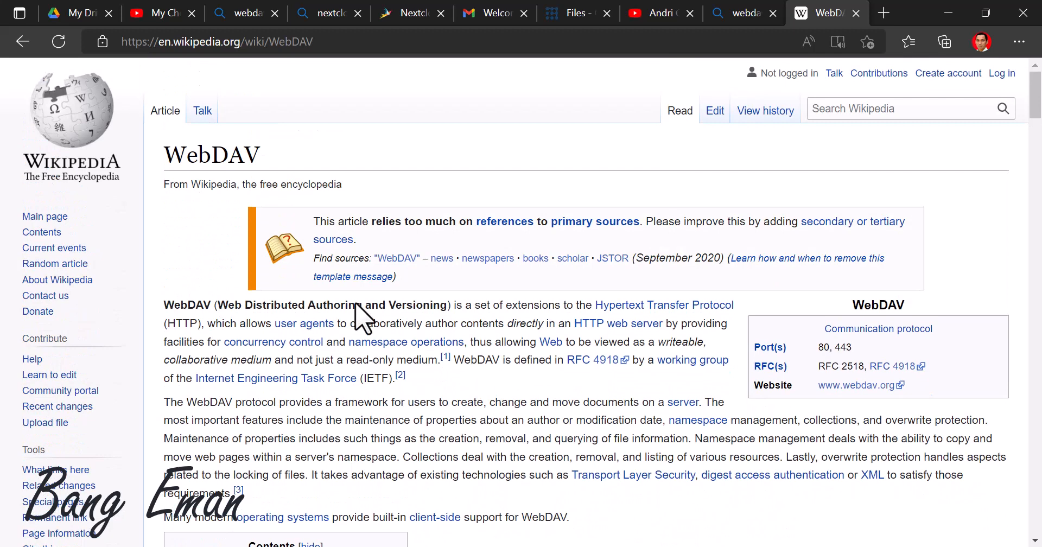
scroll(356, 305, down, 1)
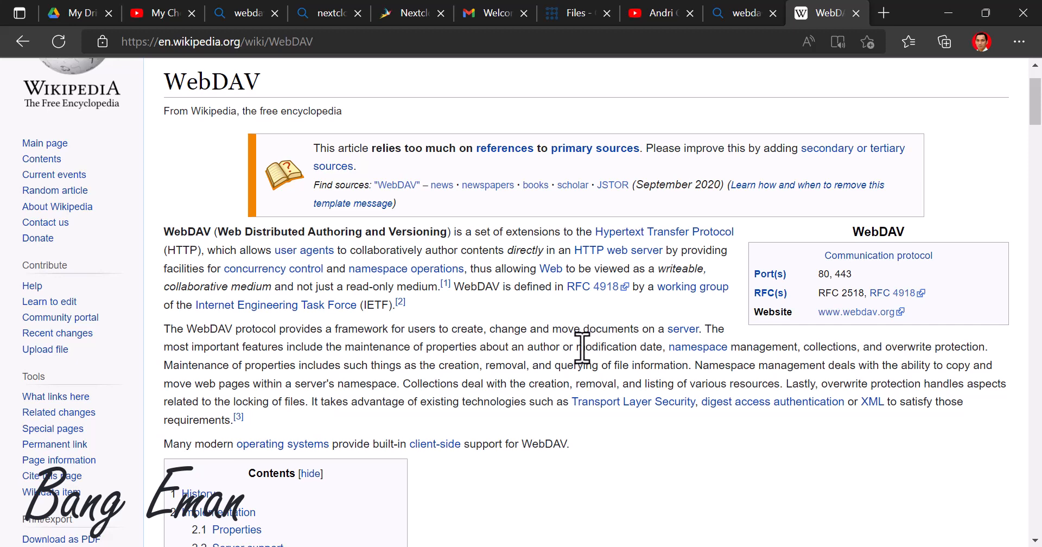
Step: Examine the WebDAV article's Implementation, Server support and Client support sections, focusing on the products with WebDAV server support
scroll(582, 348, down, 6)
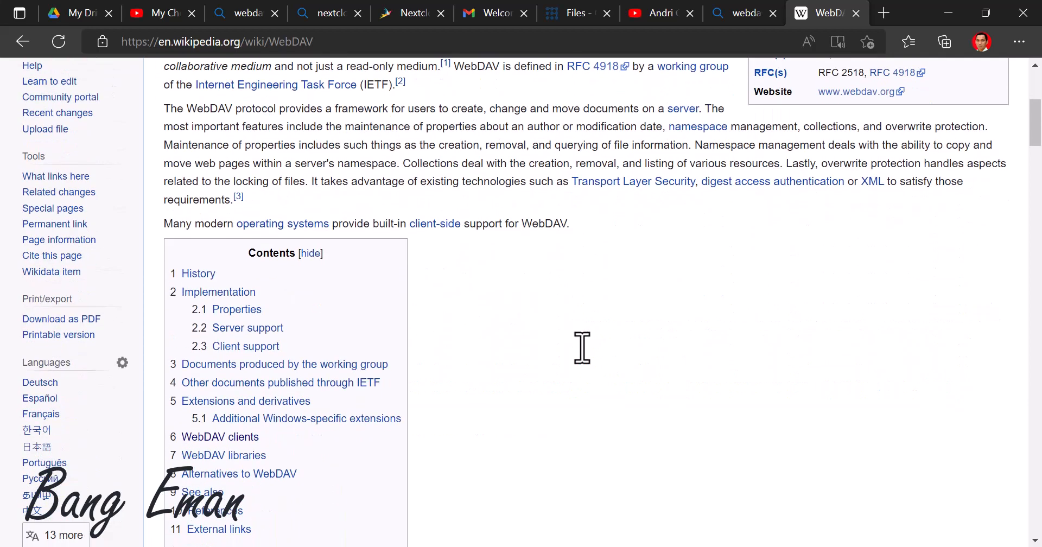
scroll(582, 361, down, 12)
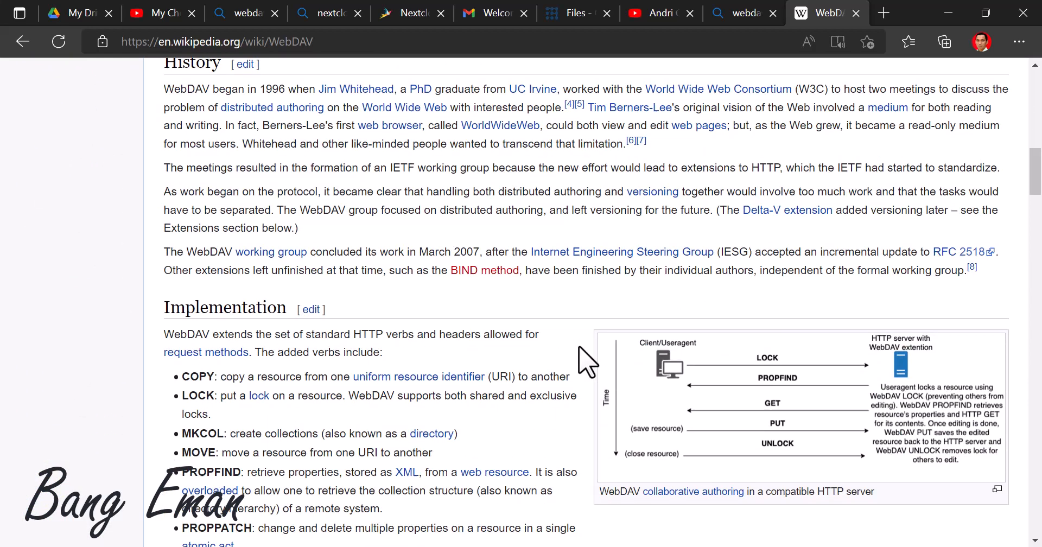
scroll(586, 361, down, 4)
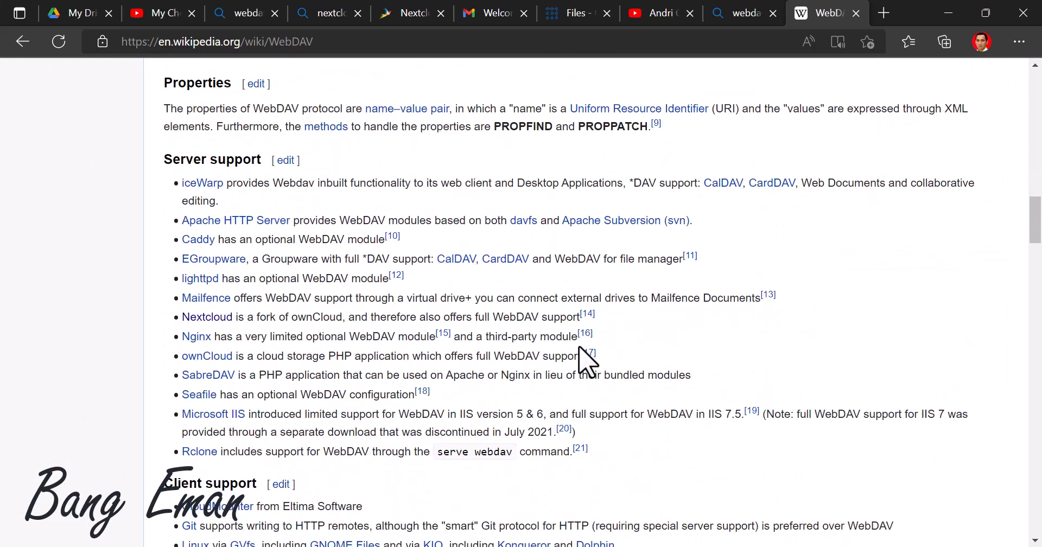
scroll(580, 348, down, 5)
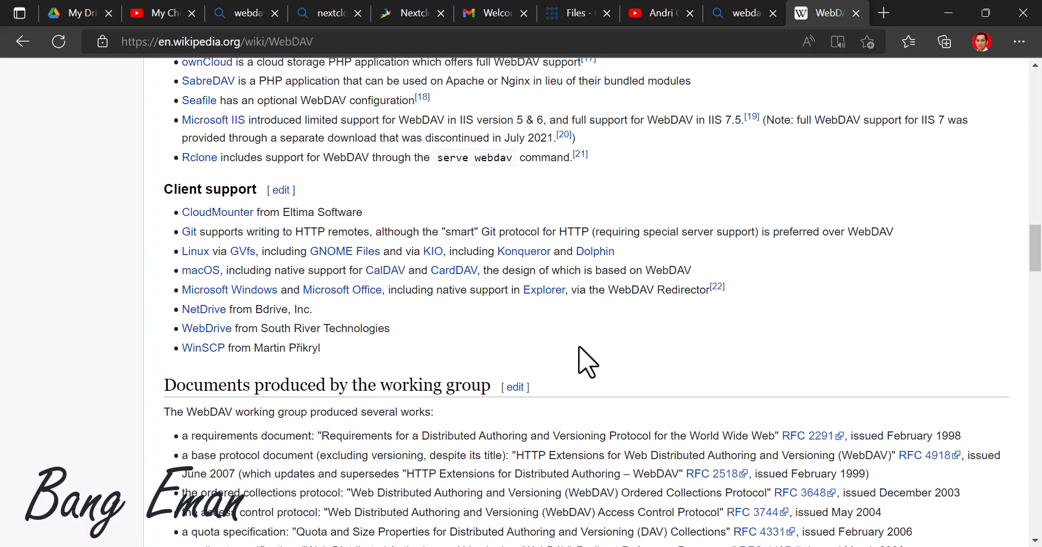
scroll(582, 361, up, 8)
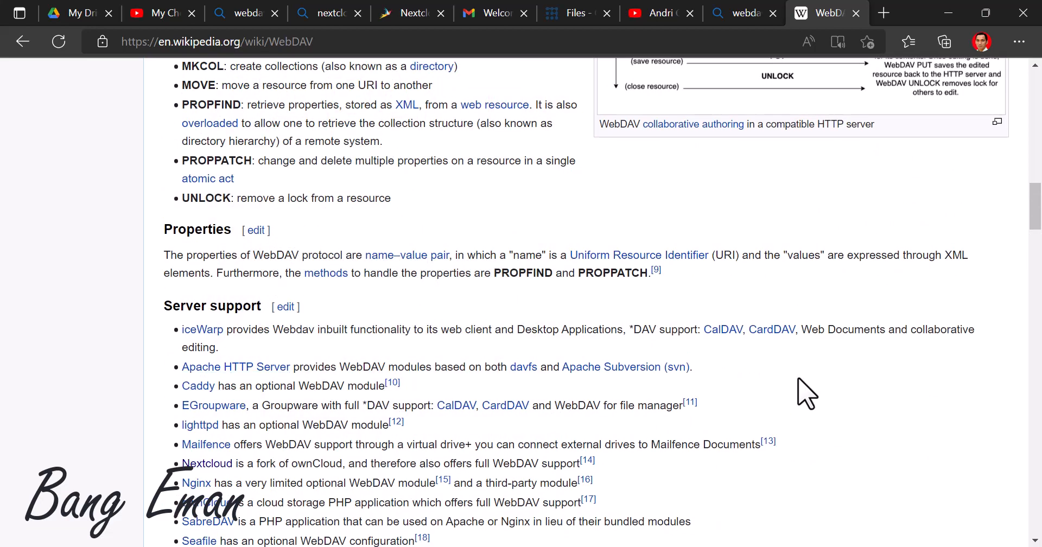
scroll(802, 386, down, 3)
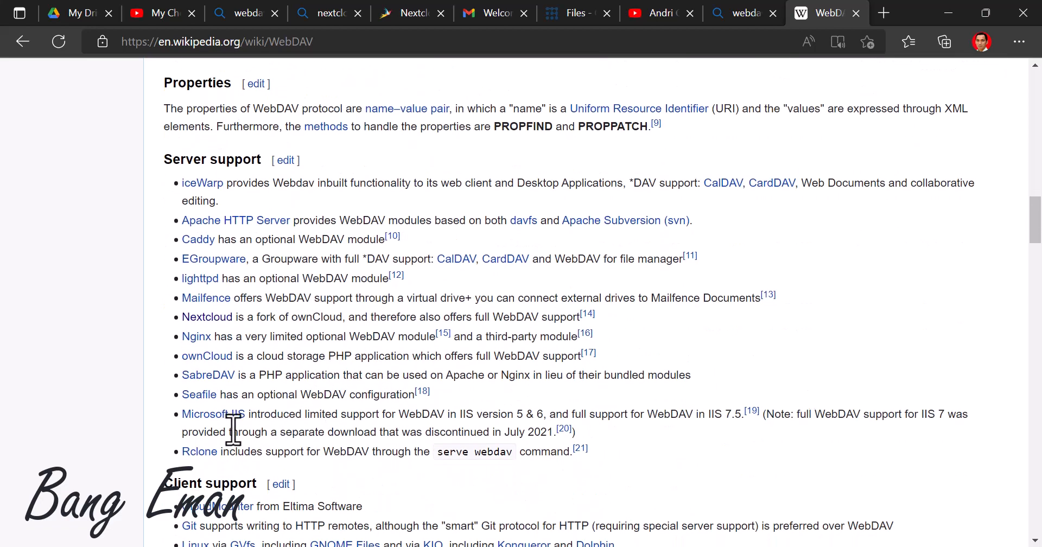
mouse_move(221, 419)
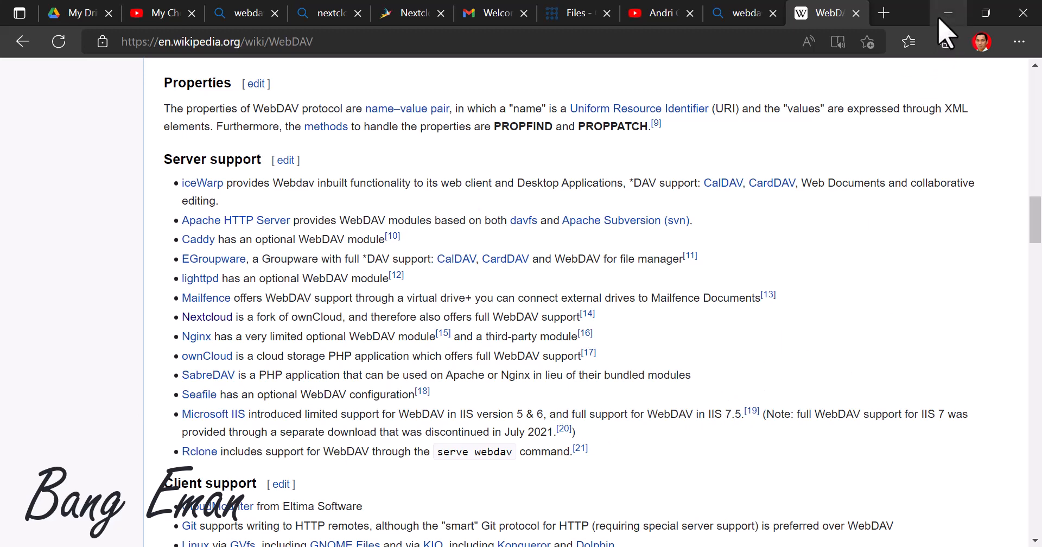
Step: View the QloudData login page in the InPrivate window, close that window, and reload the file list on the signed-in Qloud page
mouse_move(395, 546)
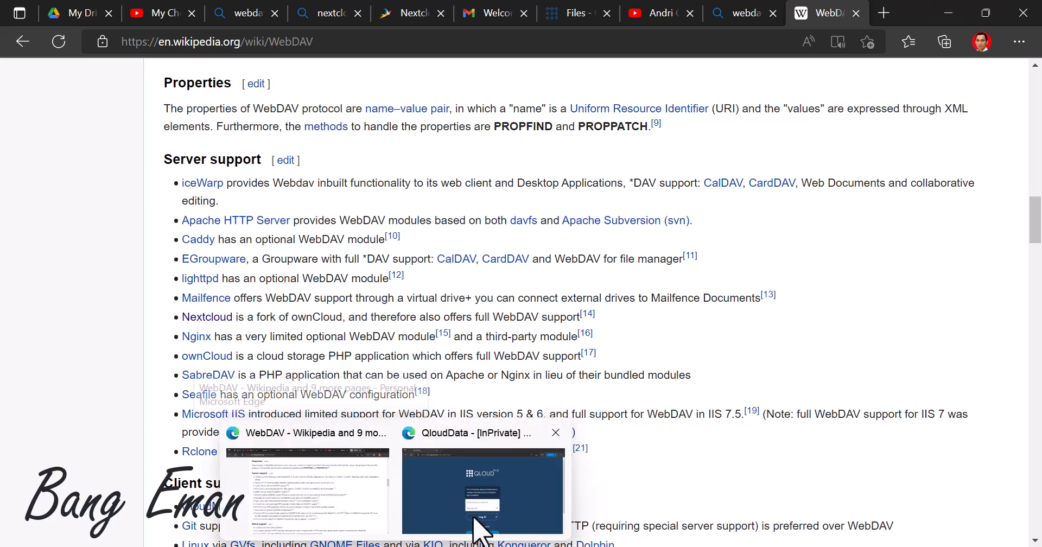
click(517, 497)
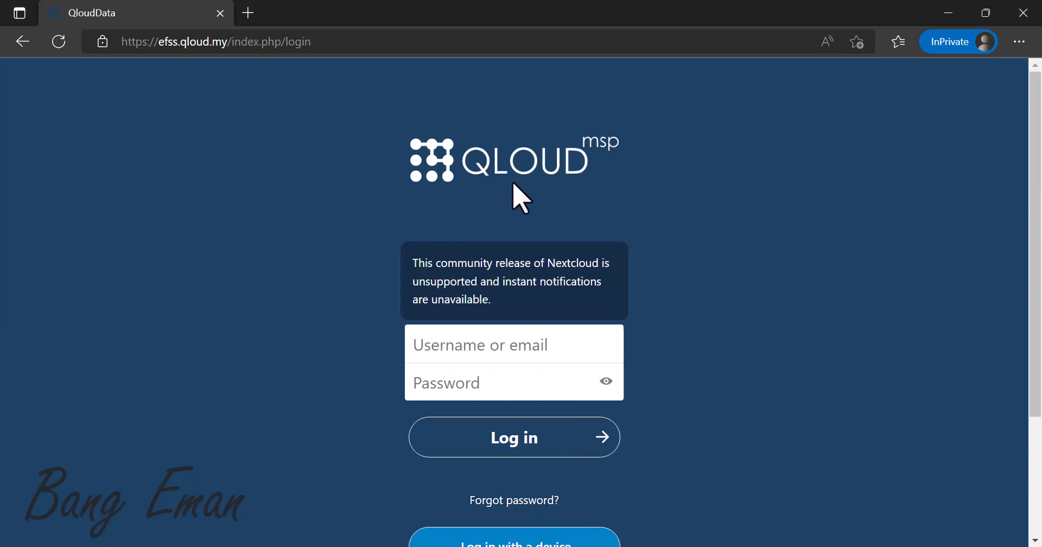
click(1024, 16)
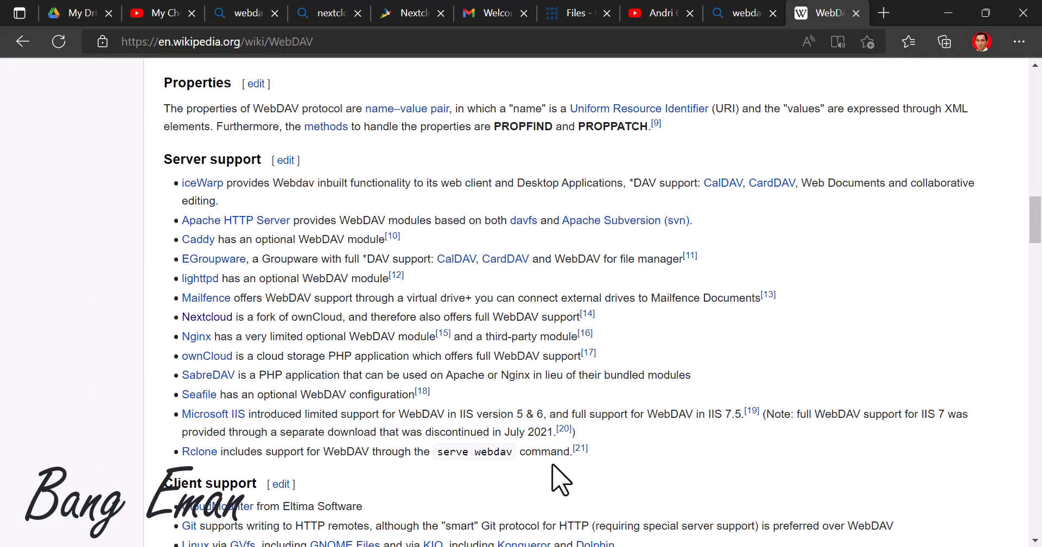
click(744, 17)
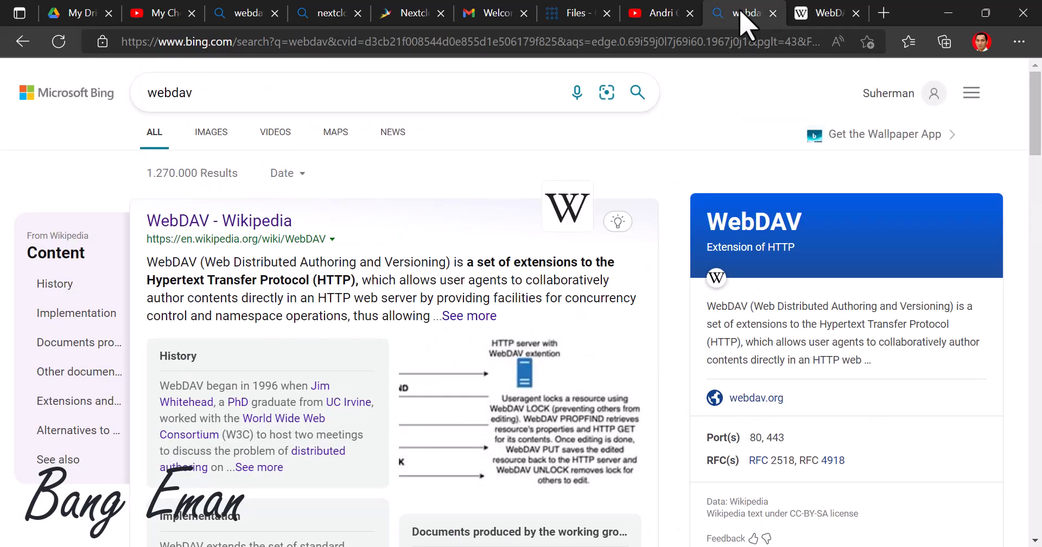
click(577, 17)
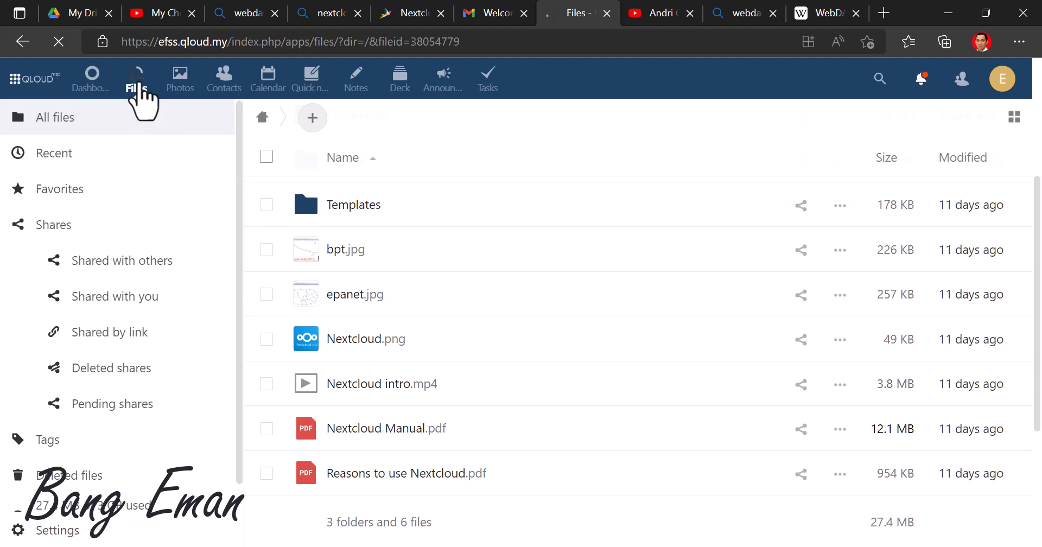
click(137, 81)
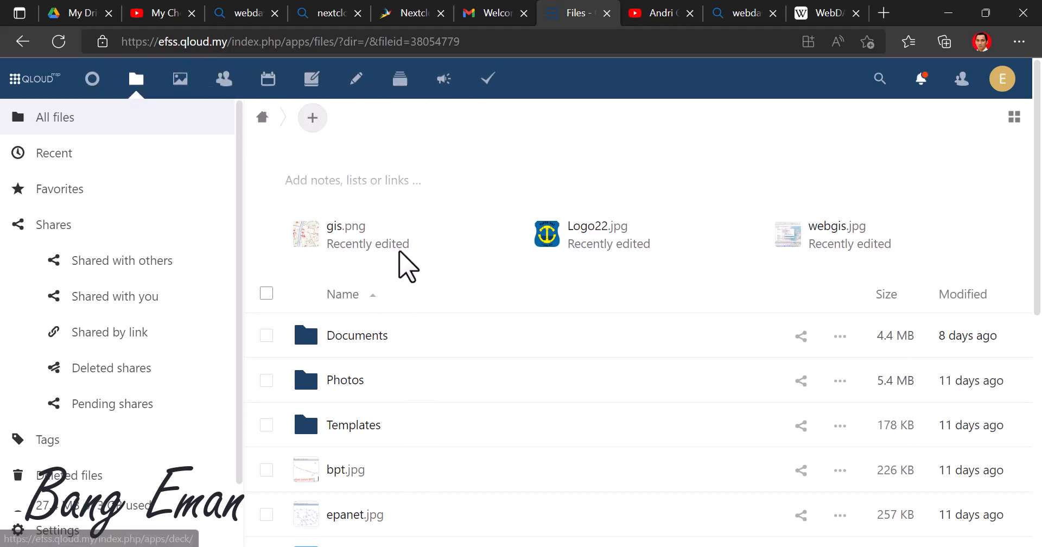
Step: Create a folder named qgisdemo in the root of the Qloud files and open it
click(312, 120)
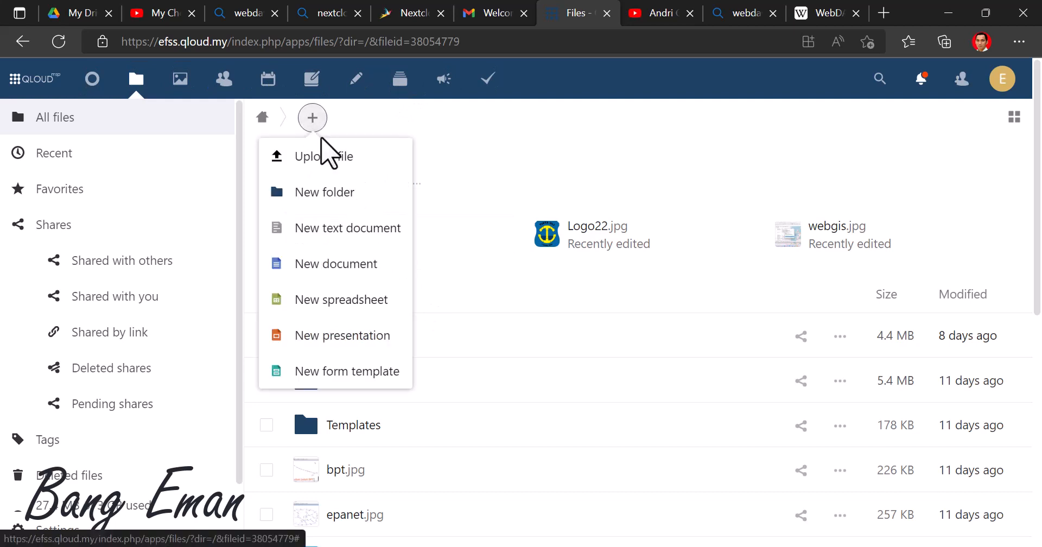
click(332, 192)
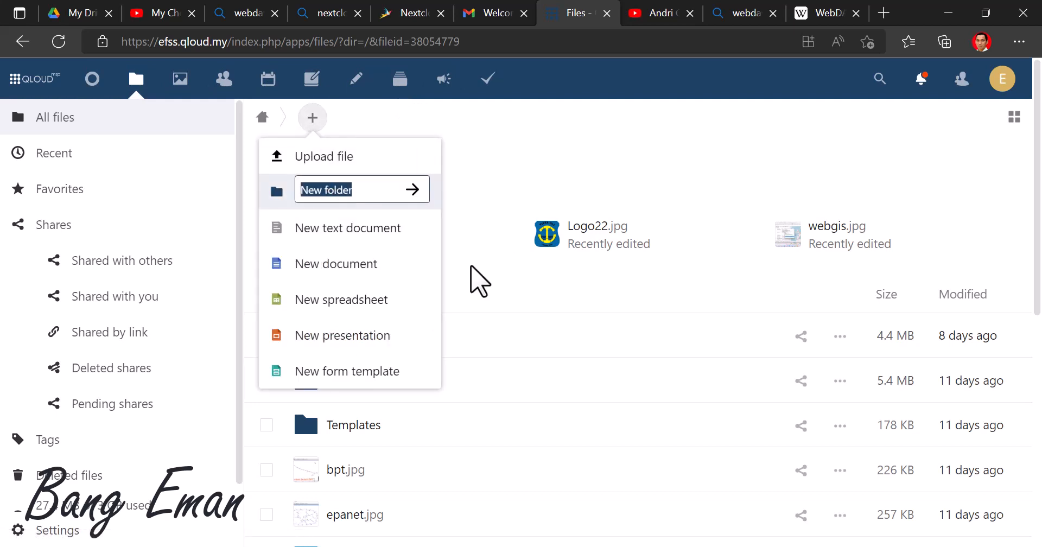
text(qgisd)
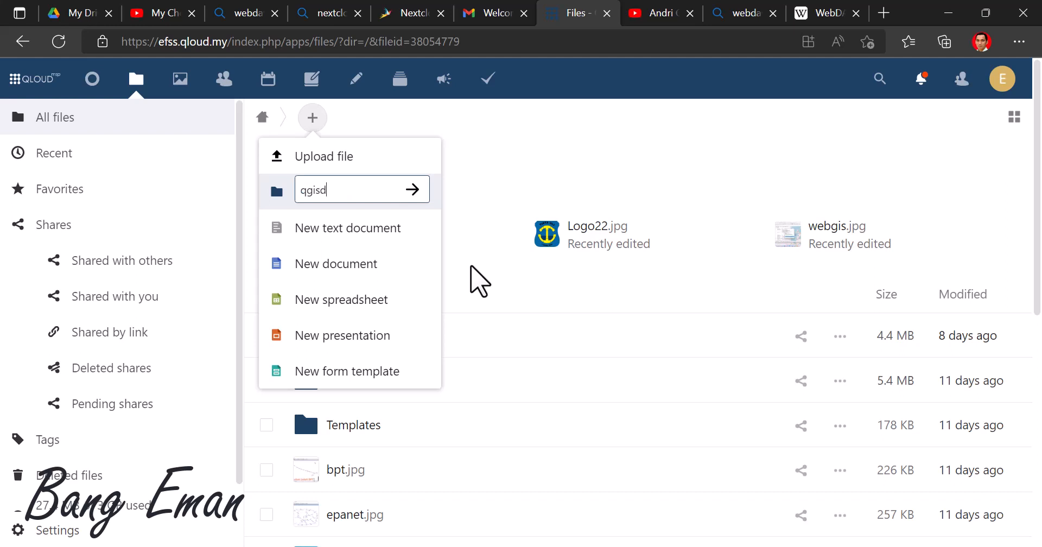
text(emo)
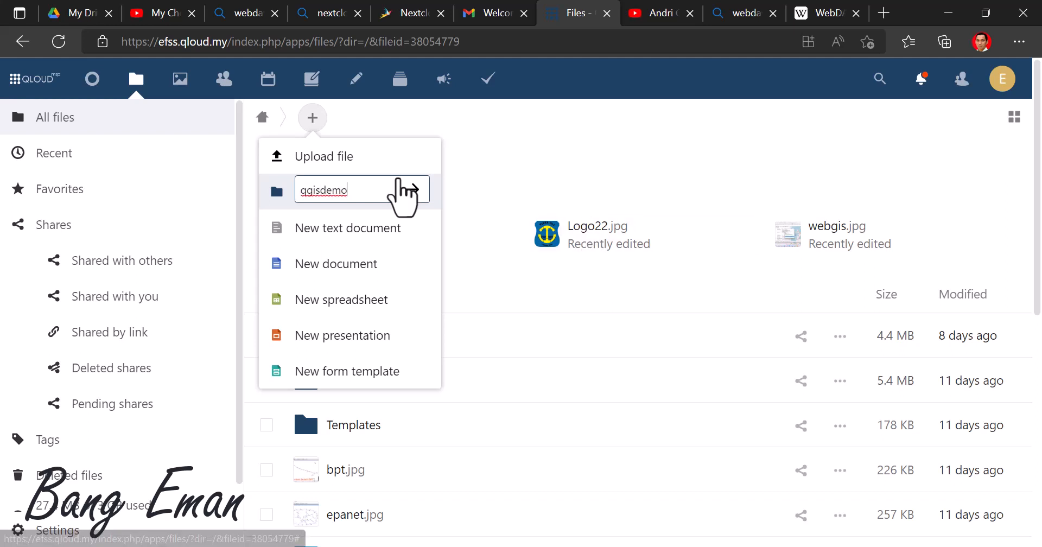
click(411, 191)
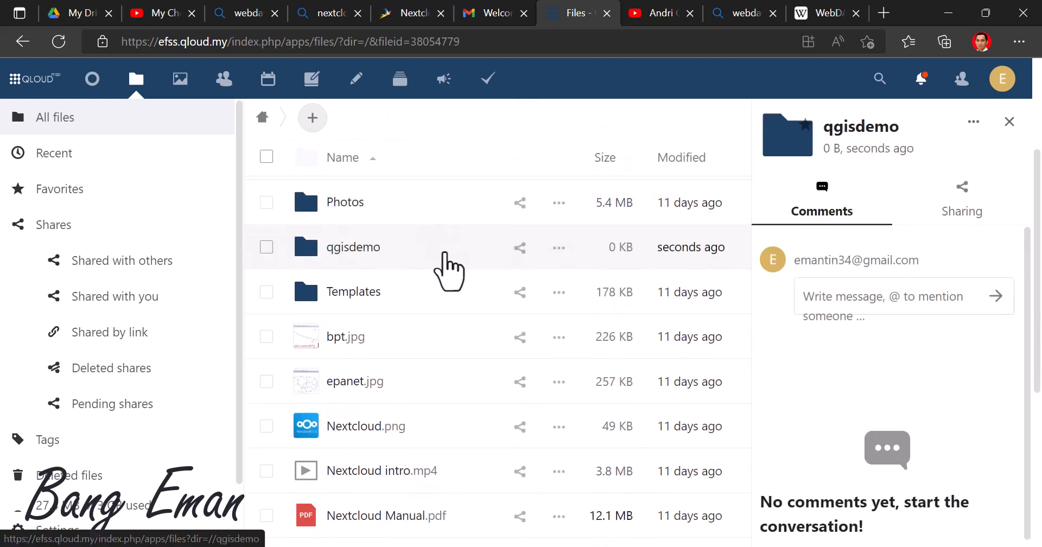
scroll(407, 380, up, 3)
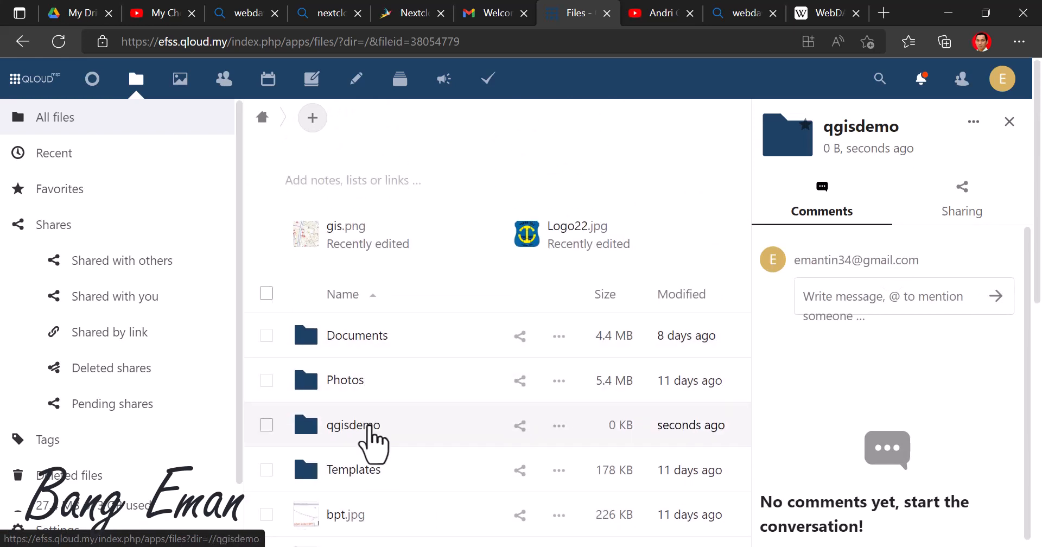
click(365, 427)
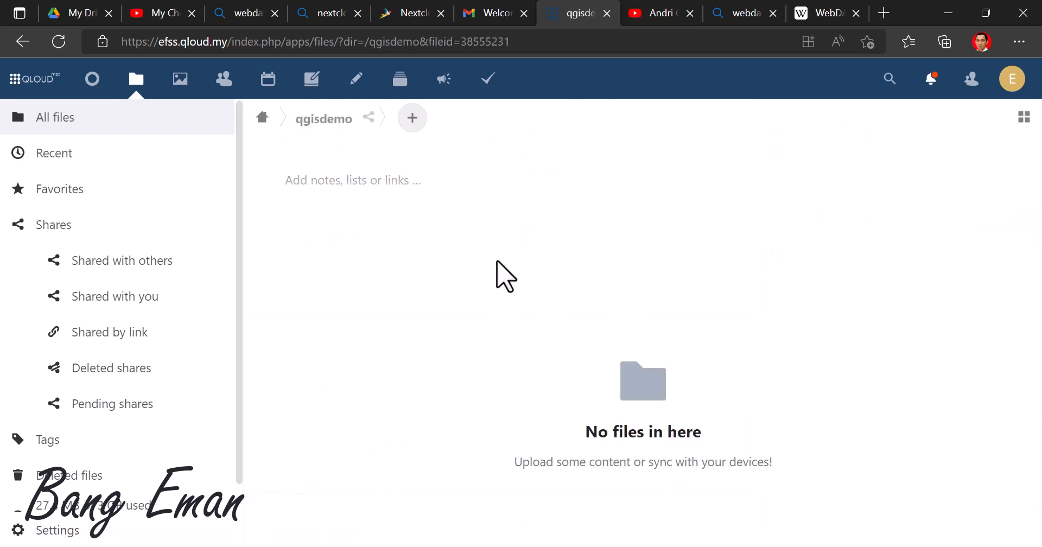
Step: Copy the WebDAV address from the Qloud Files settings
scroll(111, 385, down, 1)
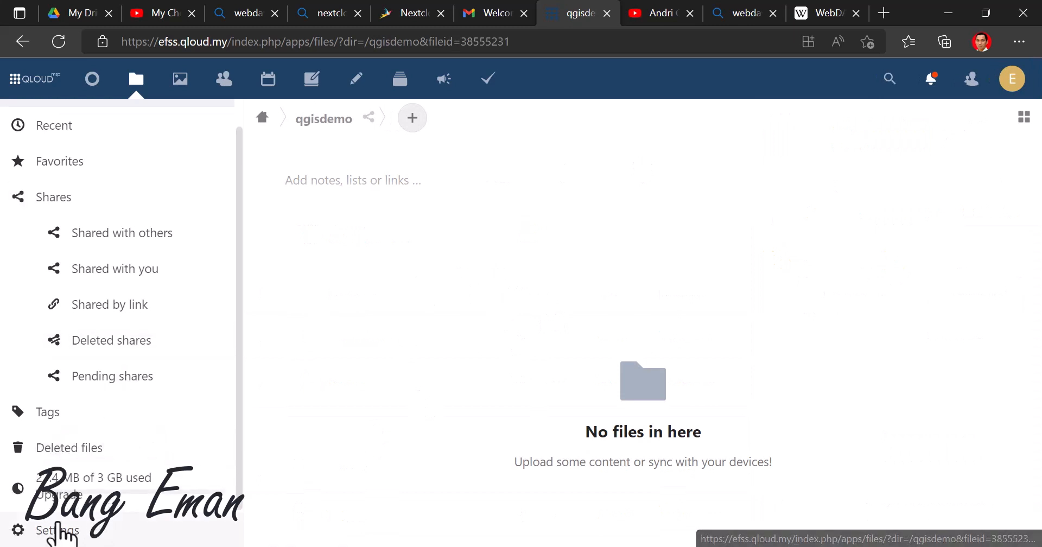
click(58, 527)
click(77, 484)
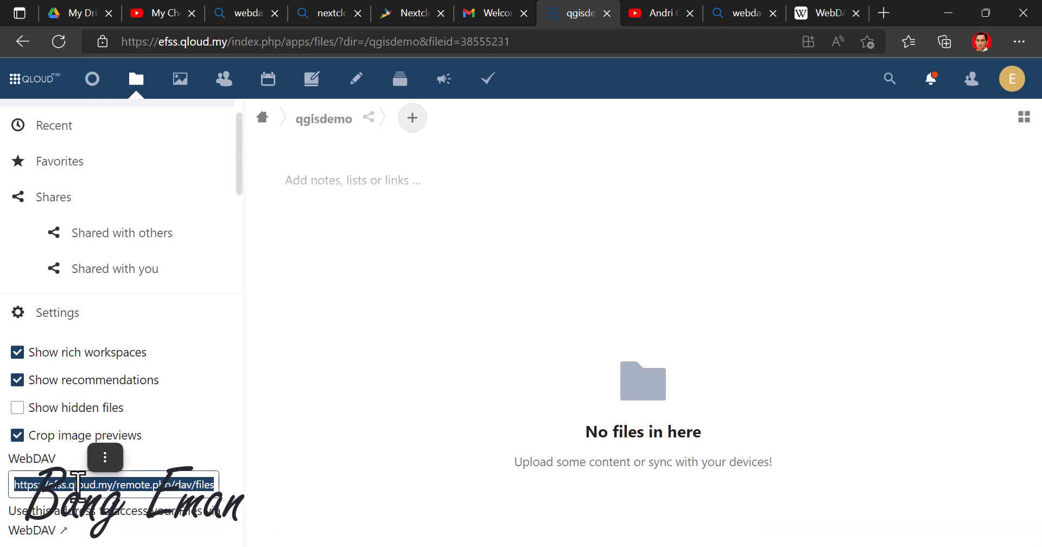
right_click(77, 484)
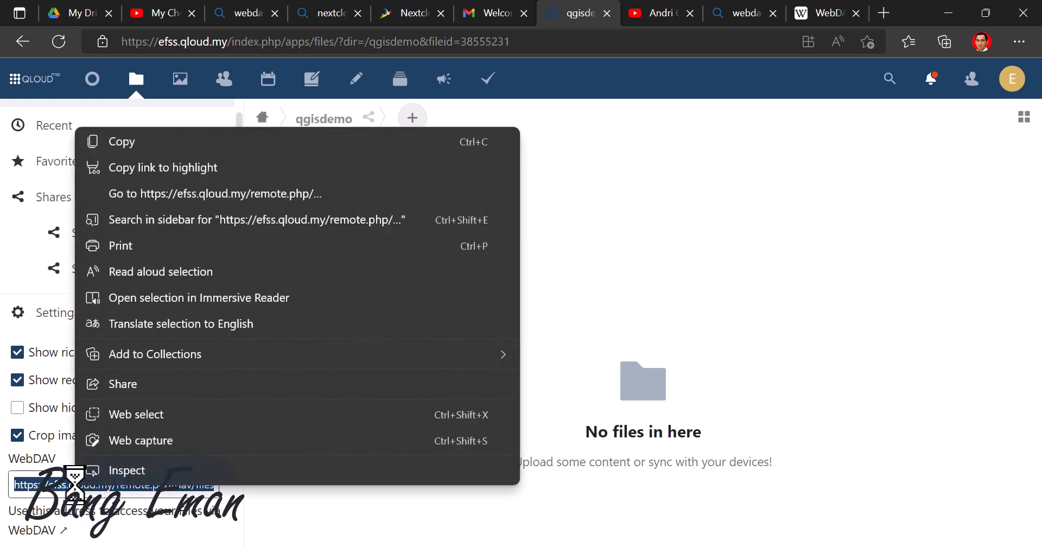
click(118, 141)
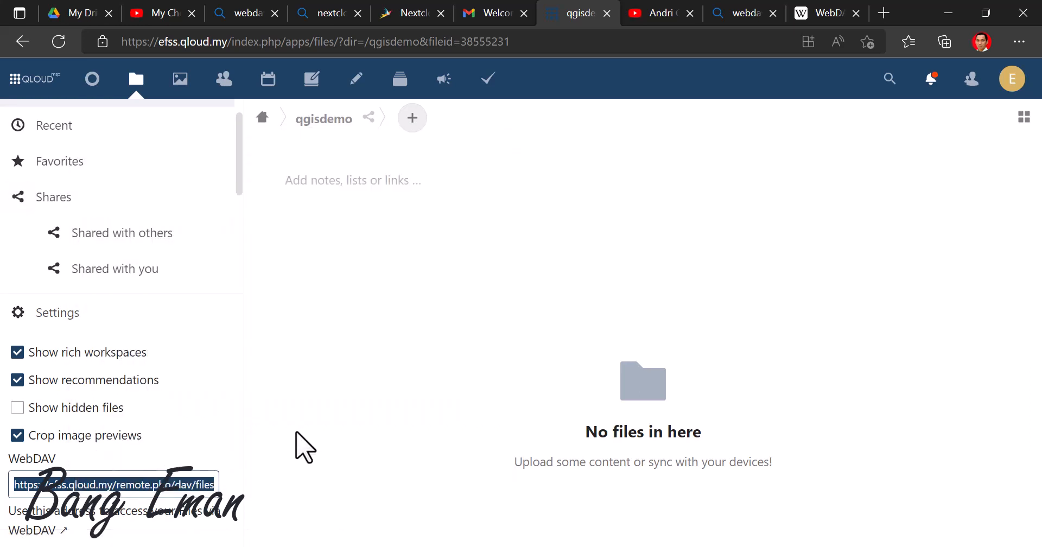
Step: Switch to the Notepad window holding the old Qloud share link and replace its text with the copied WebDAV address
mouse_move(611, 546)
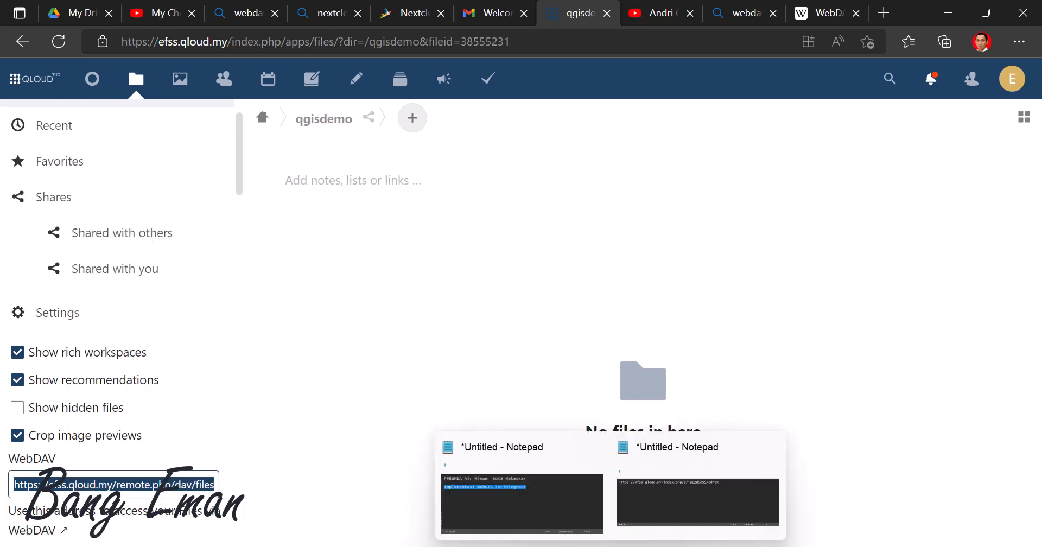
click(644, 521)
key(ctrl+a)
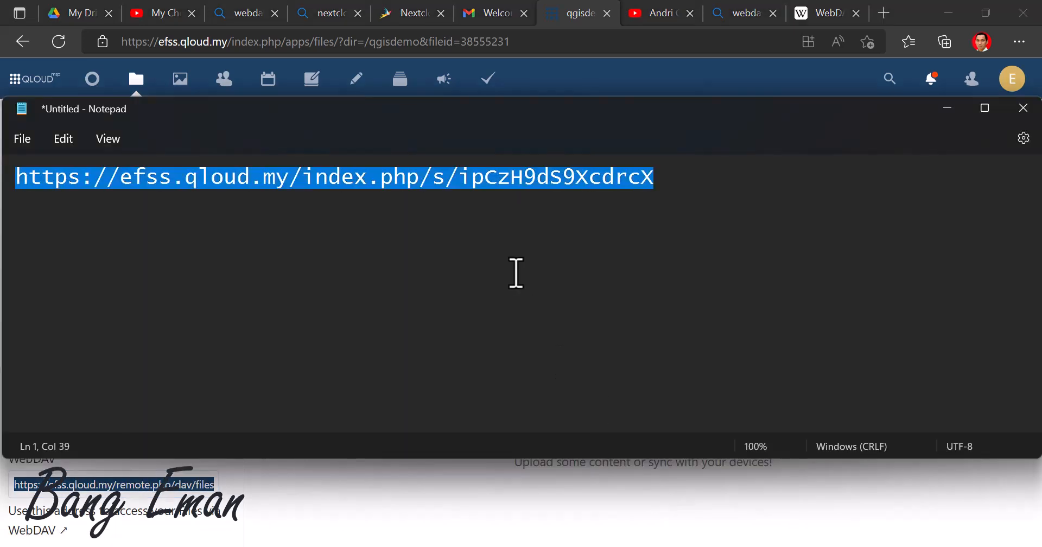
key(ctrl+v)
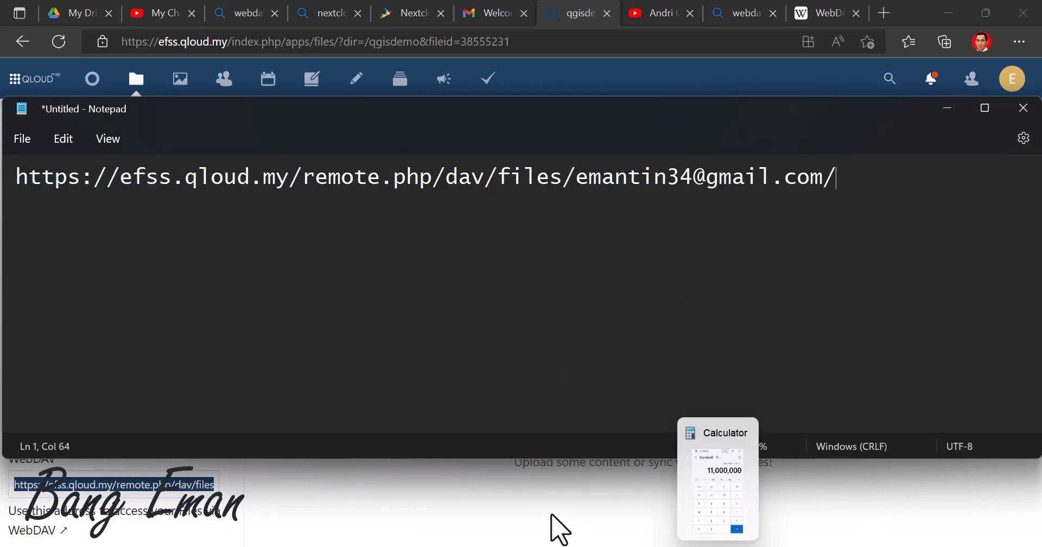
Step: In the Notepad window holding the WebDAV address, append the folder name qgisdemo/ to the address
click(495, 500)
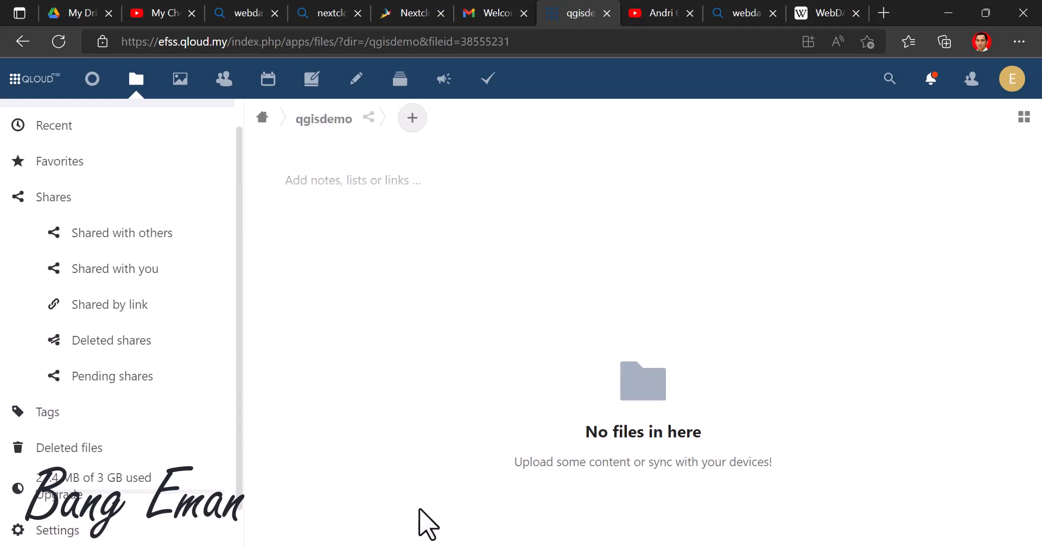
mouse_move(611, 546)
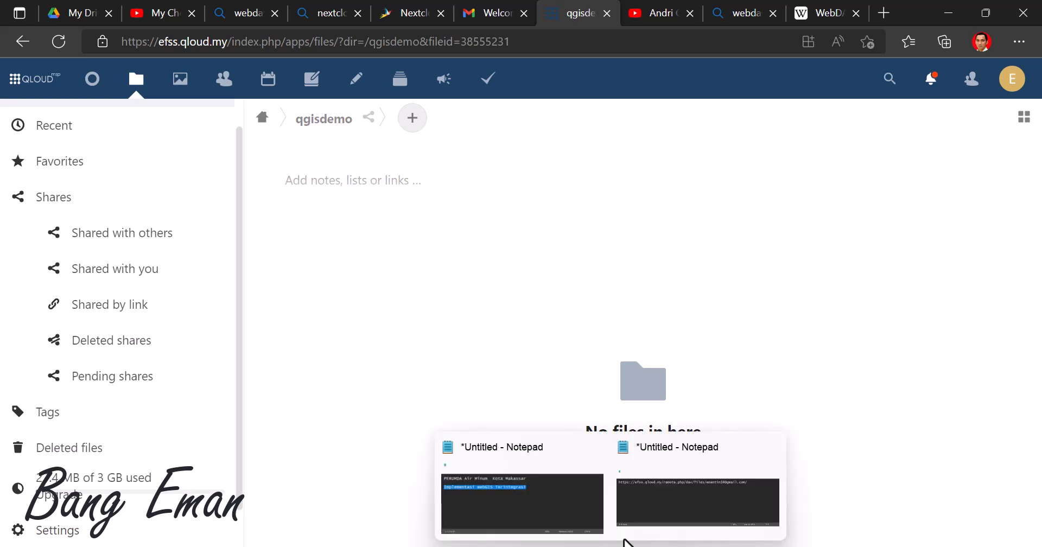
click(676, 511)
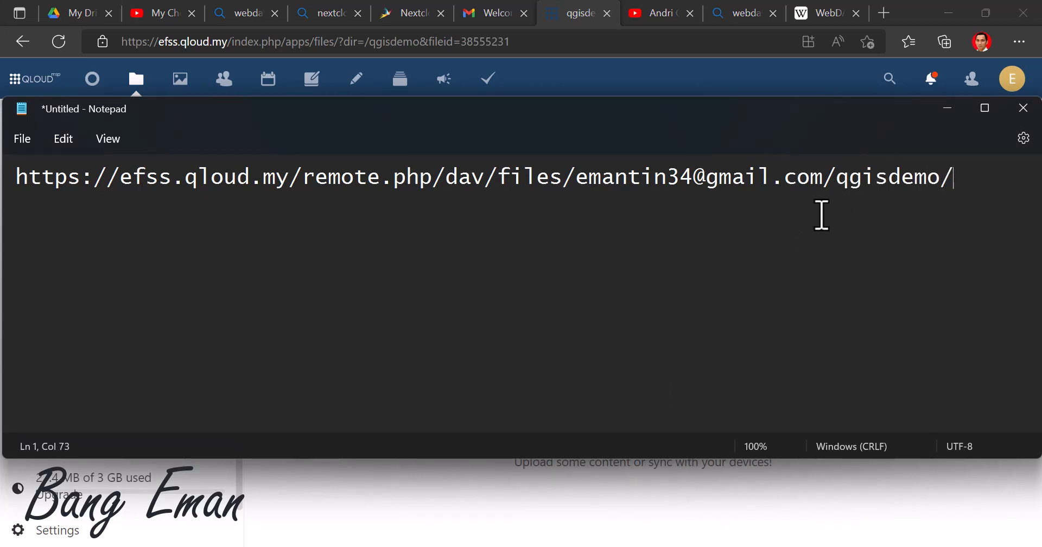
key(ctrl+a)
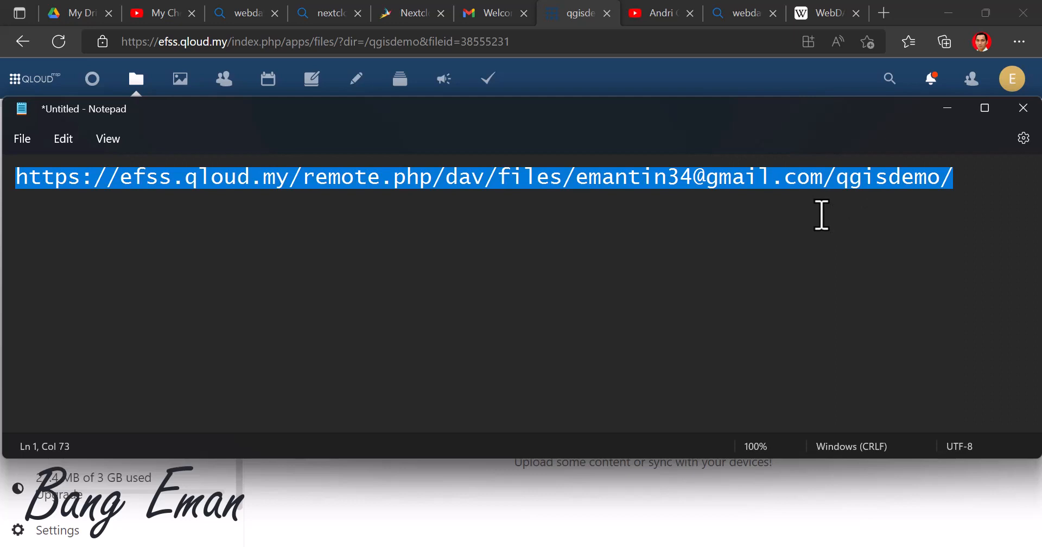
click(966, 176)
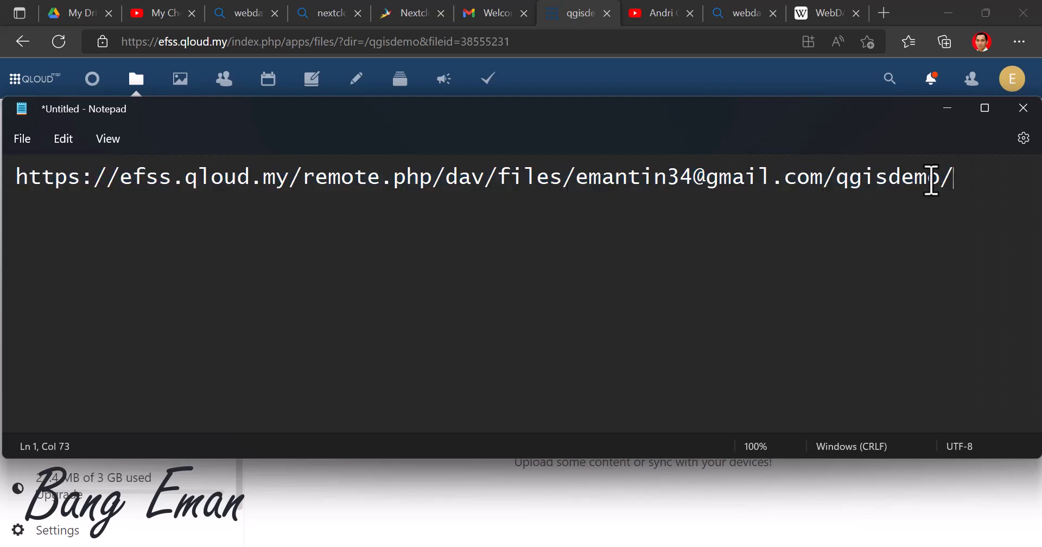
drag(842, 180, 934, 179)
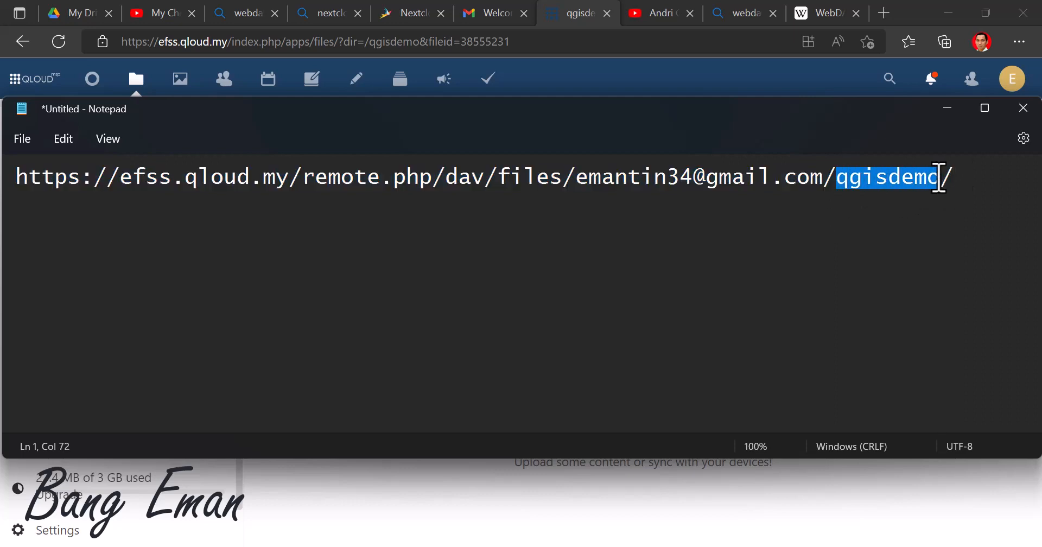
click(851, 248)
Step: Switch to QGIS, reopen the Bangunan Pelanggan layer properties, and keep Attachment as the photo field's widget type
mouse_move(791, 546)
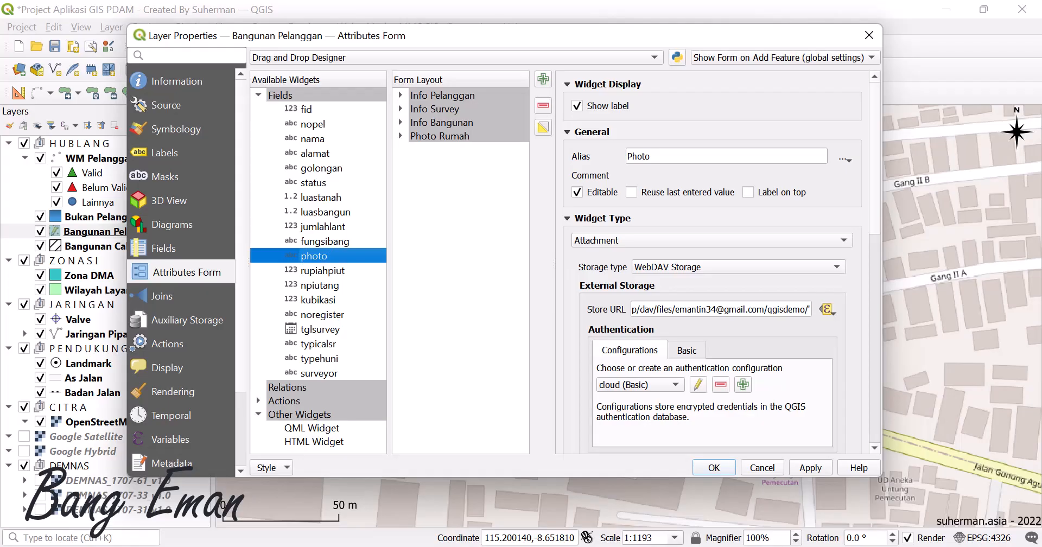
click(774, 469)
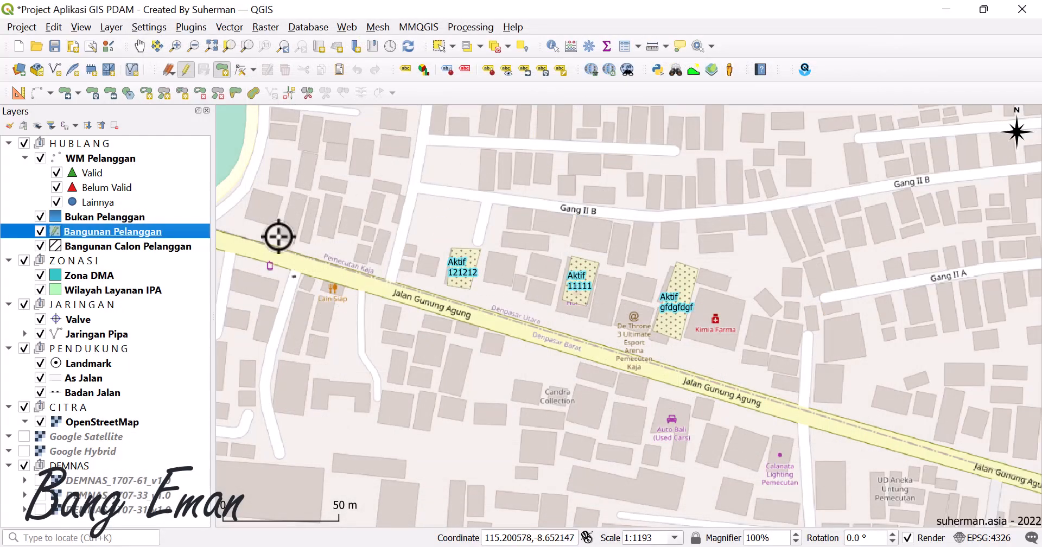
right_click(124, 245)
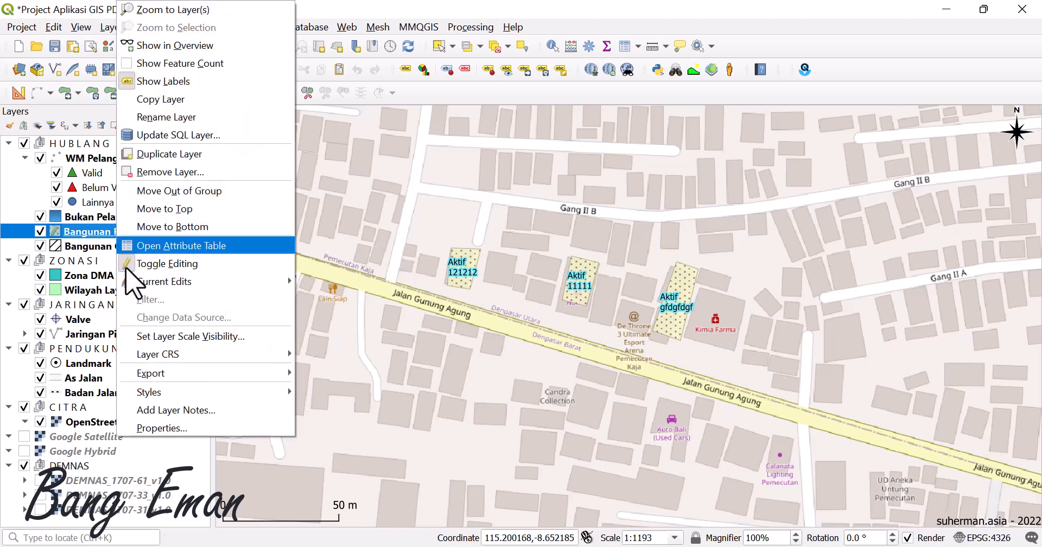
click(179, 429)
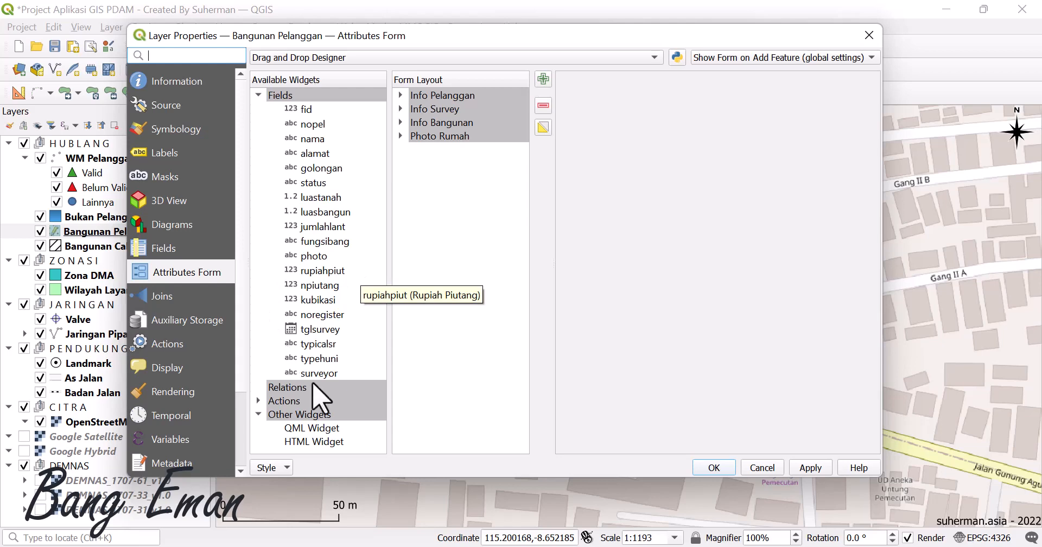
click(309, 257)
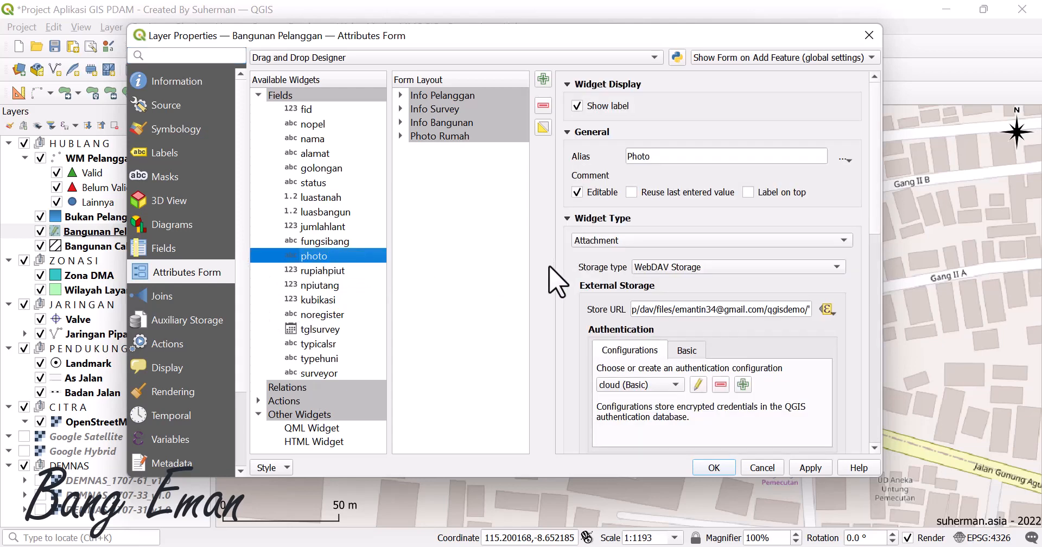
click(617, 241)
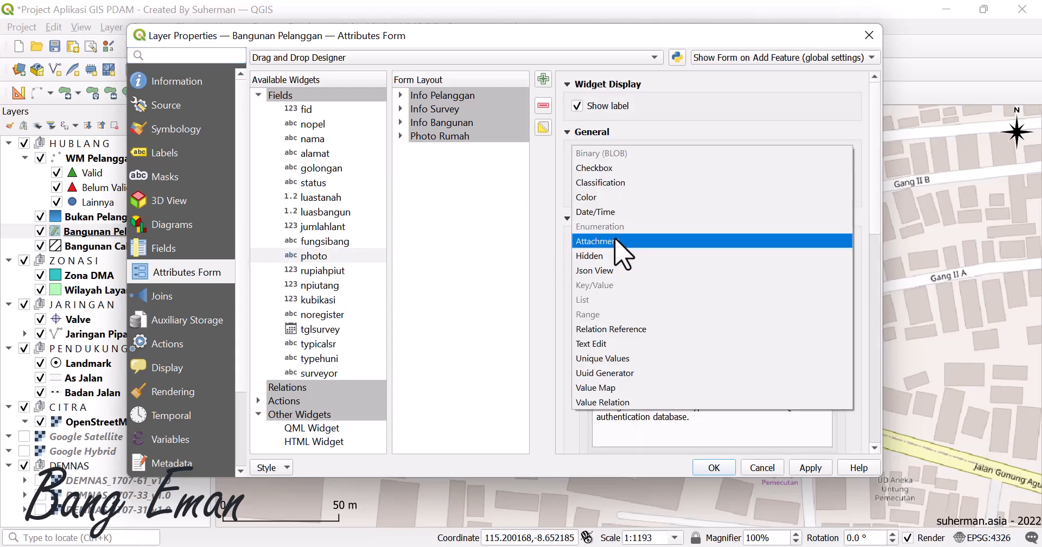
click(616, 241)
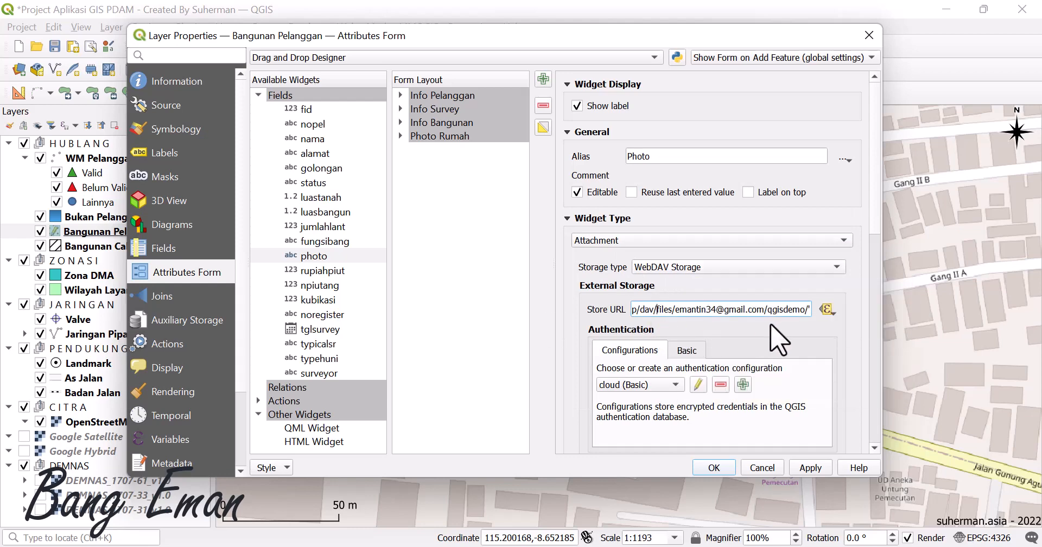
Step: Open the Store URL expression for the photo attachment, check the WebDAV address and its qgisdemo folder, and accept it
click(827, 310)
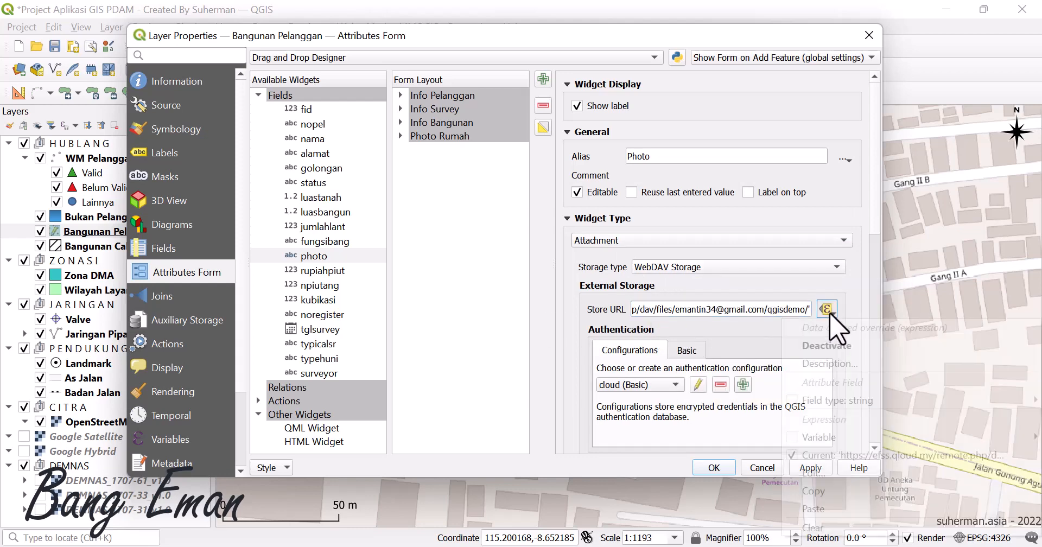
click(814, 474)
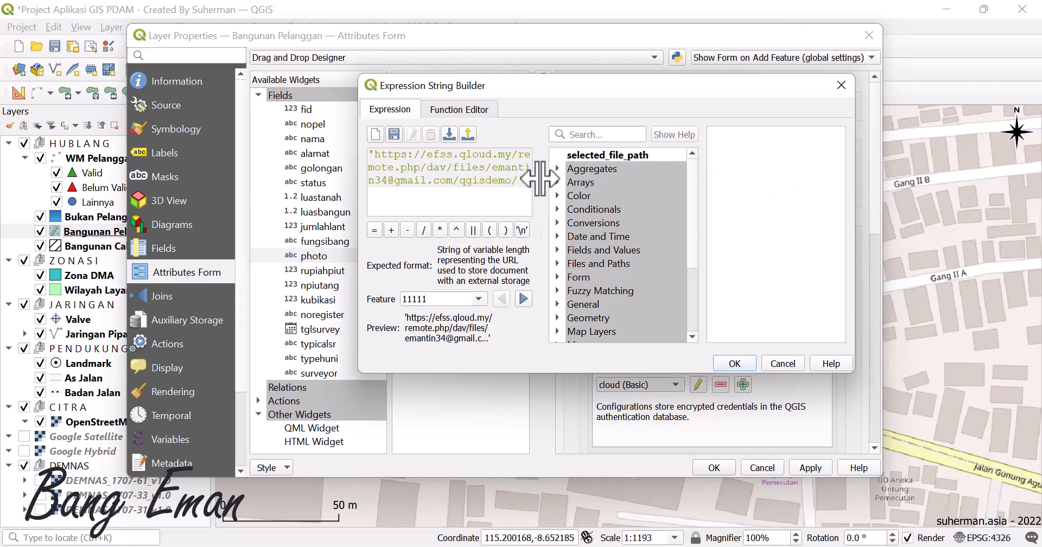
drag(540, 179, 596, 186)
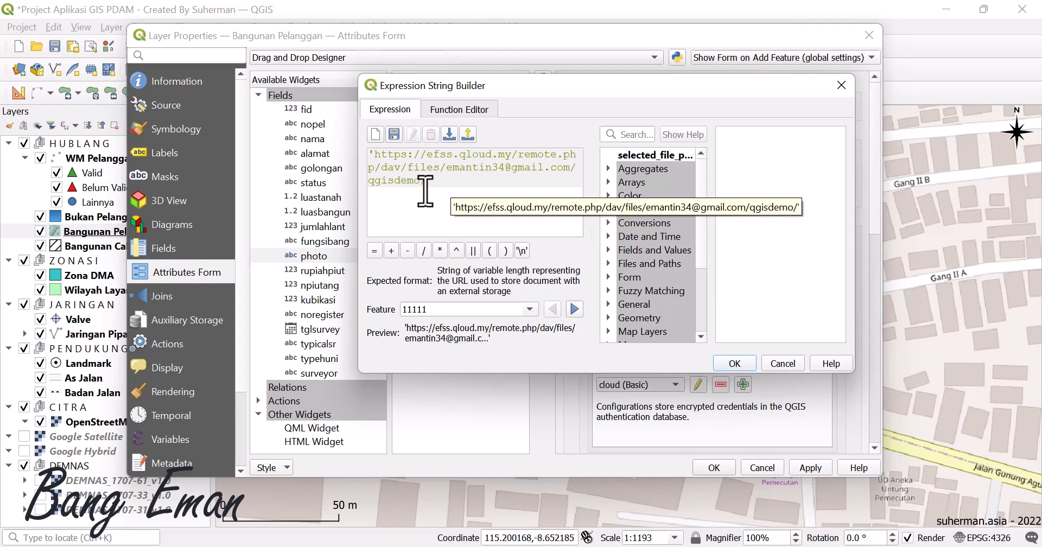
drag(422, 185, 365, 181)
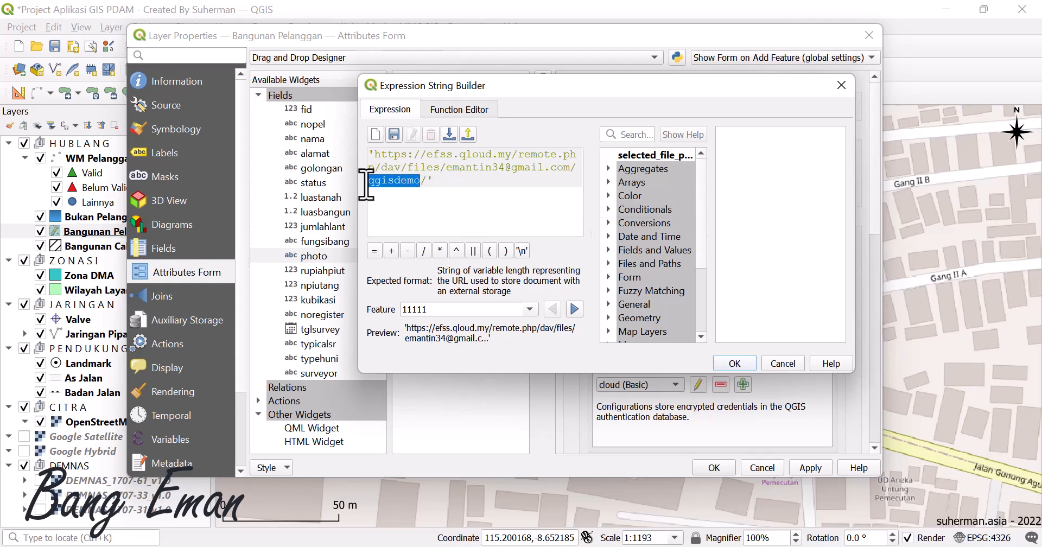
click(459, 188)
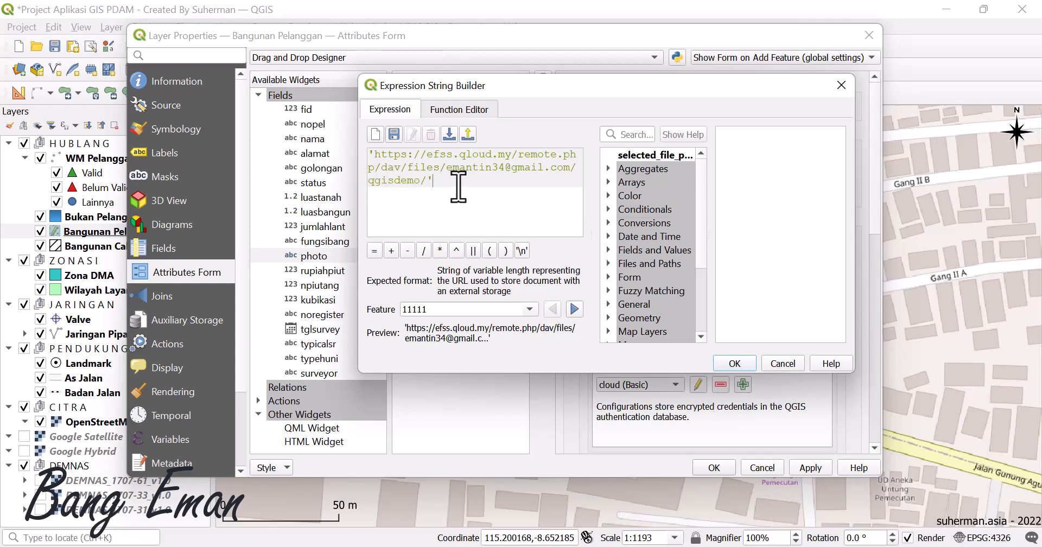
click(735, 363)
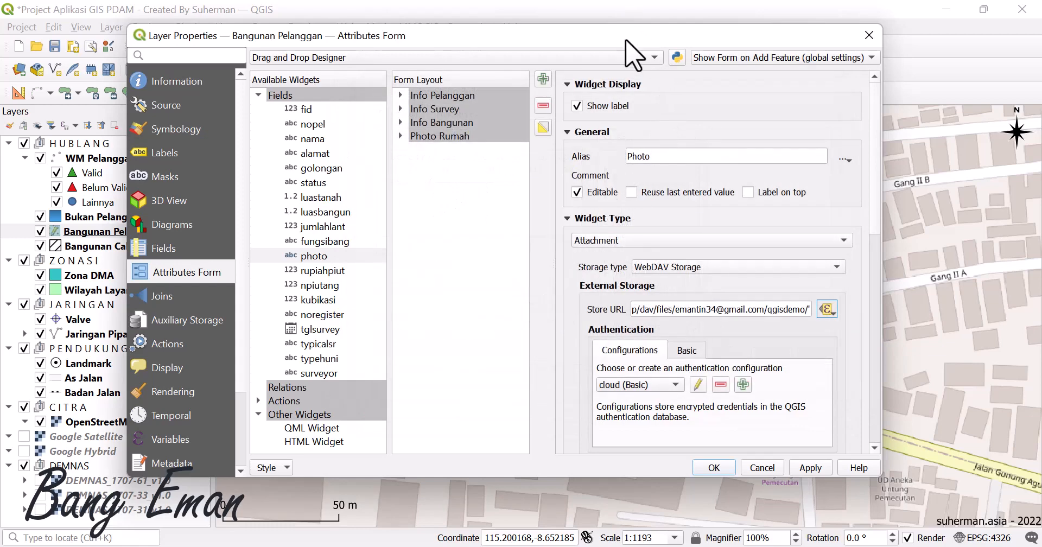
Step: Try No Authentication for the WebDAV storage, and open a new Basic authentication configuration before cancelling it
drag(625, 44, 615, 29)
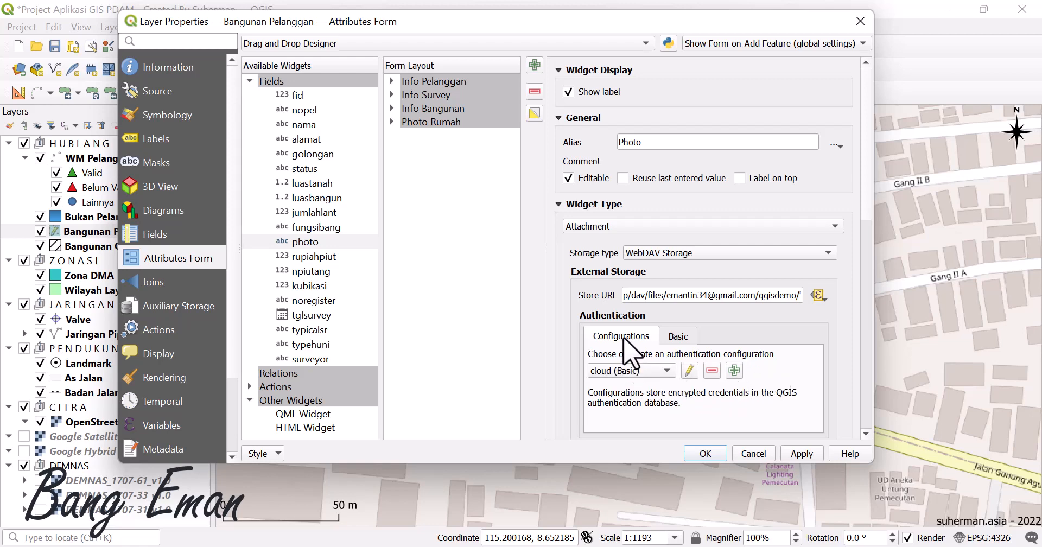
click(660, 373)
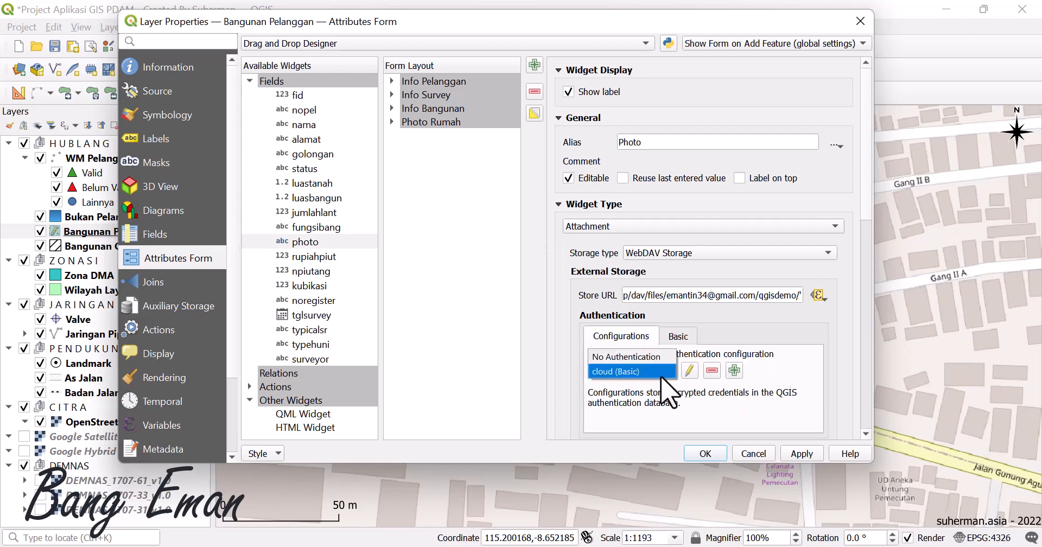
click(629, 357)
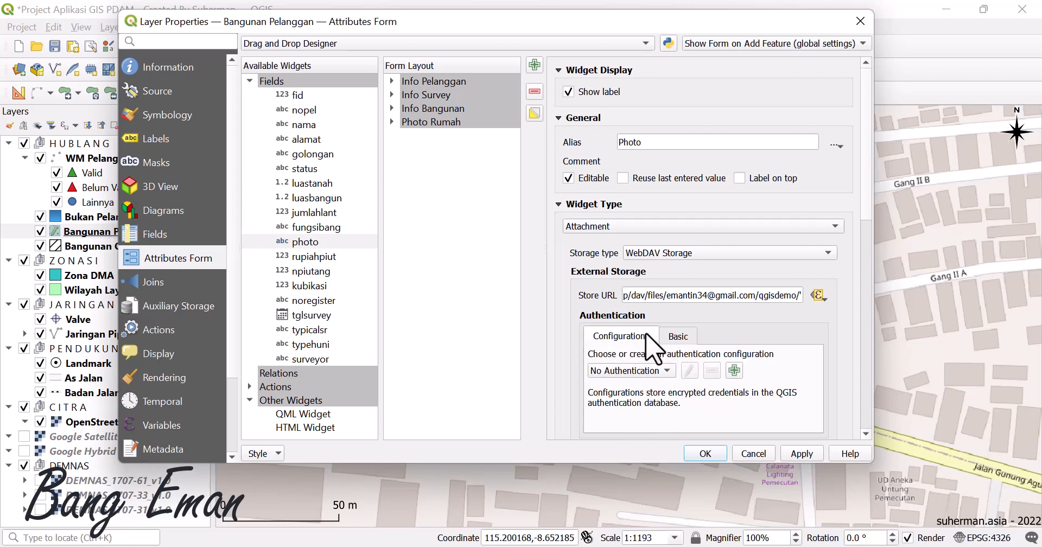
click(734, 371)
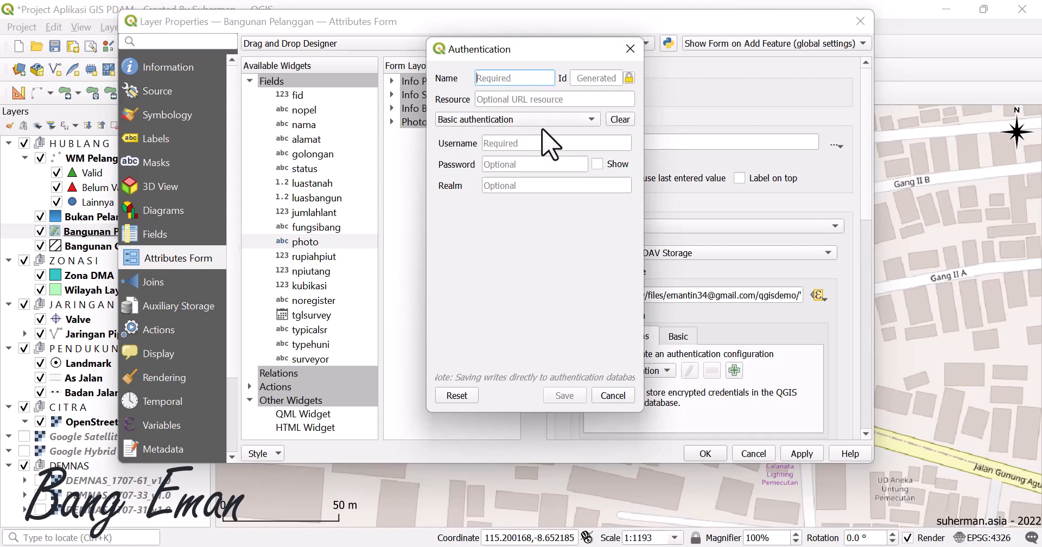
click(487, 121)
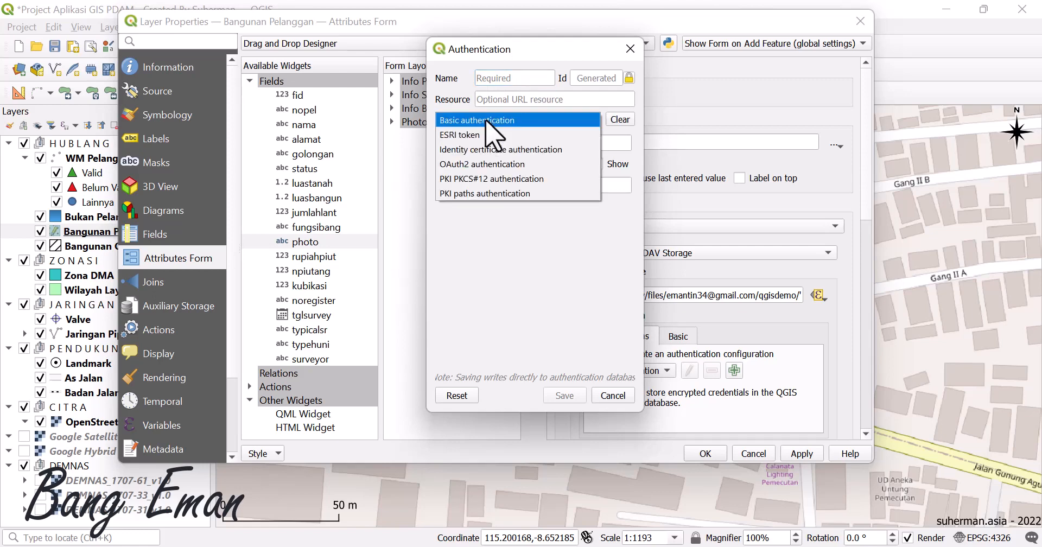
click(487, 122)
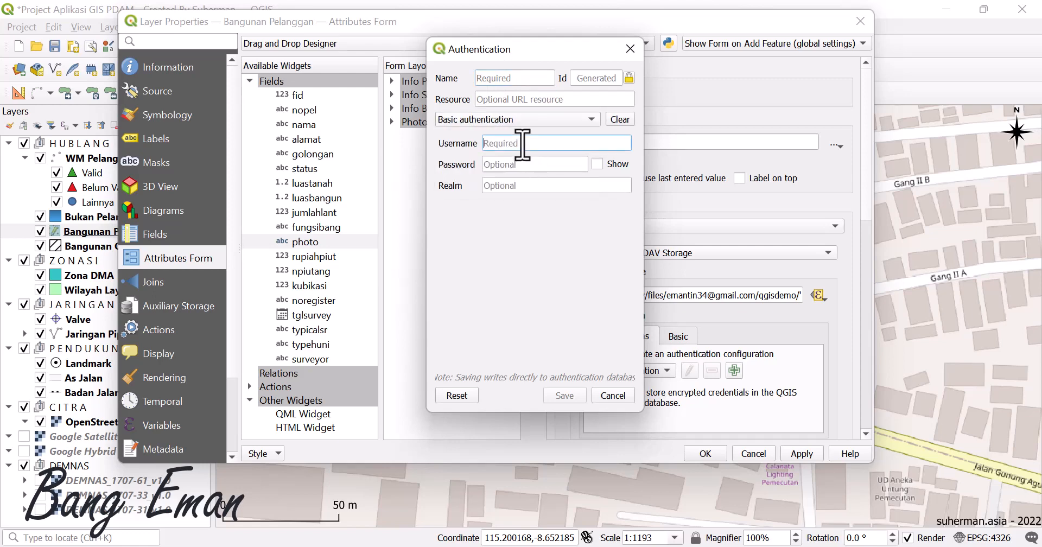
click(613, 395)
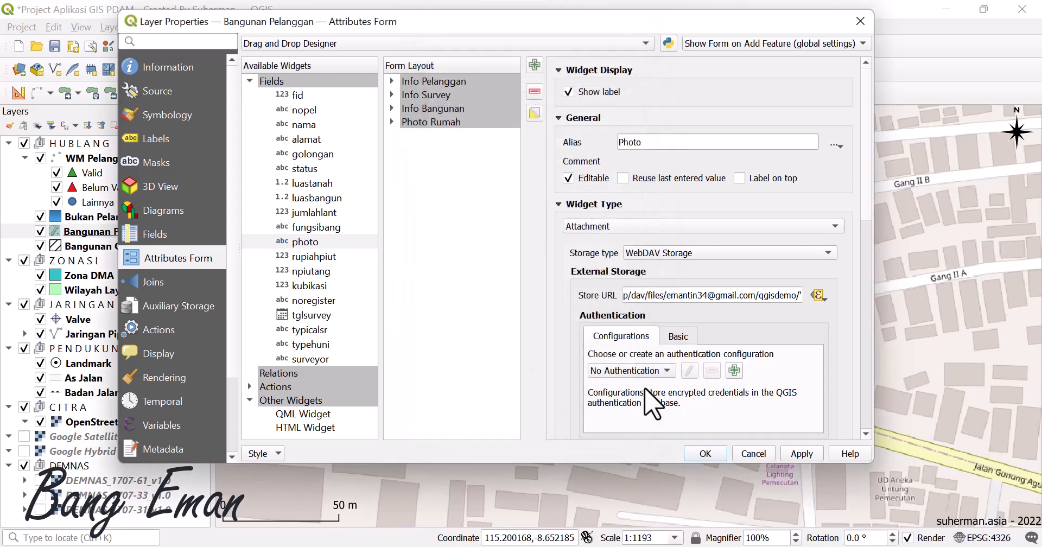
Step: Select the cloud (Basic) authentication configuration, review its stored credentials, and accept the layer properties
click(652, 375)
click(639, 386)
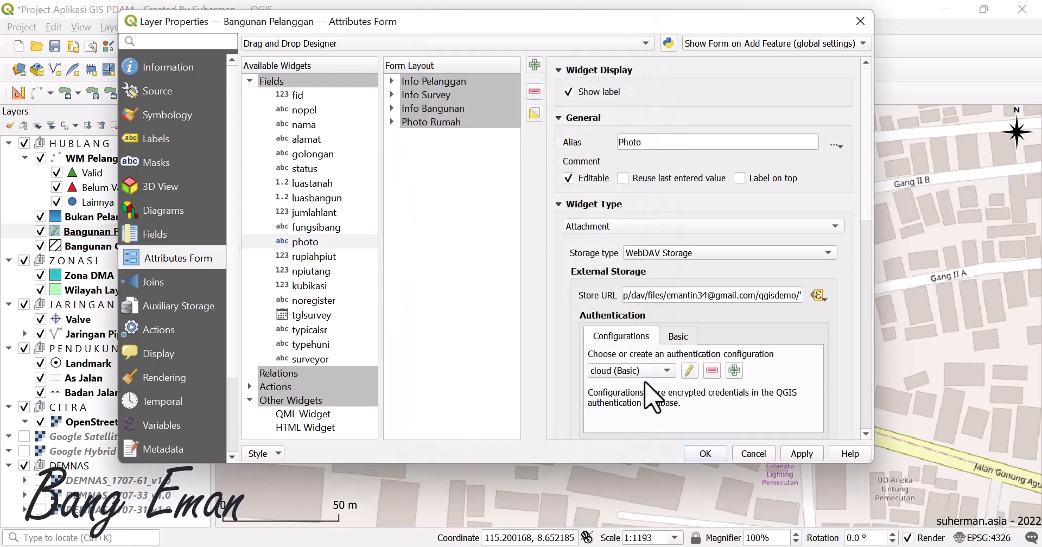
click(690, 370)
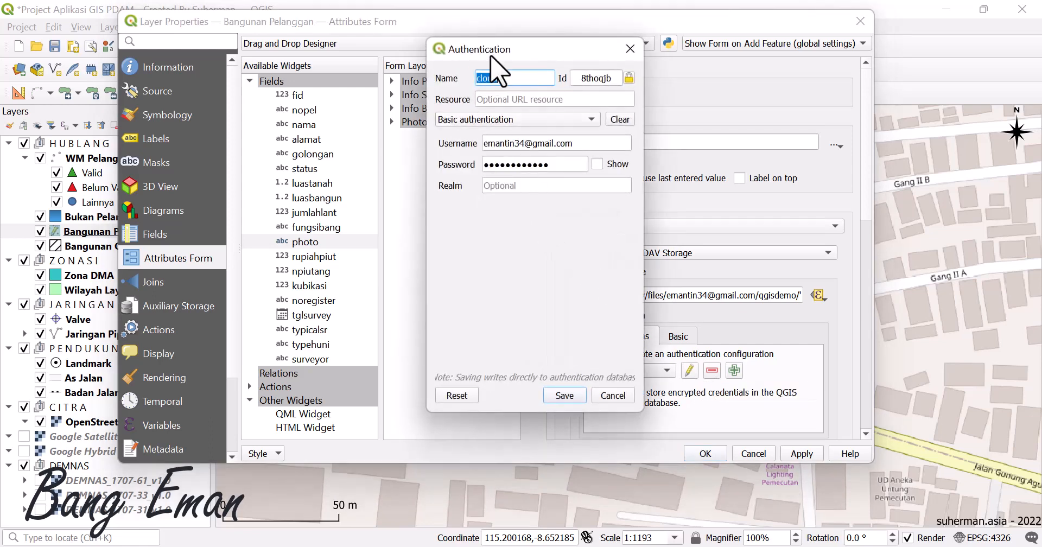
click(518, 78)
click(609, 142)
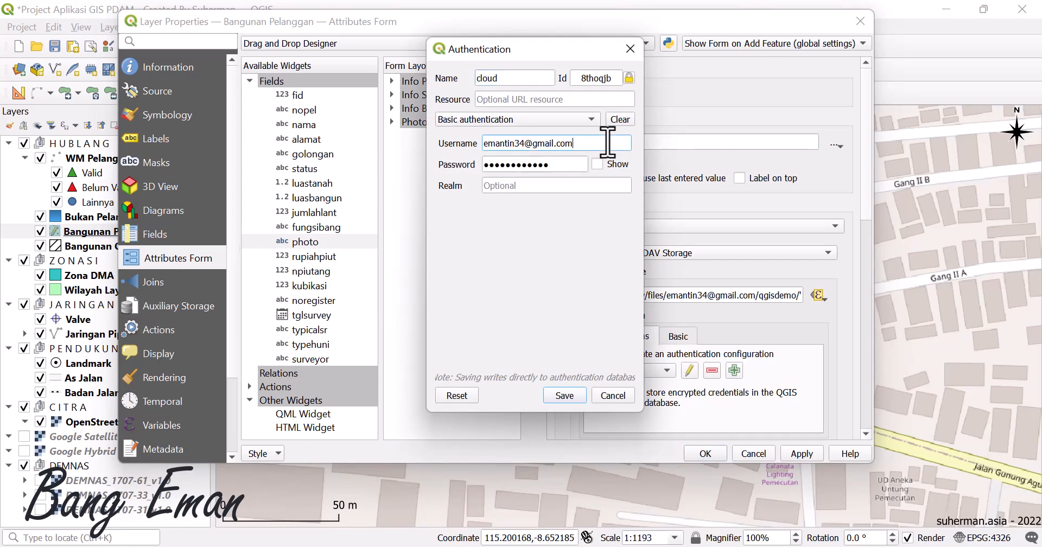
click(616, 398)
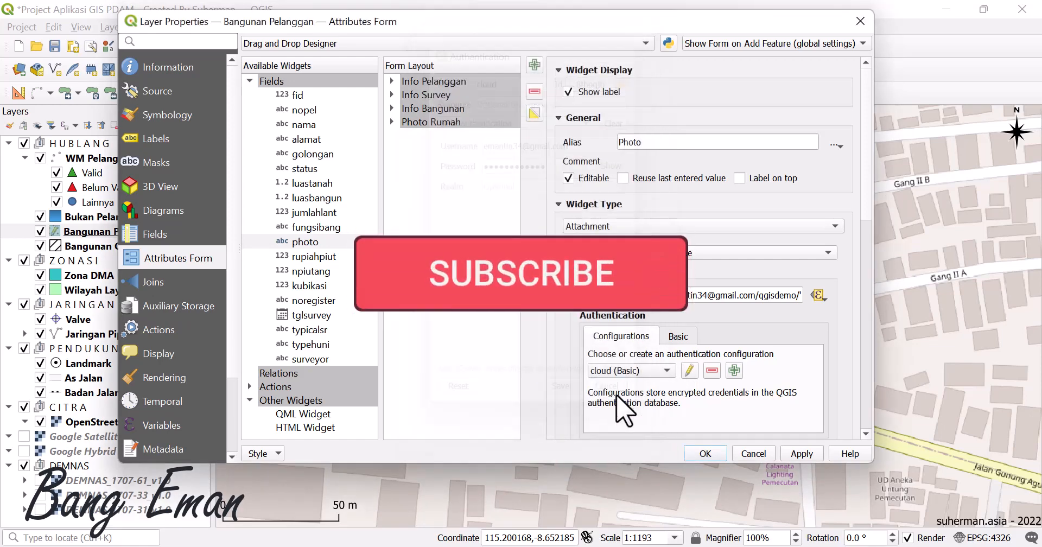
click(706, 453)
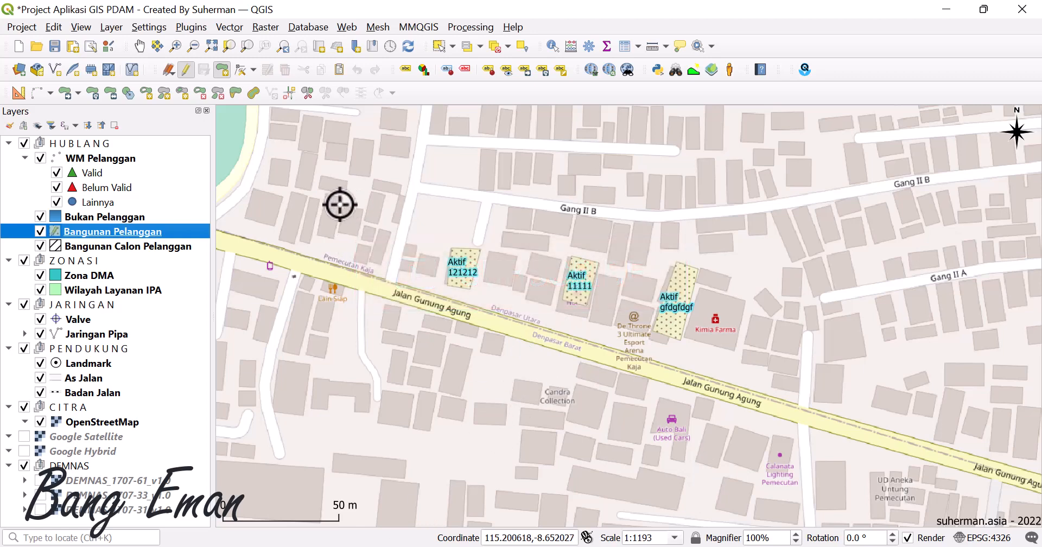
Step: Digitize a four-cornered building polygon in the Bangunan Pelanggan layer, west of the Aktif 121212 building and north of Jalan Gunung Agung
click(339, 237)
click(385, 242)
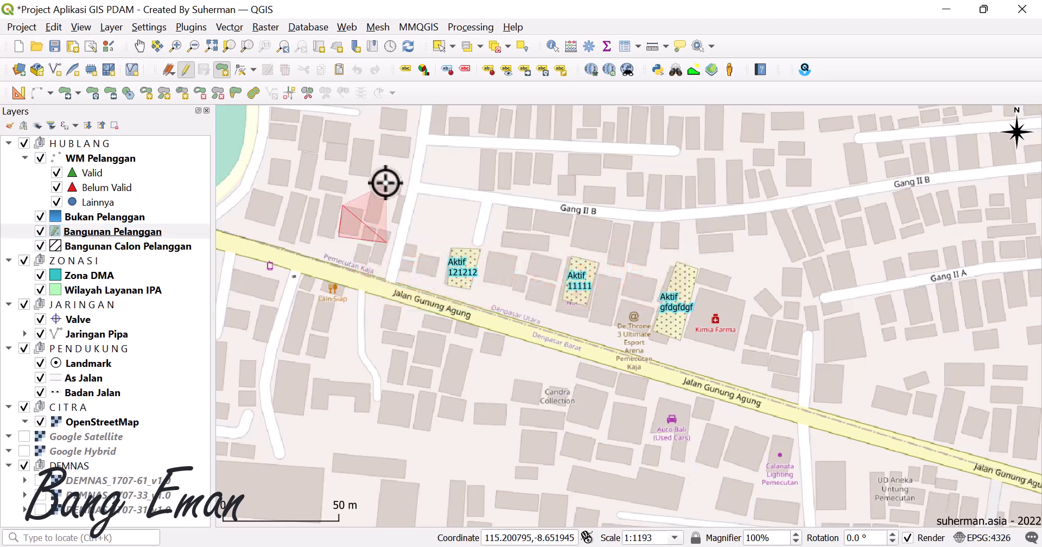
click(385, 182)
right_click(386, 182)
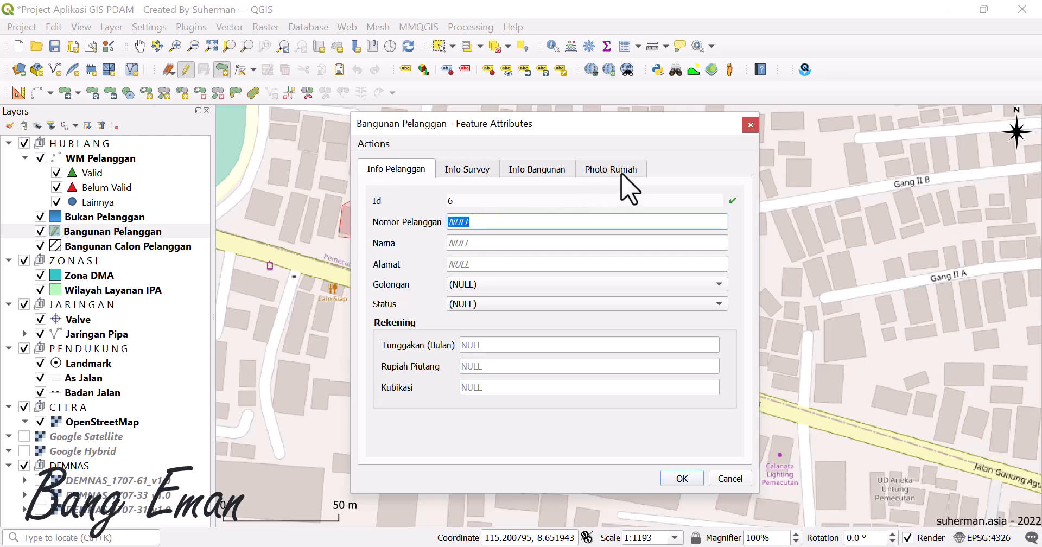
Step: Enter the customer number for the new building, and set Golongan to Rumah Tangga 3 and Status to Aktif
text(21212121)
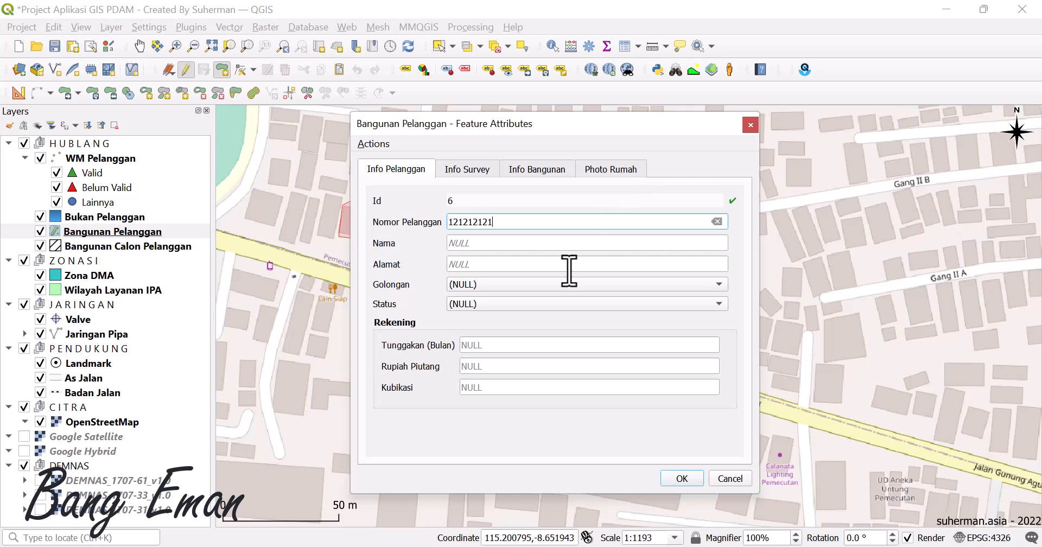
click(508, 284)
click(488, 213)
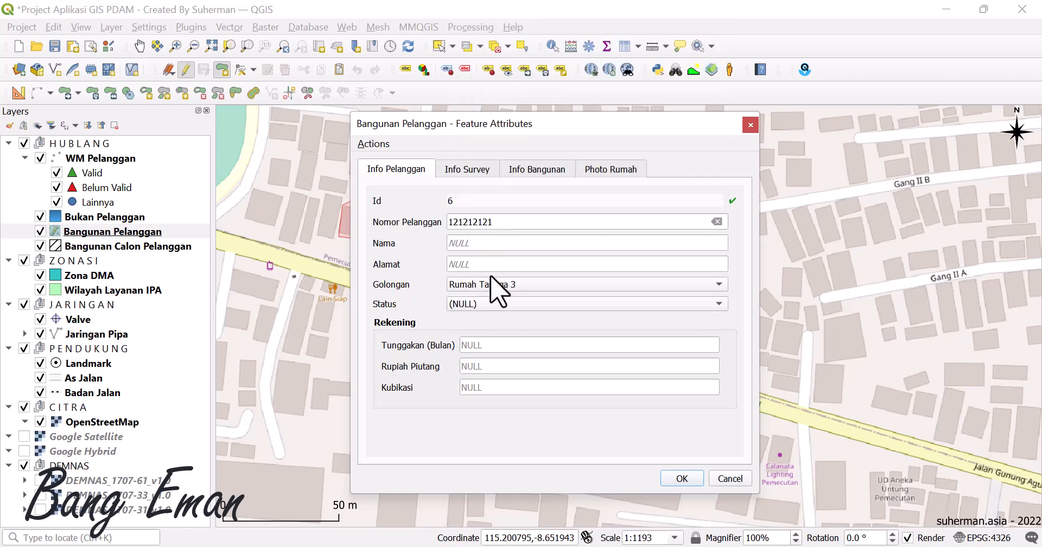
click(497, 305)
click(481, 246)
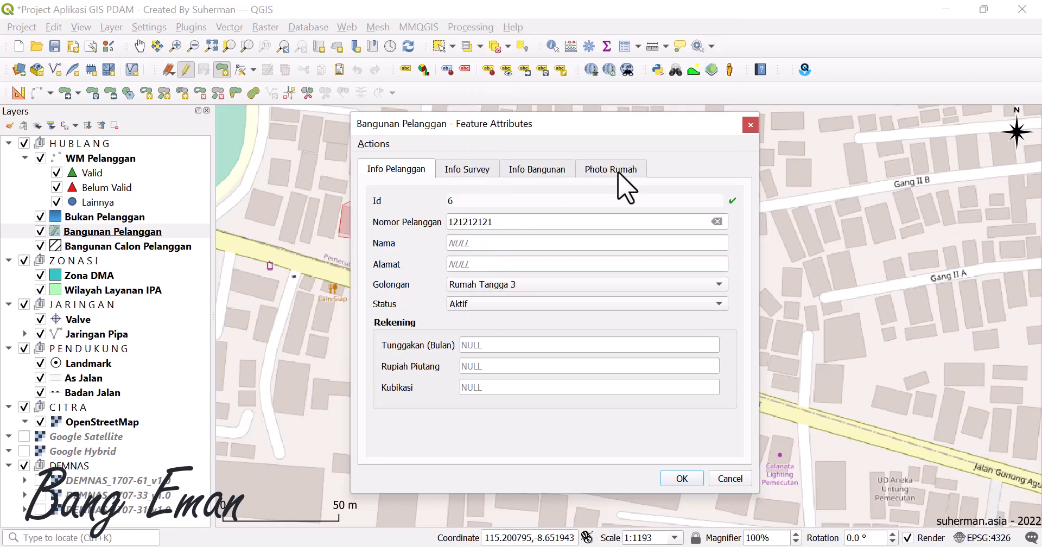
Step: Attach bpt.jpg from the Pictures folder as the new building's Photo Rumah photo
click(621, 171)
click(720, 201)
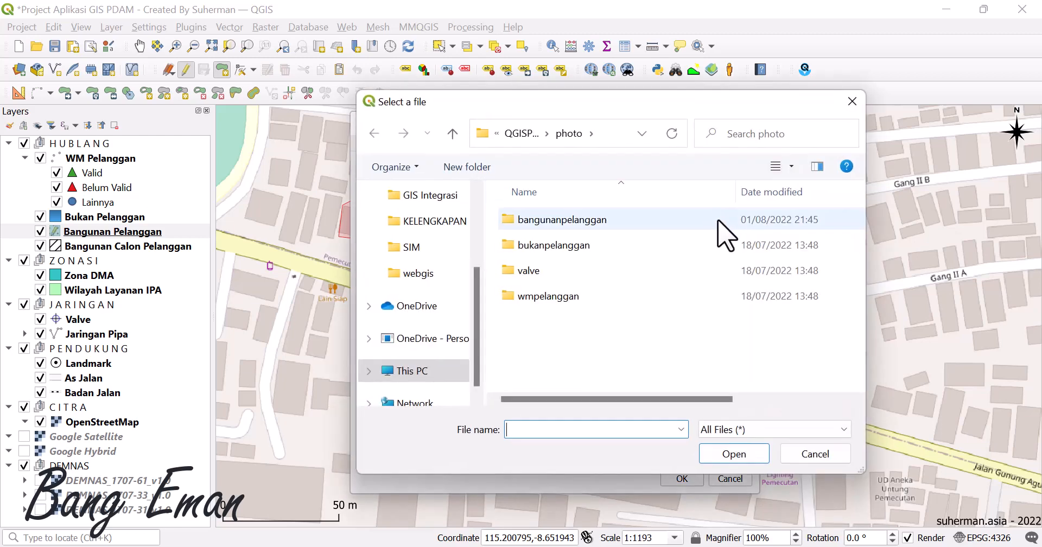
scroll(433, 300, up, 3)
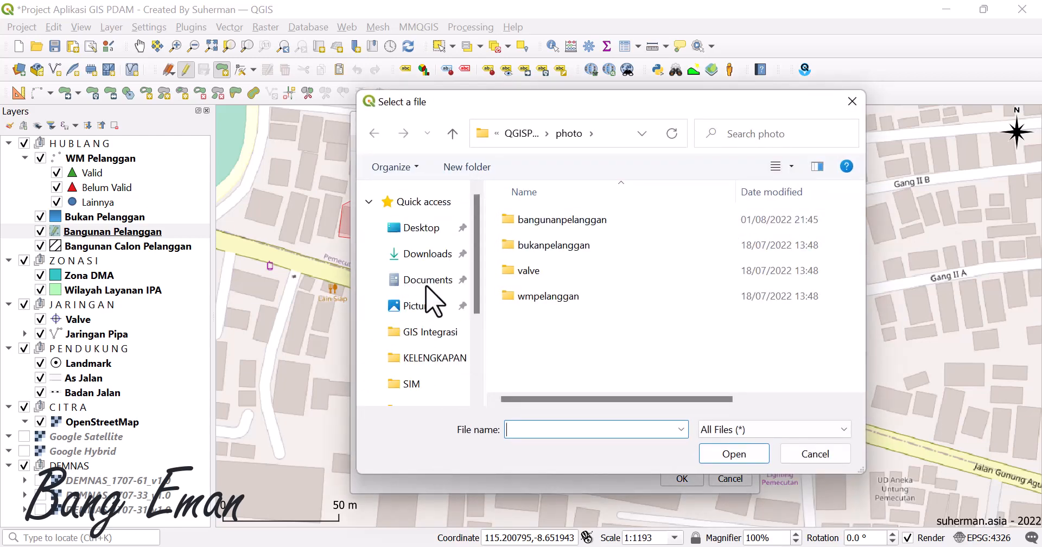
click(425, 307)
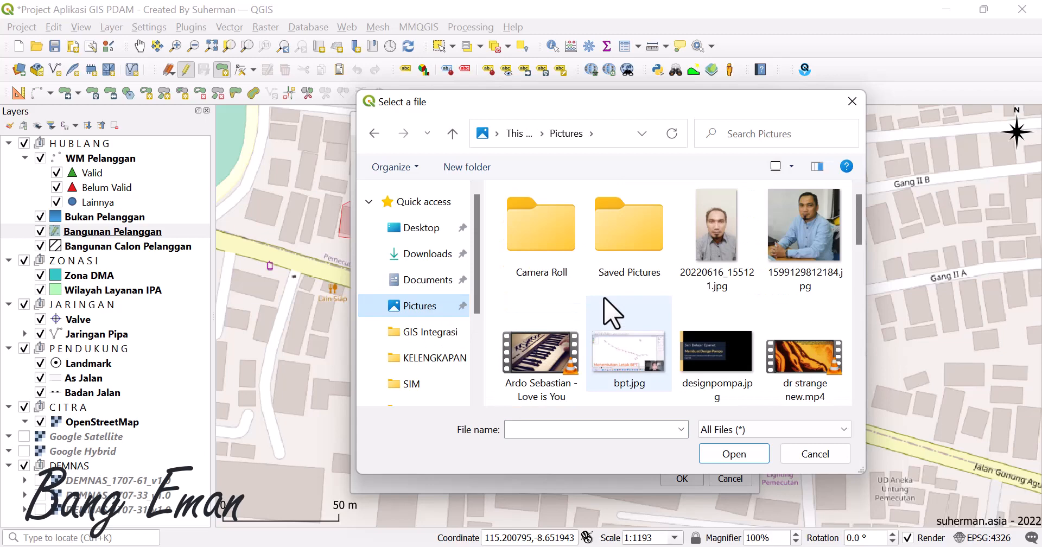
scroll(612, 314, down, 1)
click(625, 344)
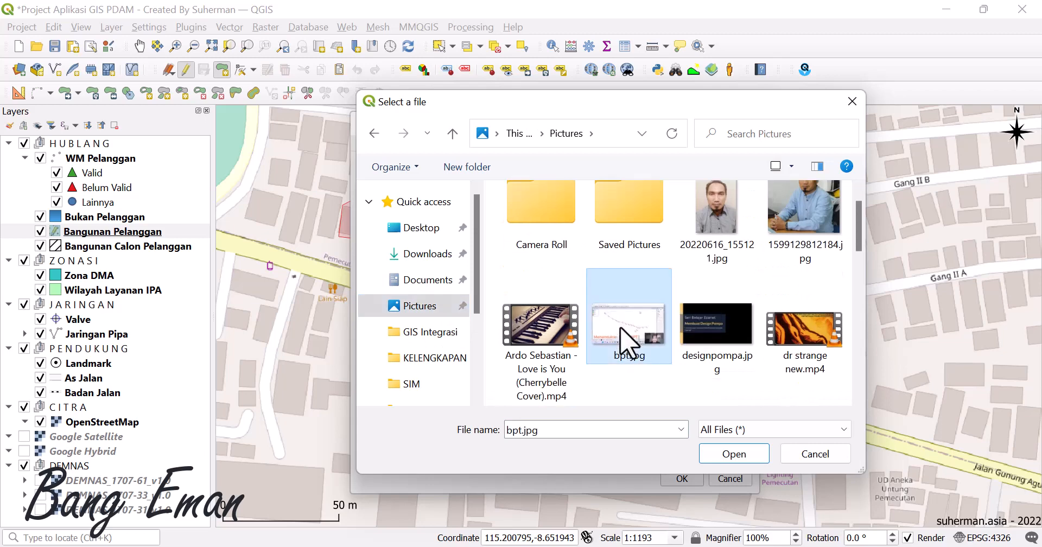
click(730, 458)
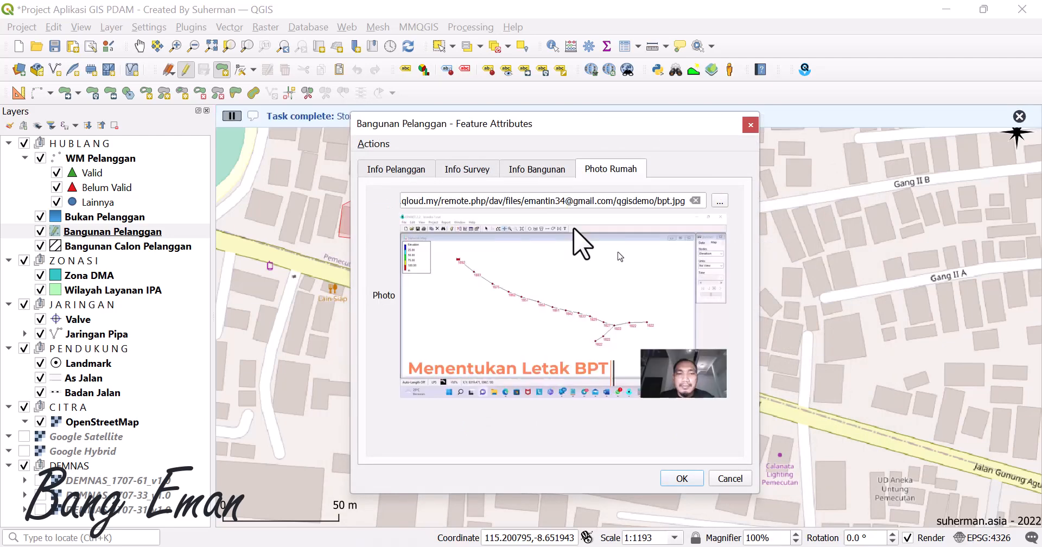
Step: Check the photo's stored WebDAV path, accept the new building's attributes, and save the Bangunan Pelanggan edits, ending the edit session
drag(403, 202, 673, 208)
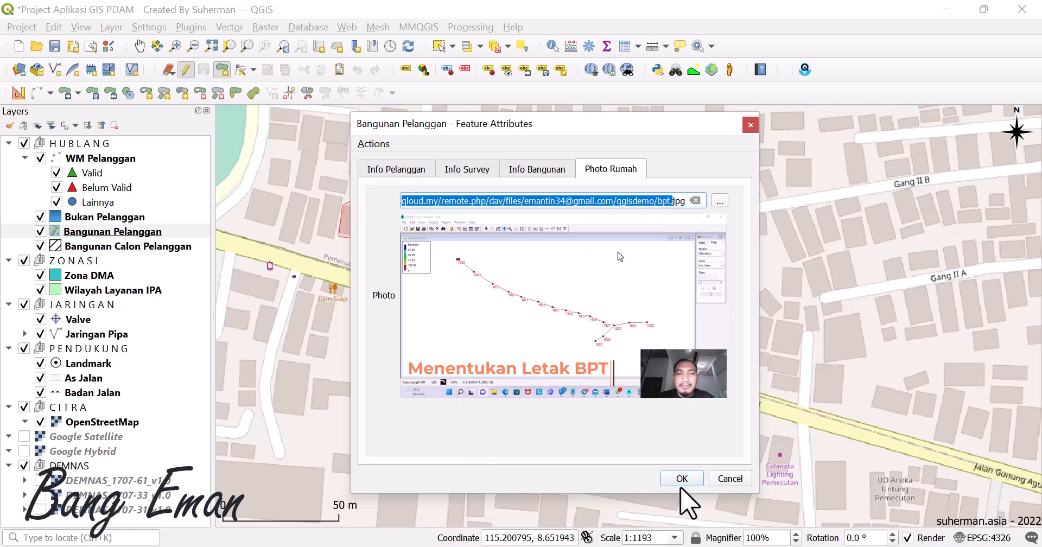
click(410, 202)
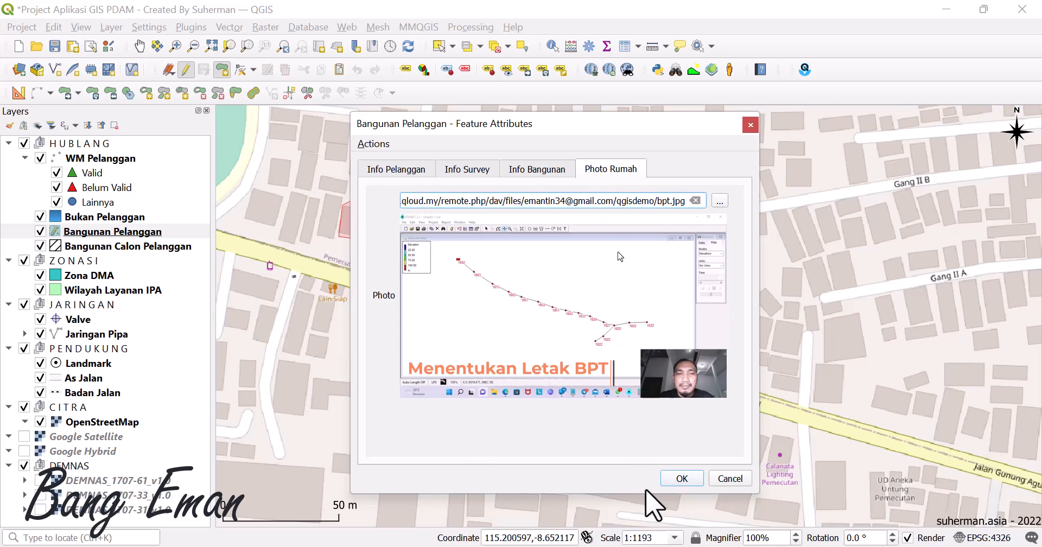
click(687, 481)
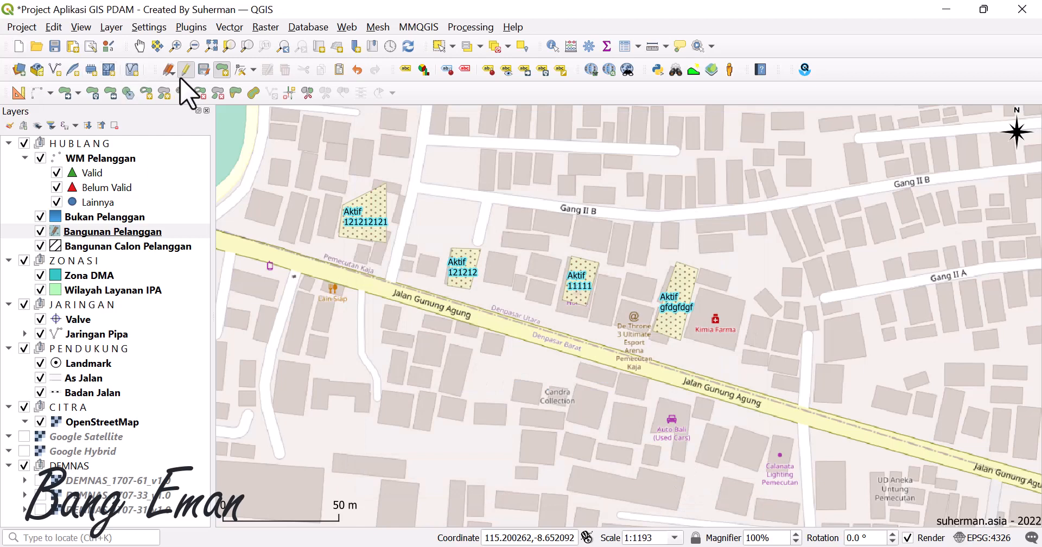
click(203, 73)
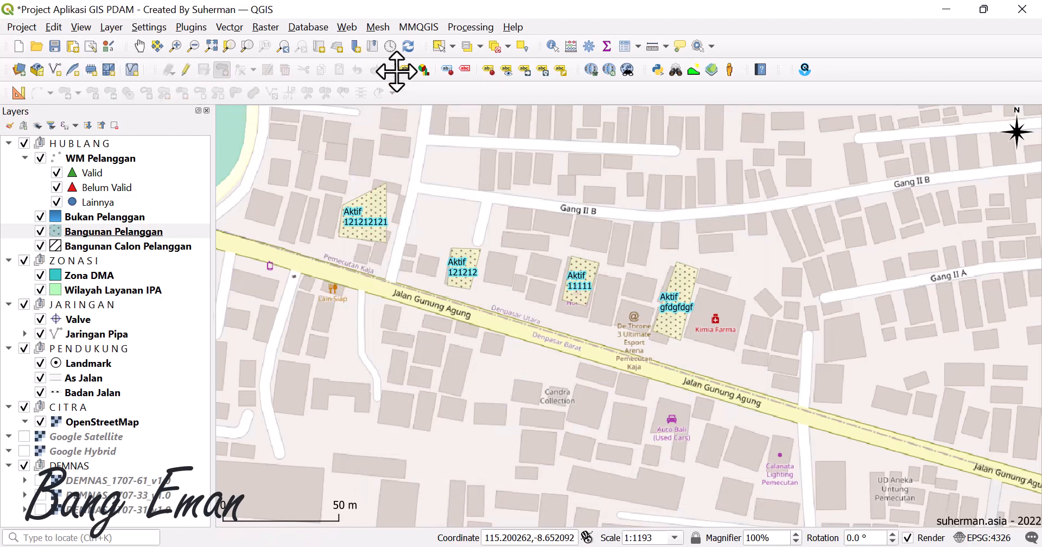
Step: Identify the newly added building on the map and view its Photo Rumah attachment
click(553, 46)
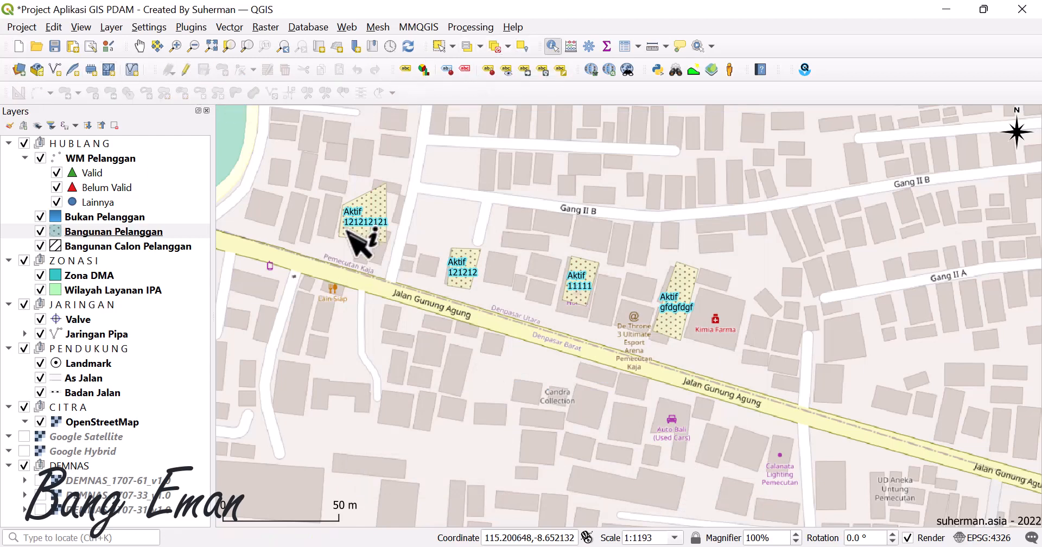
click(380, 214)
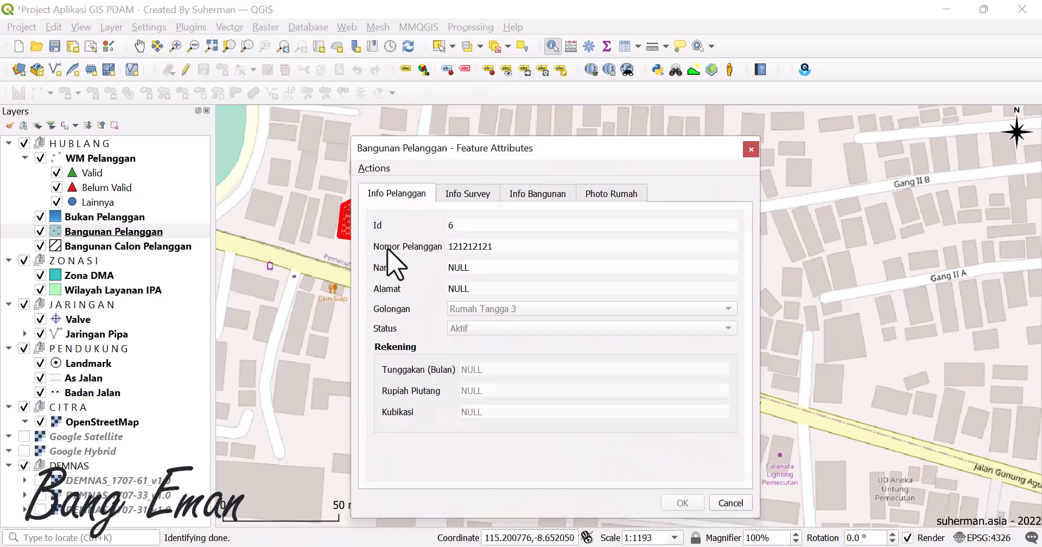
click(601, 193)
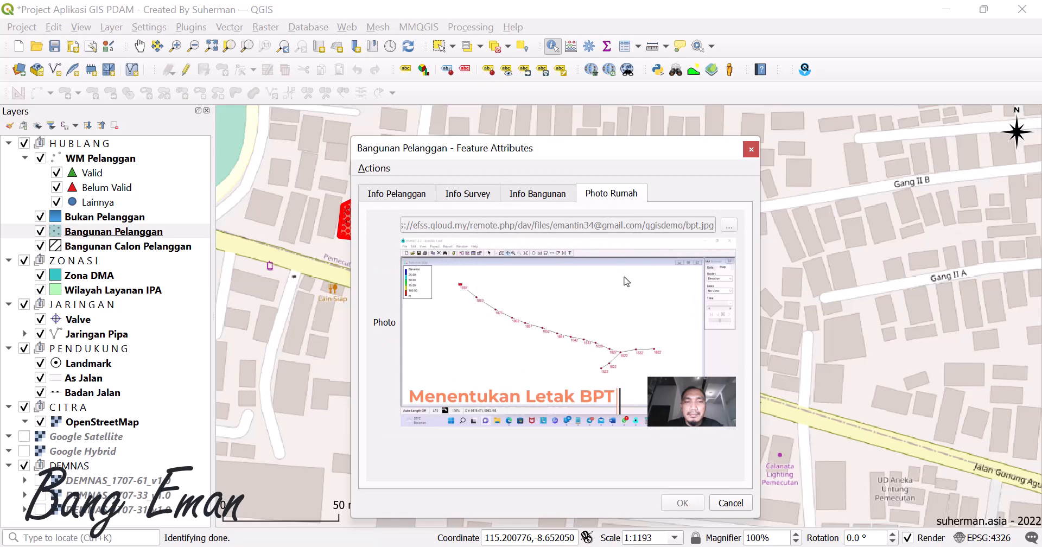
Step: Switch to the browser to reload Qloud's qgisdemo folder and preview bpt.jpg, and return to QGIS to close the building's attribute form
click(395, 546)
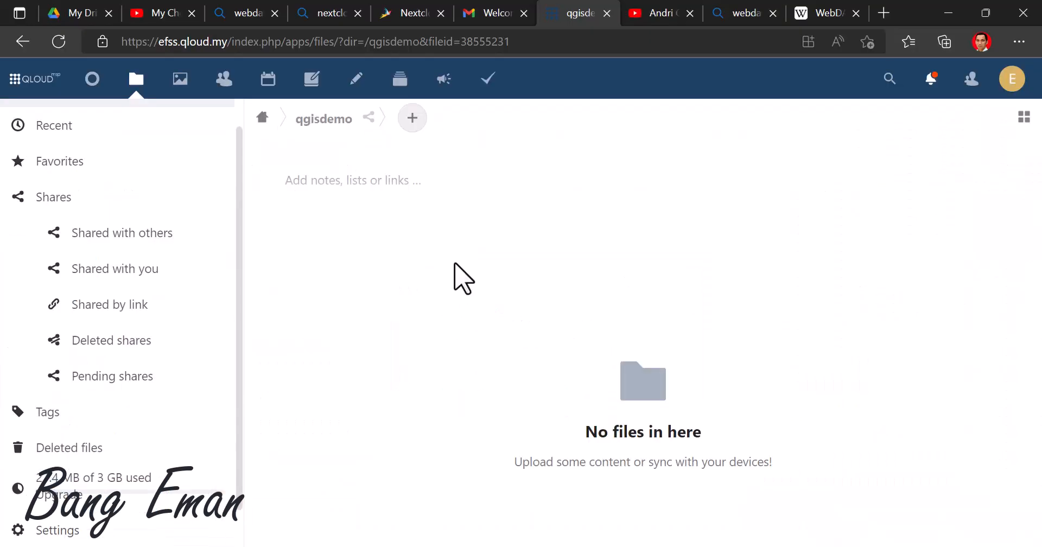
click(58, 41)
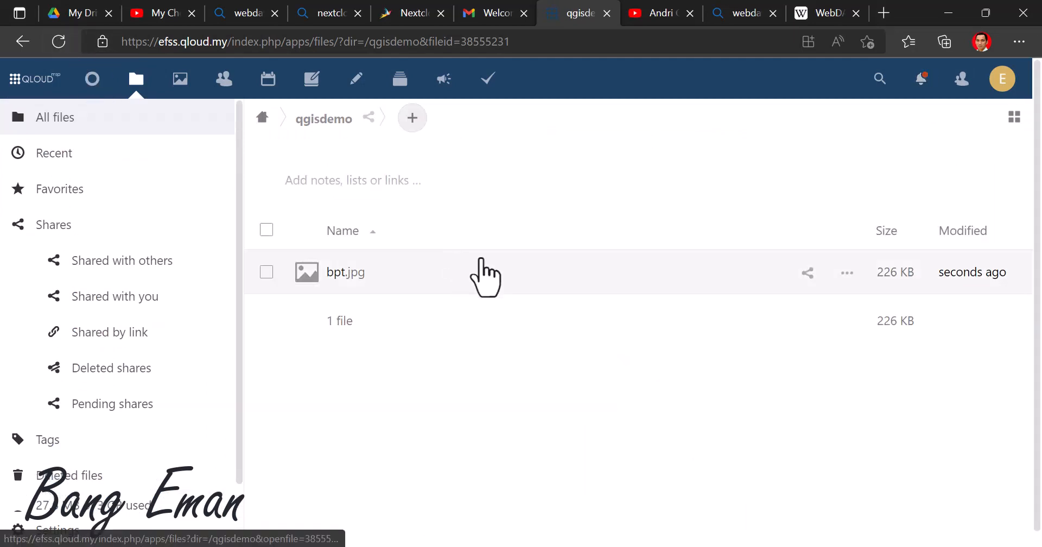
click(341, 273)
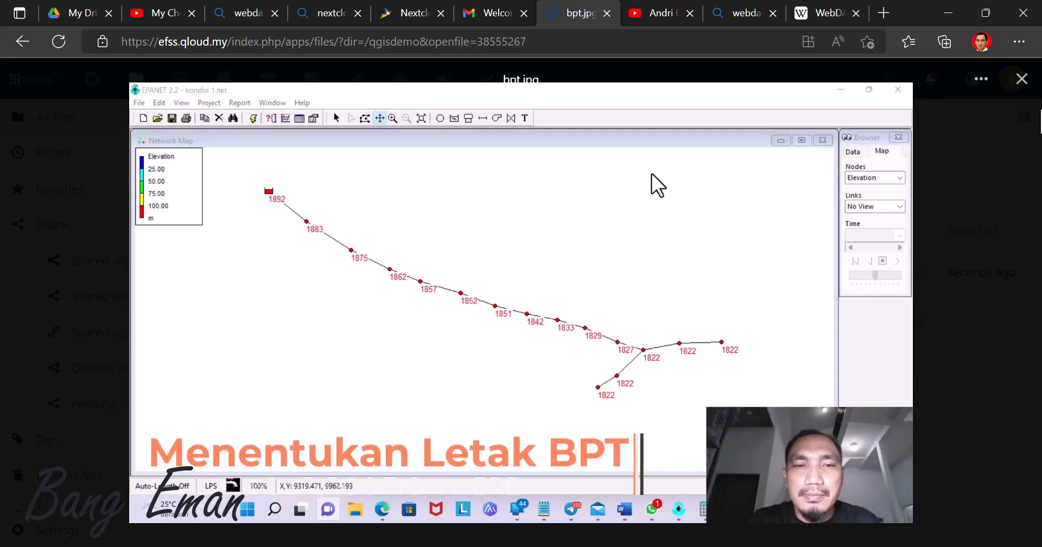
click(1021, 81)
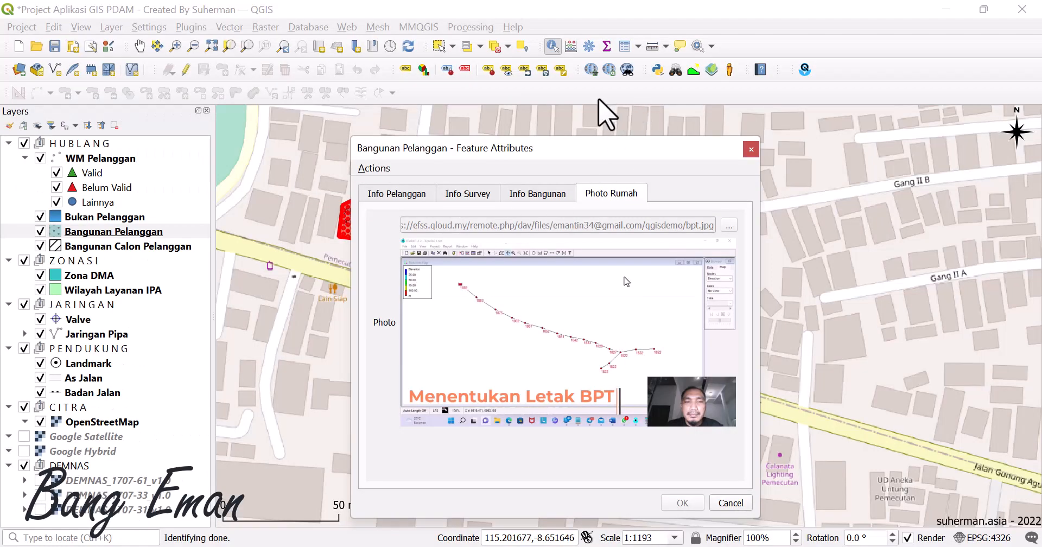
drag(591, 148, 571, 108)
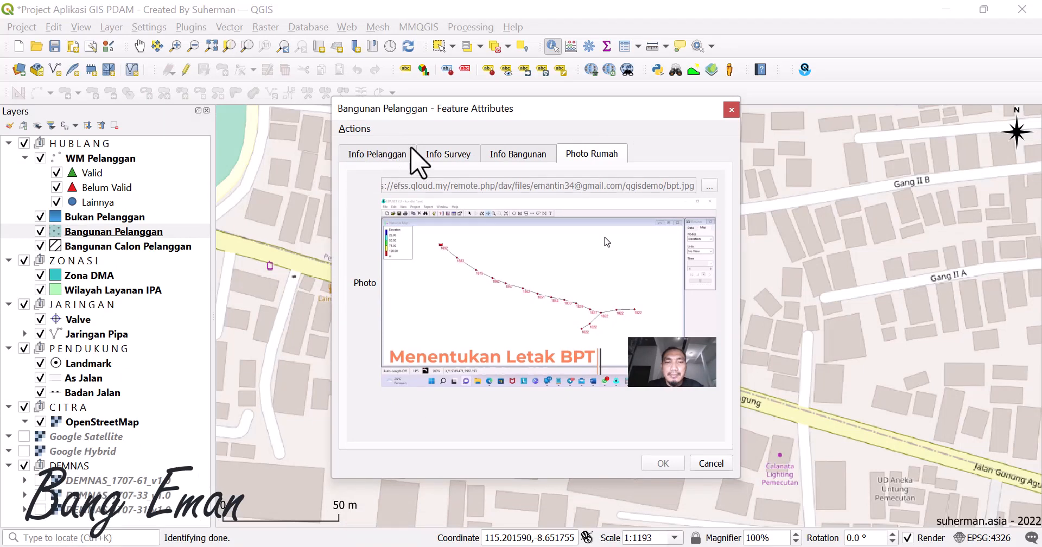
click(732, 109)
Step: Review the photo field's Attachment settings in the Bangunan Pelanggan attributes form, including the storage types, Store URL and authentication, and cancel without changes
right_click(108, 244)
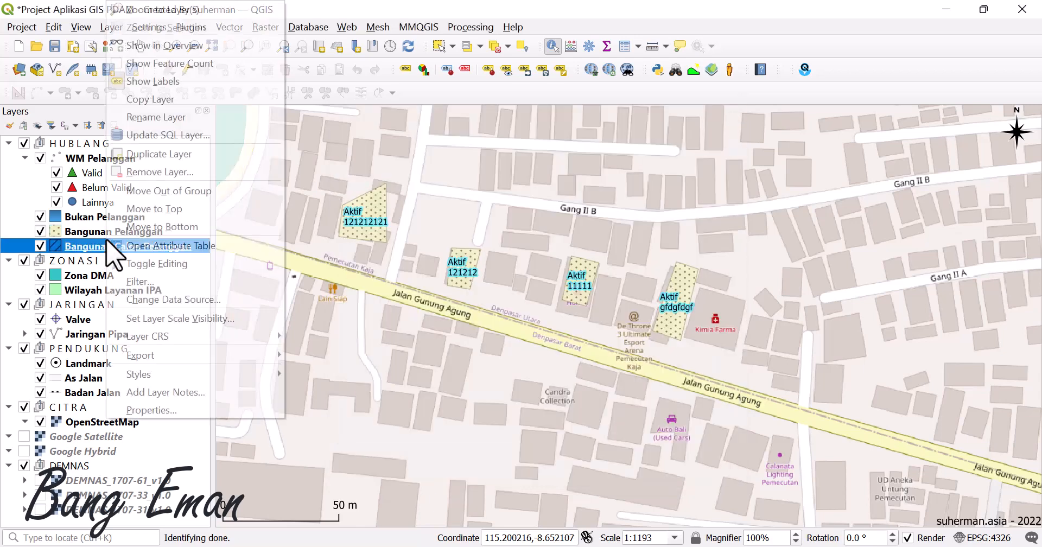
click(94, 232)
right_click(94, 233)
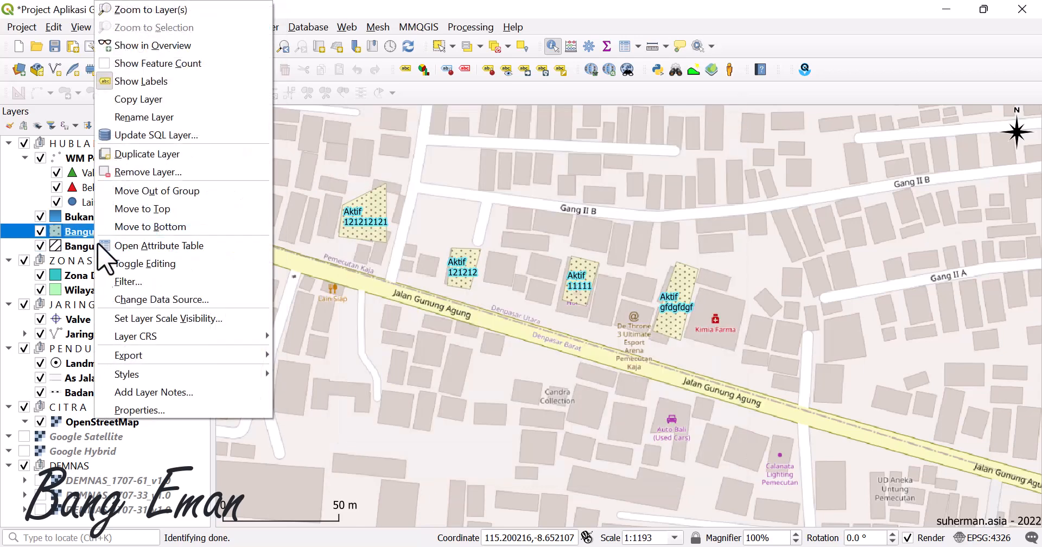
click(140, 410)
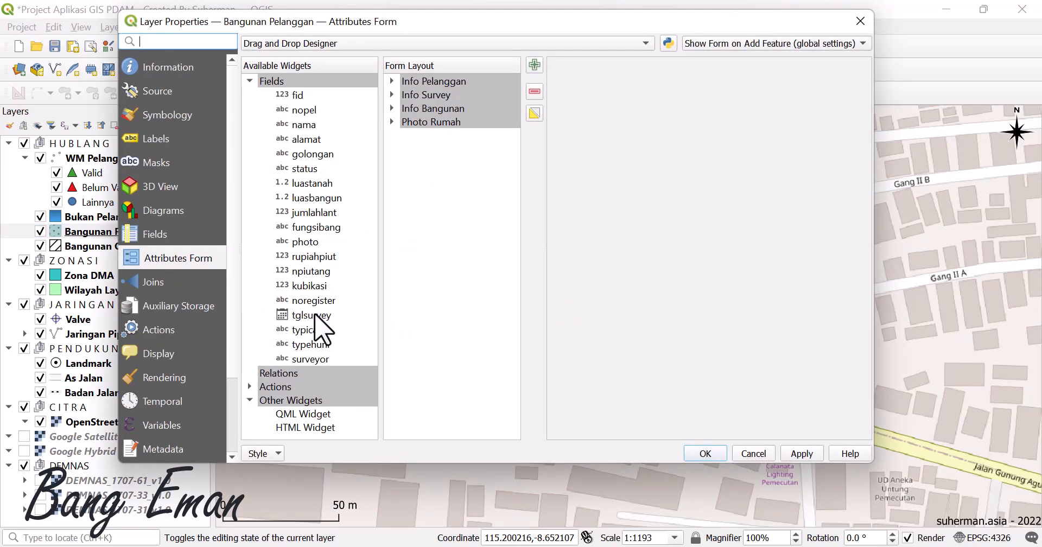
click(306, 243)
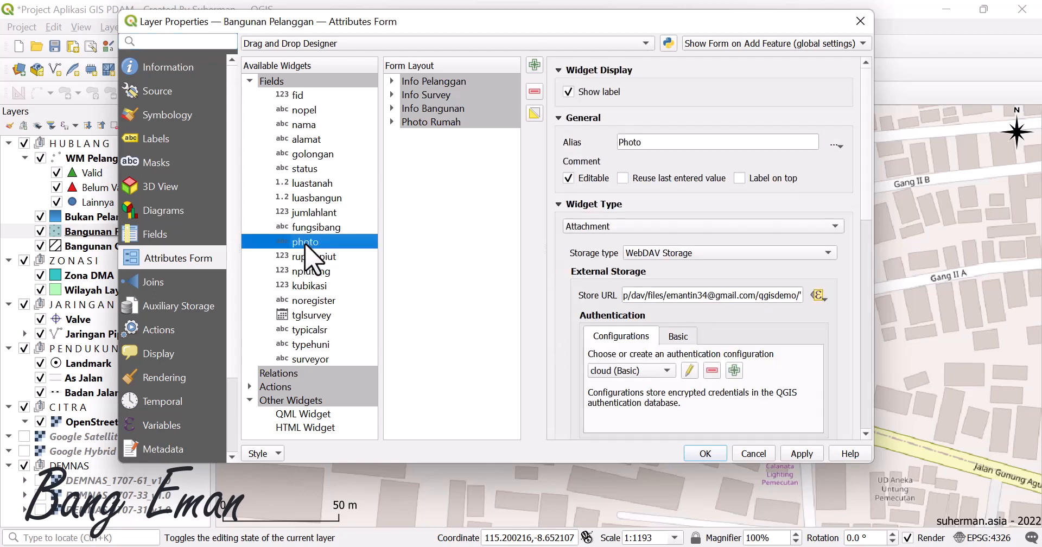
click(697, 253)
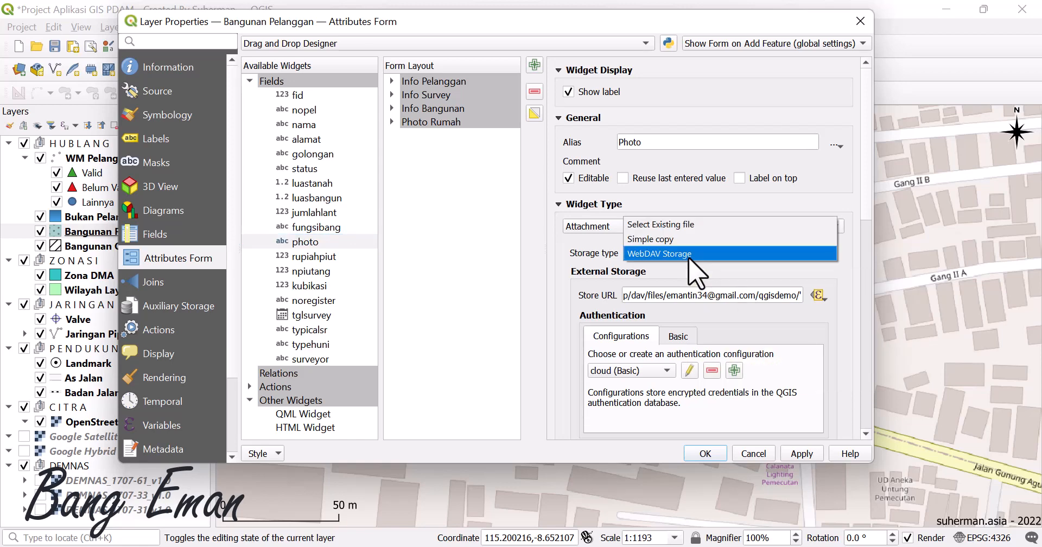
click(559, 274)
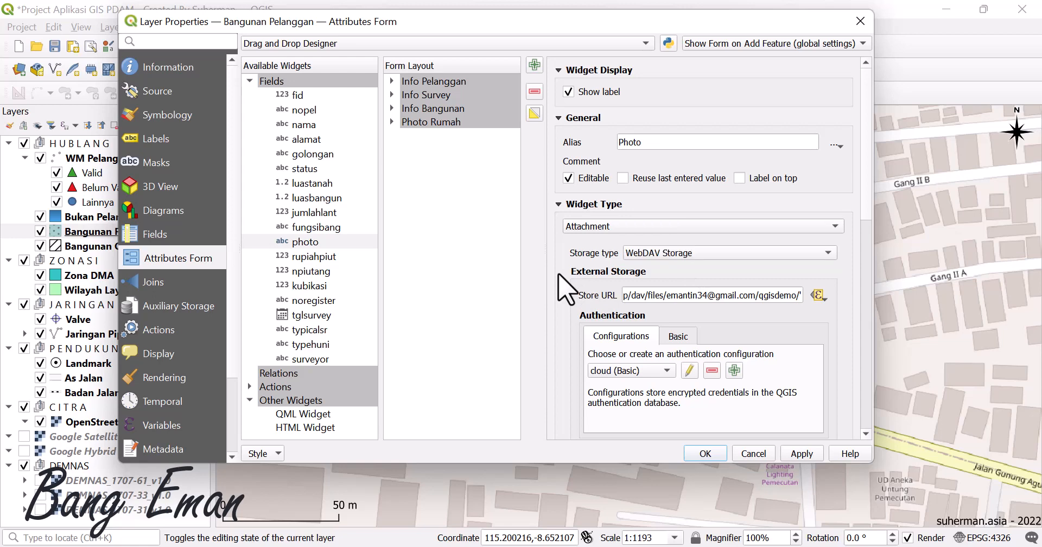
click(756, 455)
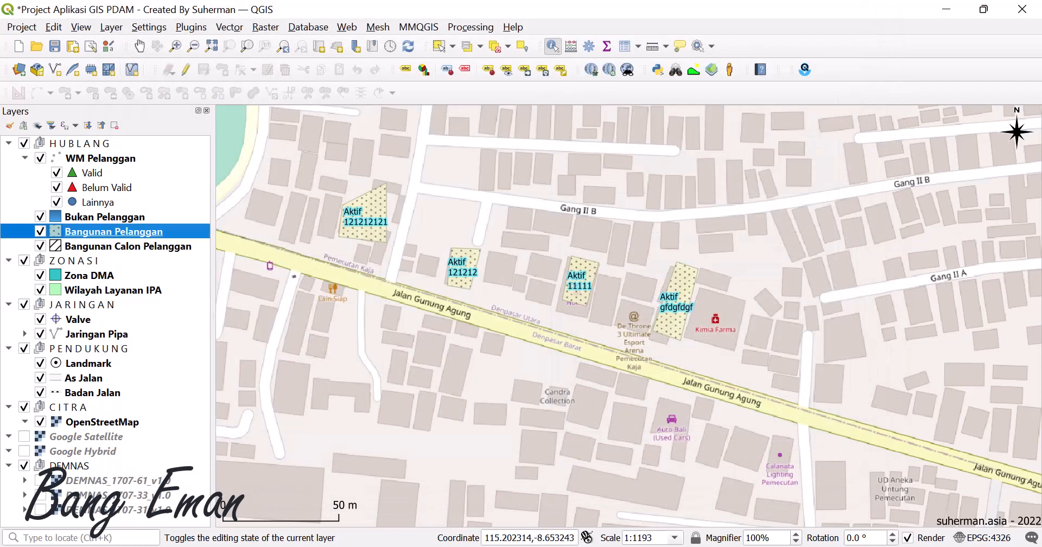
click(827, 545)
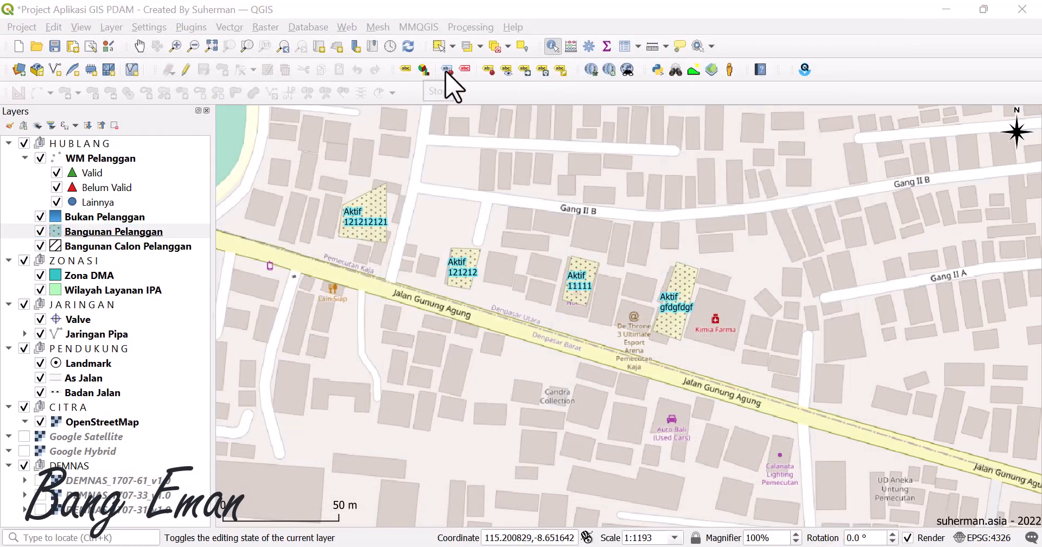